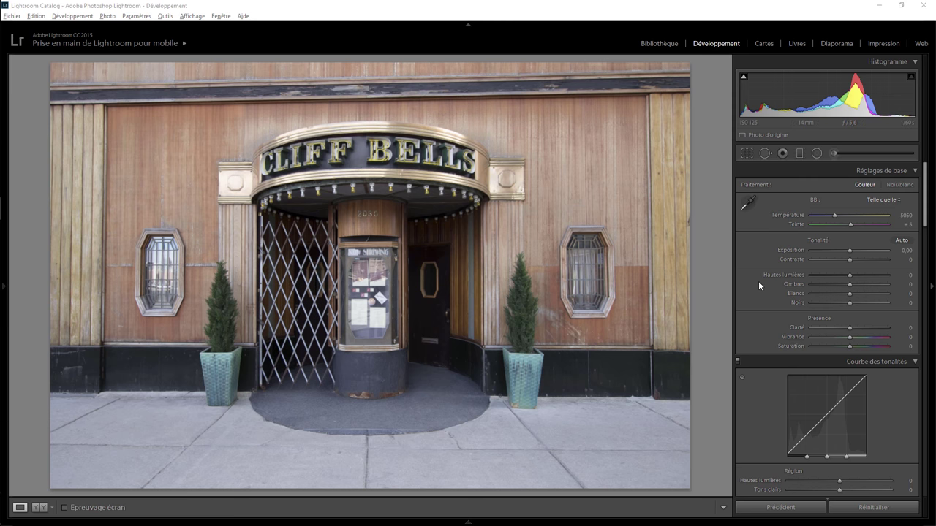
Square up the facade with Upright guides along the wall's top, base and both sides
drag(925, 215, 933, 403)
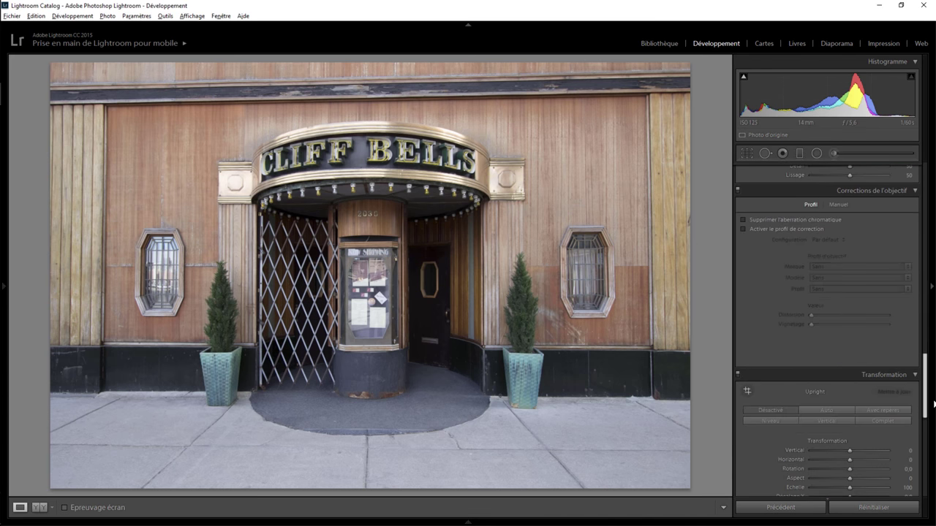
scroll(877, 395, down, 3)
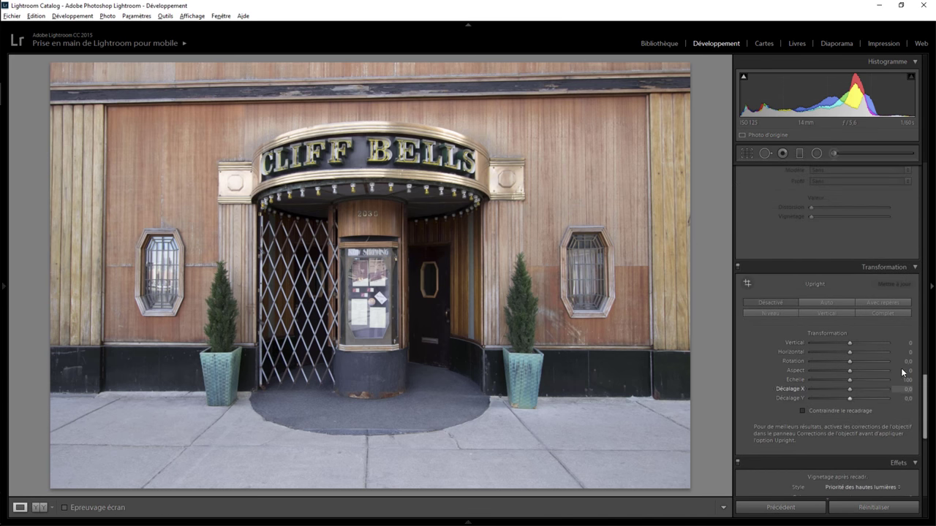
click(882, 302)
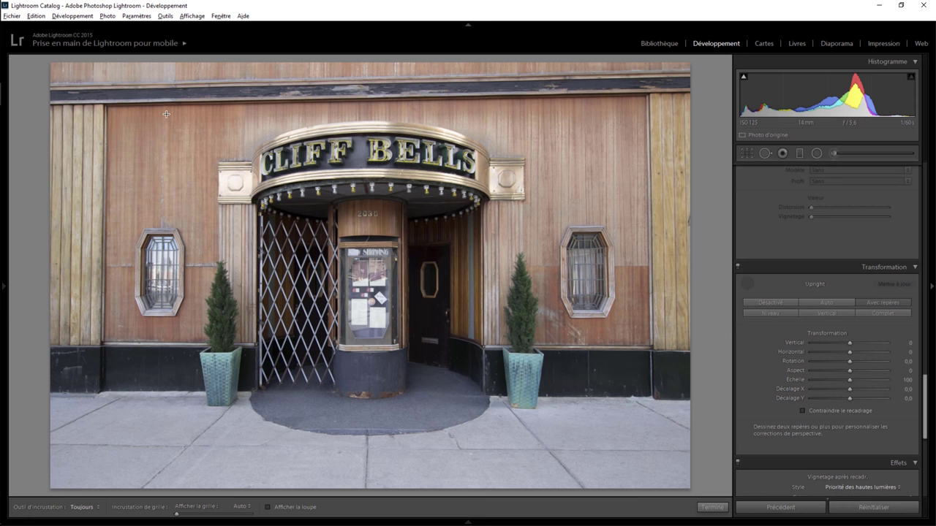
drag(66, 85, 686, 70)
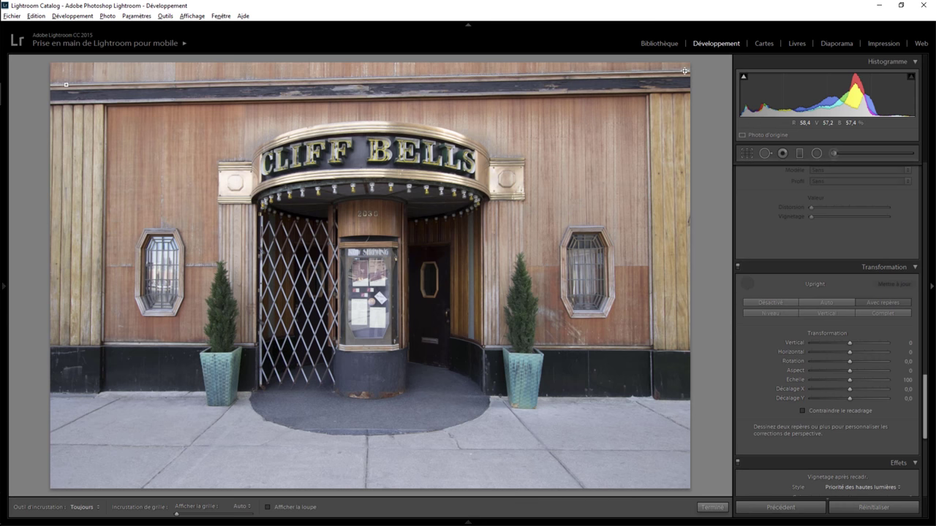
drag(685, 71, 685, 70)
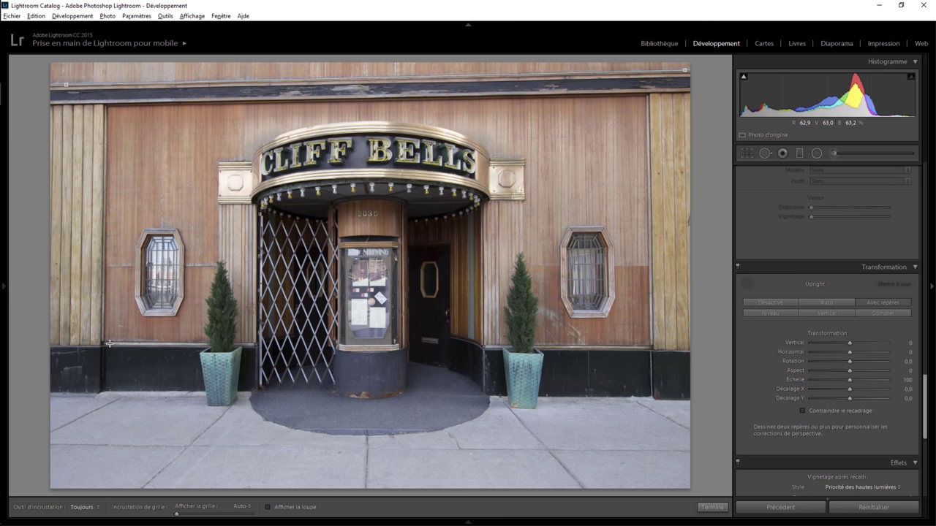
drag(110, 343, 648, 347)
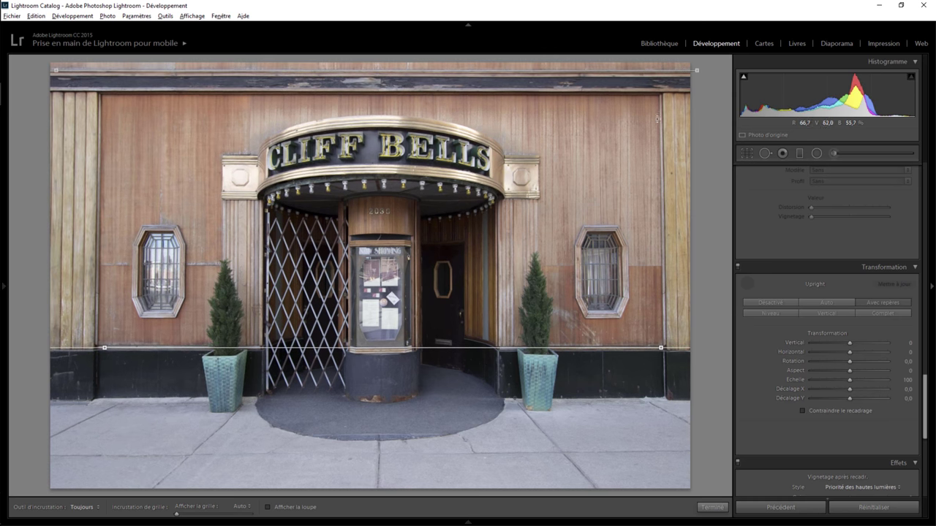
drag(659, 97, 665, 366)
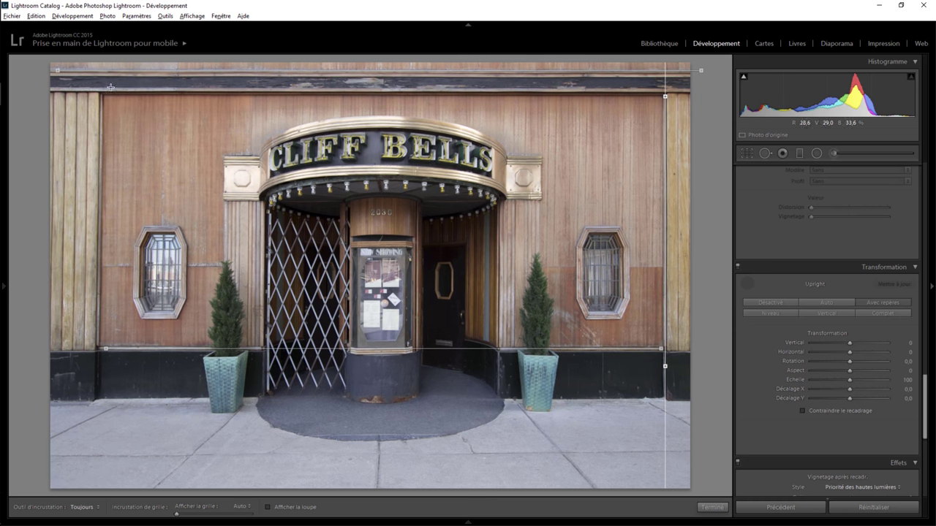
drag(101, 91, 97, 366)
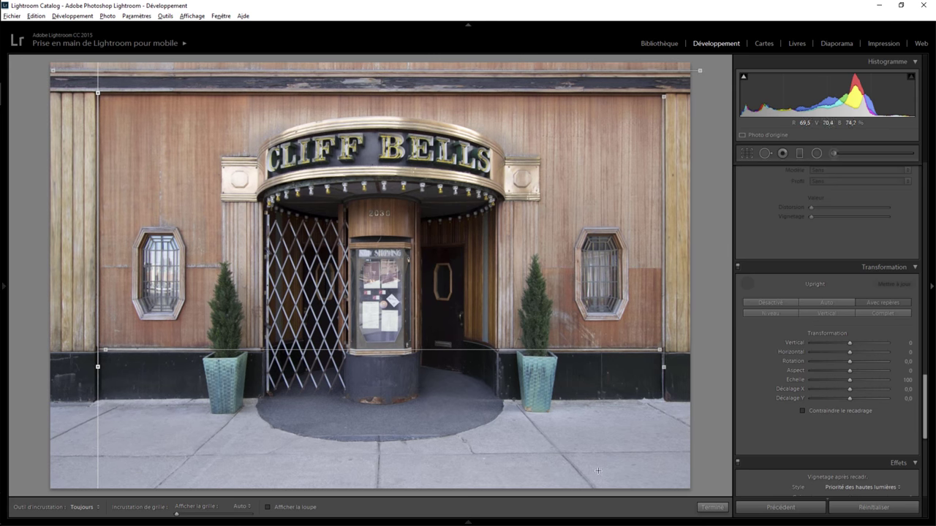
click(712, 507)
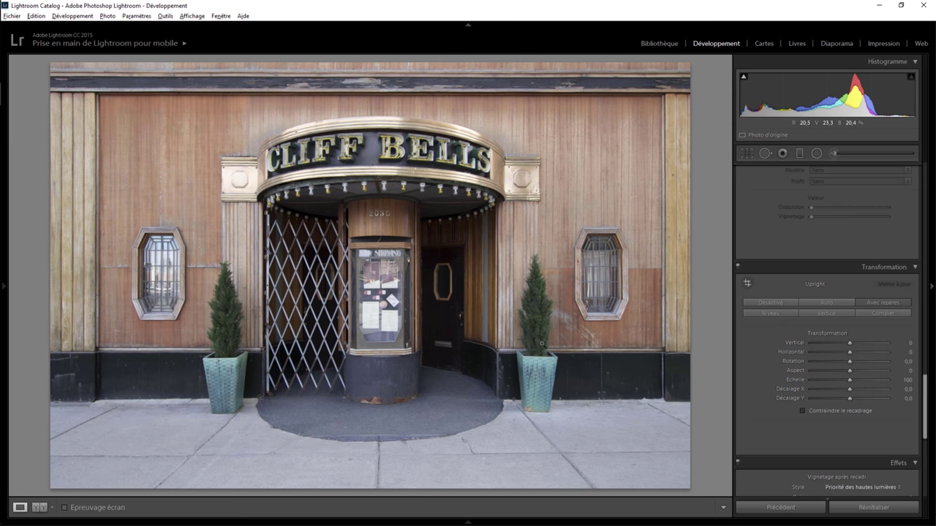
Drop Exposition to −3.47 for a night look, then view the right window at 1:1
drag(926, 391, 928, 173)
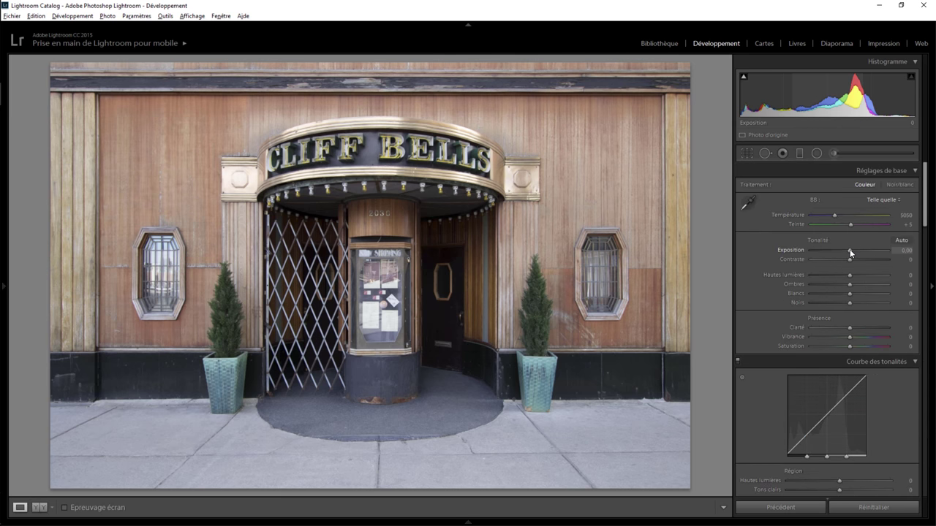
drag(849, 250, 822, 252)
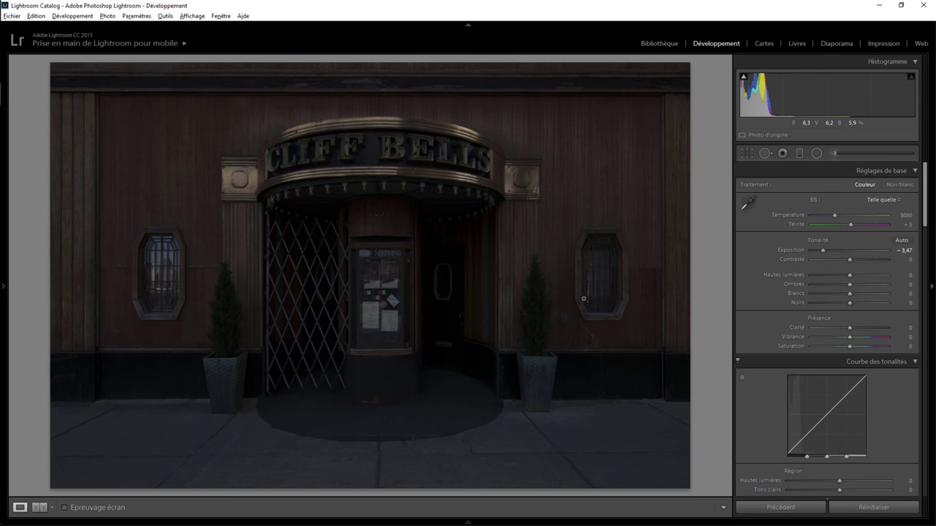
click(601, 272)
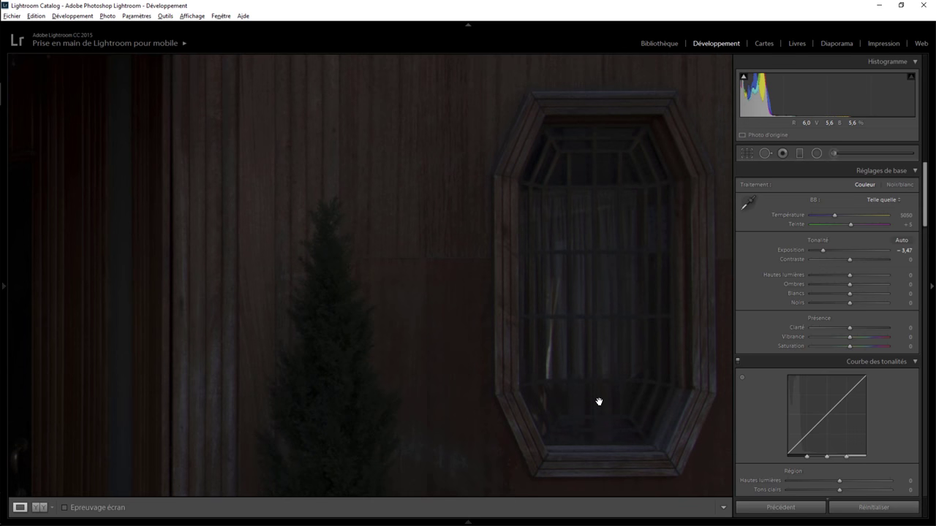
Set a reset Adjustment Brush to Exposition 2.29 and Température 38, and paint down the right window
click(833, 152)
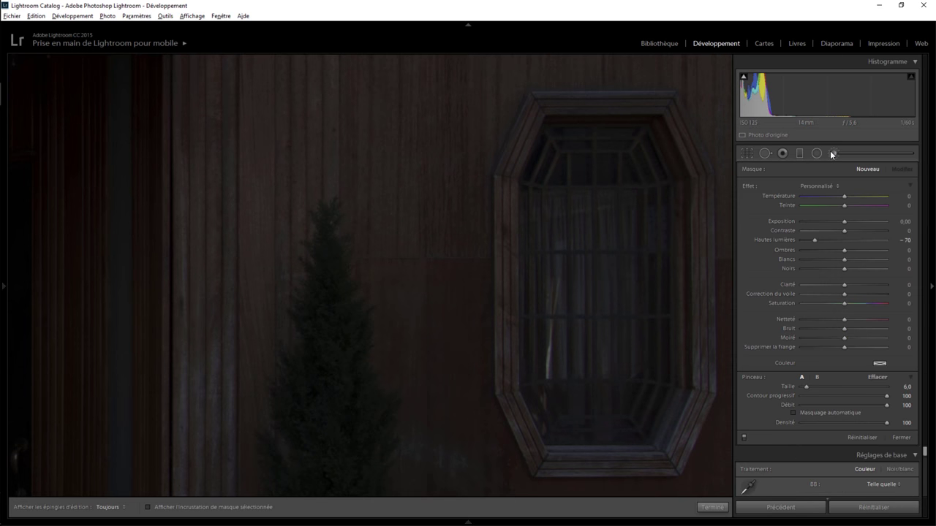
double_click(748, 187)
drag(864, 220, 870, 220)
key(h)
mouse_move(612, 149)
mouse_down()
mouse_move(565, 214)
mouse_move(582, 321)
mouse_up()
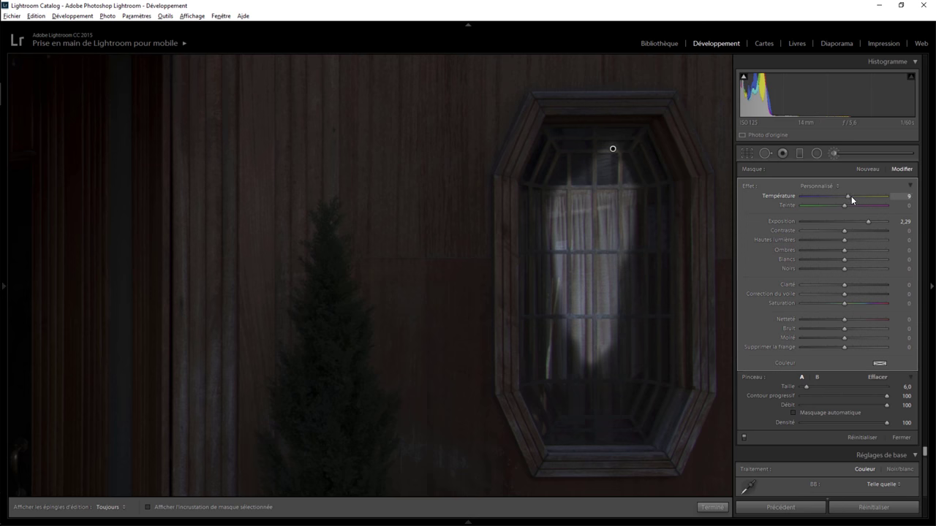
mouse_move(647, 131)
mouse_down()
mouse_move(574, 138)
mouse_move(544, 163)
mouse_move(533, 382)
mouse_move(547, 426)
mouse_move(637, 438)
mouse_move(653, 428)
mouse_move(670, 393)
mouse_move(672, 178)
mouse_move(661, 147)
mouse_move(602, 142)
mouse_move(590, 171)
mouse_move(642, 156)
mouse_move(642, 197)
mouse_up()
Fill the window's right, lower and left shadows with the glow and check the mask overlay
key(h)
mouse_move(641, 382)
mouse_down()
mouse_move(658, 282)
mouse_move(654, 176)
mouse_up()
mouse_move(626, 338)
mouse_down()
mouse_move(649, 324)
mouse_move(654, 390)
mouse_move(593, 429)
mouse_move(553, 364)
mouse_move(577, 343)
mouse_move(640, 391)
mouse_move(603, 414)
mouse_up()
mouse_move(565, 316)
mouse_down()
mouse_move(572, 310)
mouse_move(552, 169)
mouse_move(554, 314)
mouse_up()
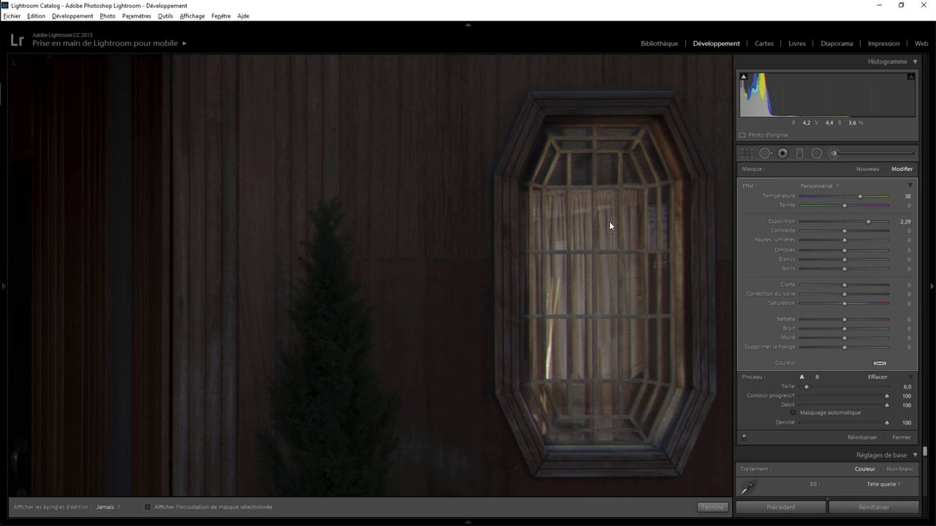
key(h)
key(o)
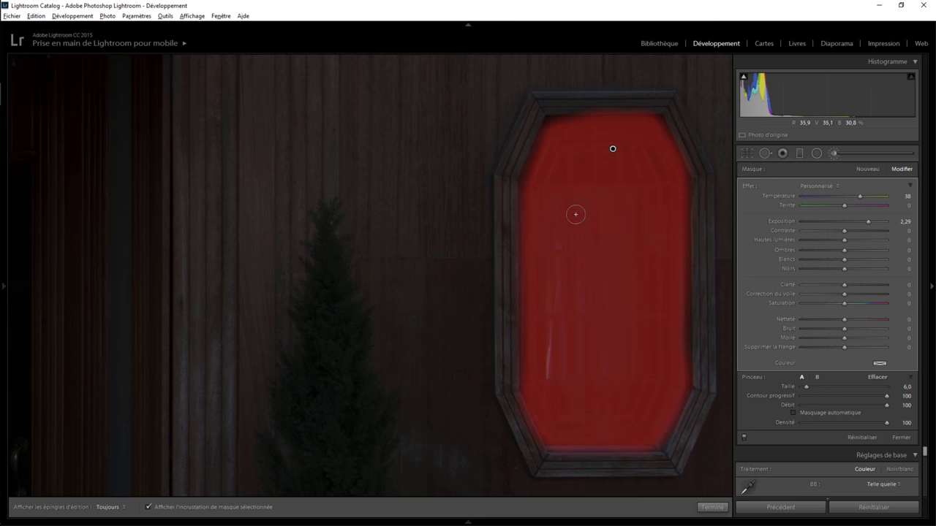
key(o)
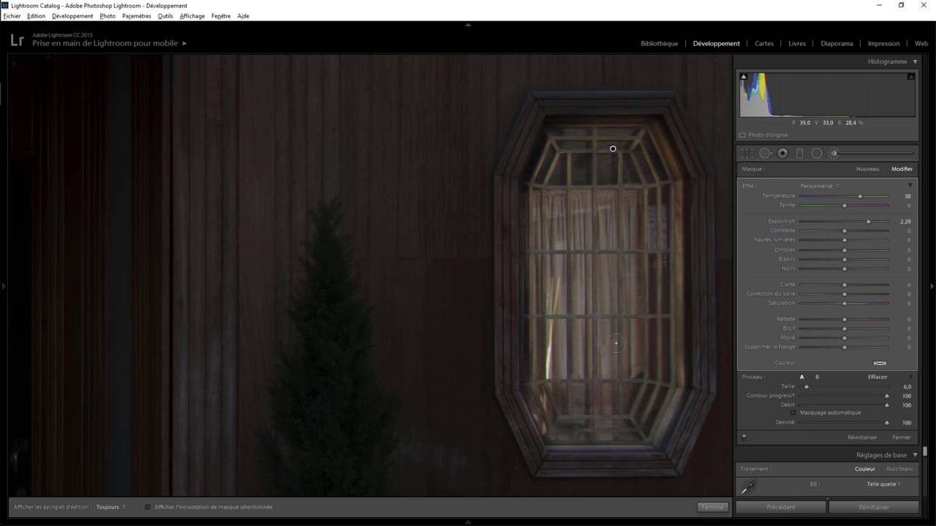
click(712, 507)
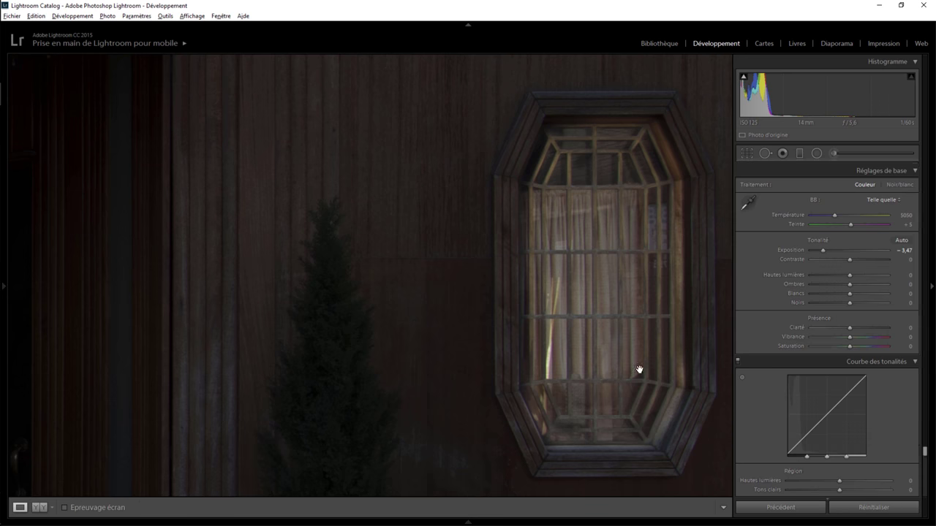
Add a radial filter around the right window with Exposition 0.90
click(616, 262)
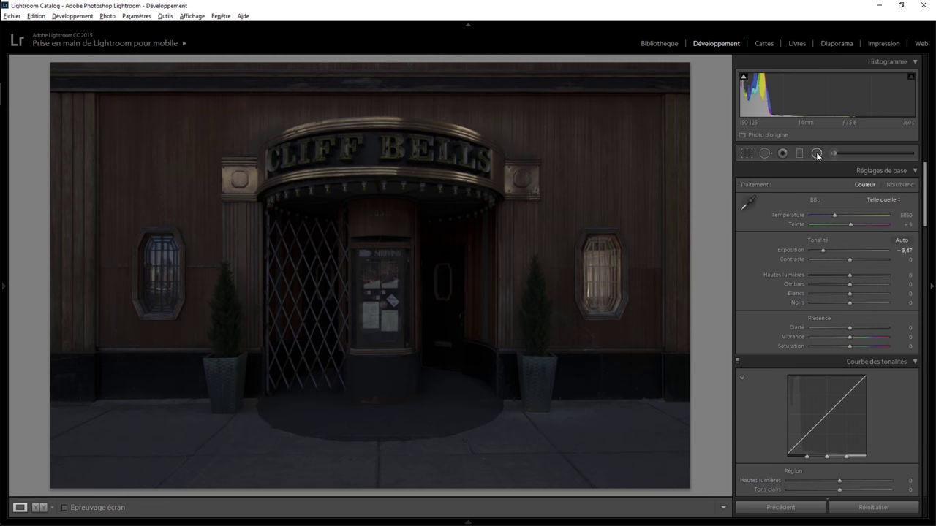
click(816, 152)
drag(595, 268, 661, 371)
drag(595, 268, 600, 275)
double_click(867, 220)
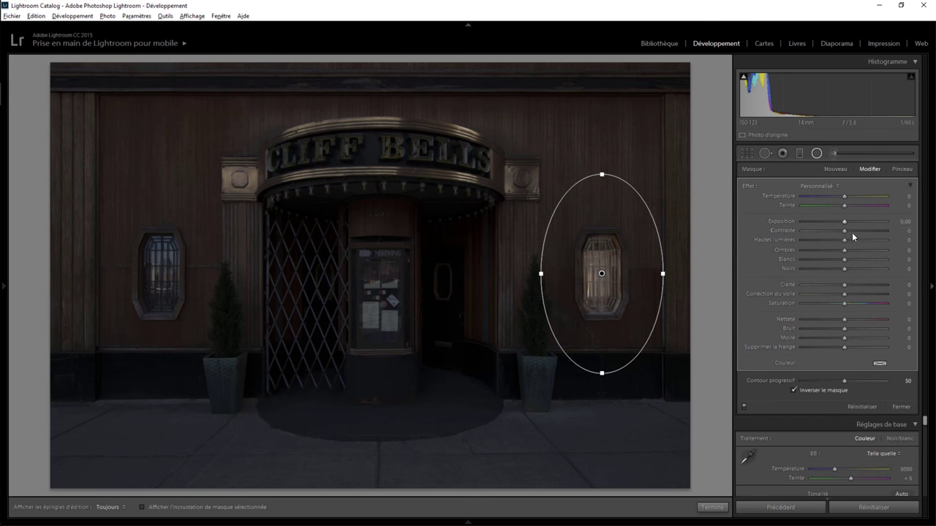
drag(846, 223, 853, 221)
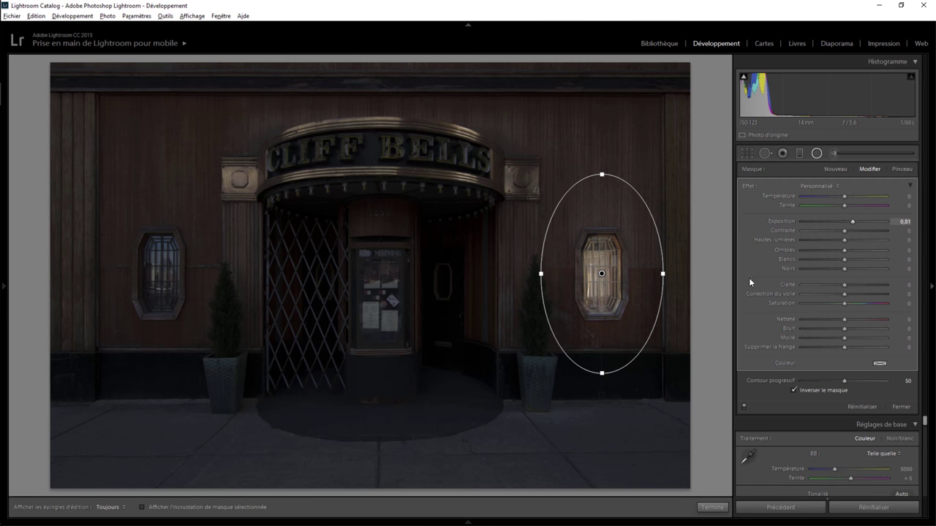
Raise the right window's painted brush exposure to 2.61
click(833, 154)
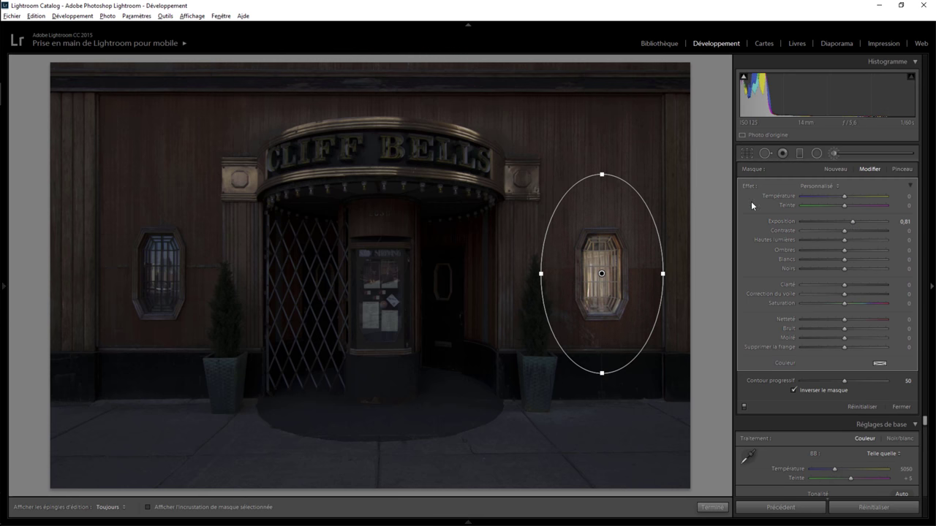
click(605, 244)
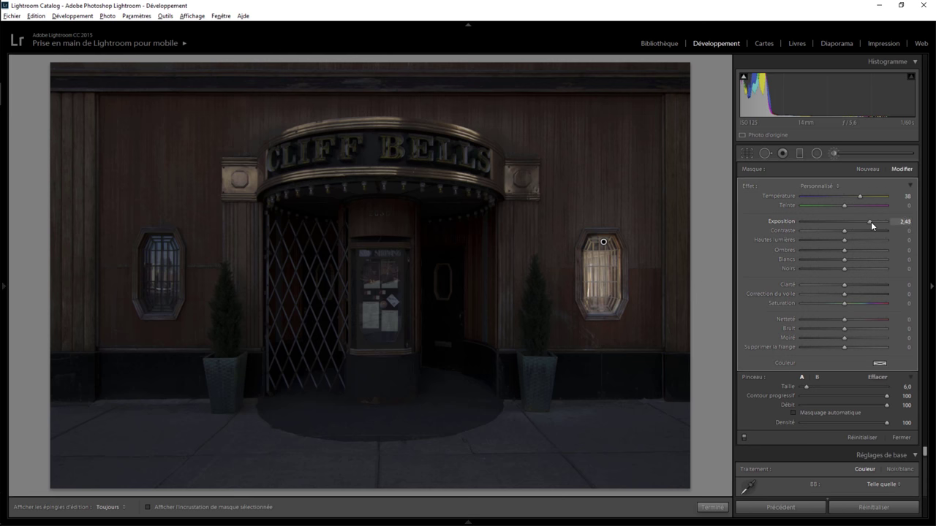
drag(871, 221, 873, 221)
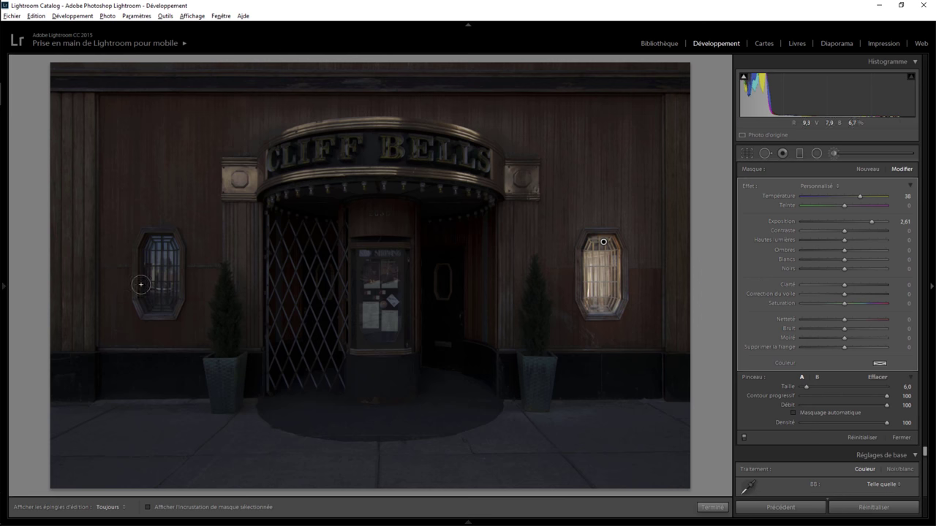
click(706, 506)
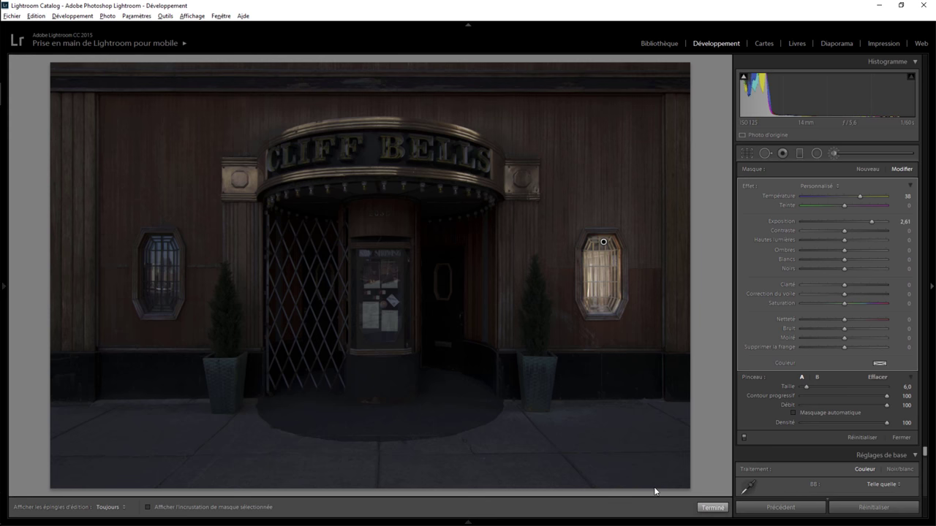
click(165, 275)
Set a new brush to Exposition 2.38 and Température 57 on the left window
drag(177, 282, 339, 258)
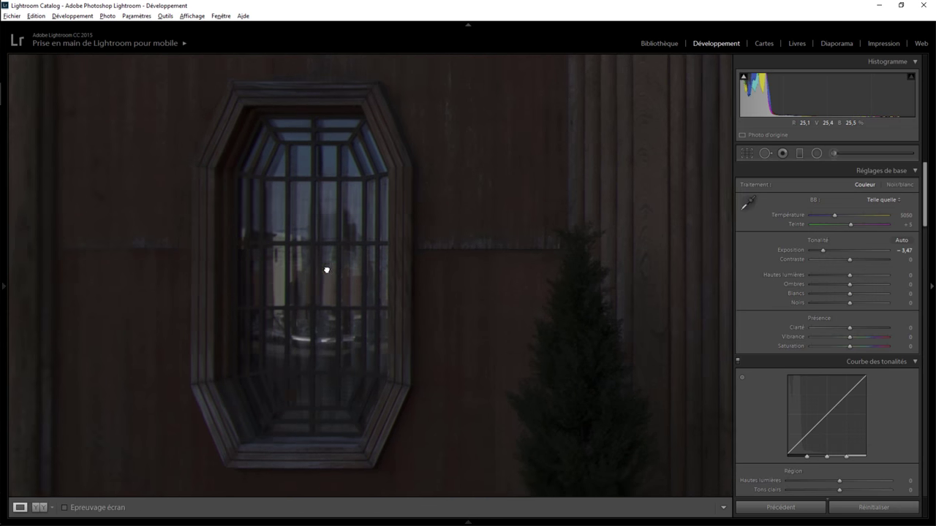
click(834, 151)
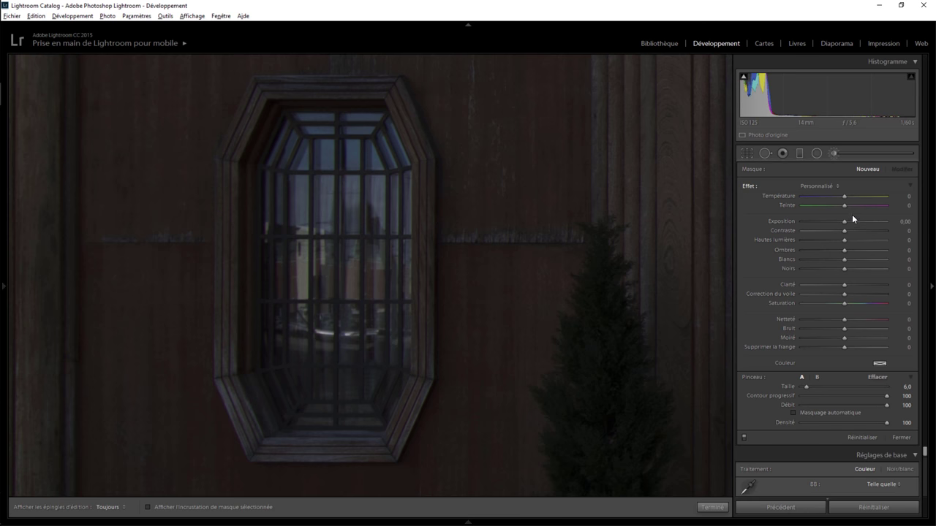
drag(845, 221, 868, 220)
drag(341, 144, 339, 249)
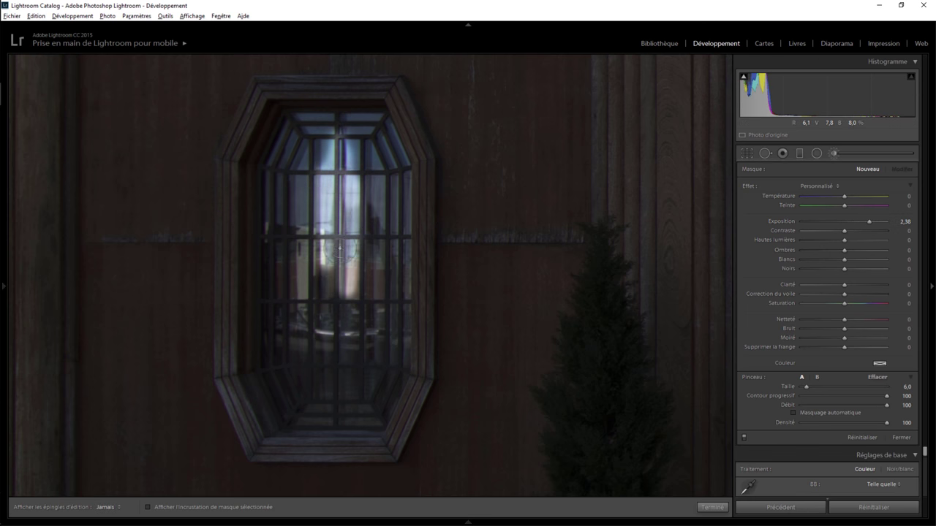
mouse_move(848, 196)
mouse_down()
mouse_move(878, 196)
mouse_move(867, 198)
mouse_up()
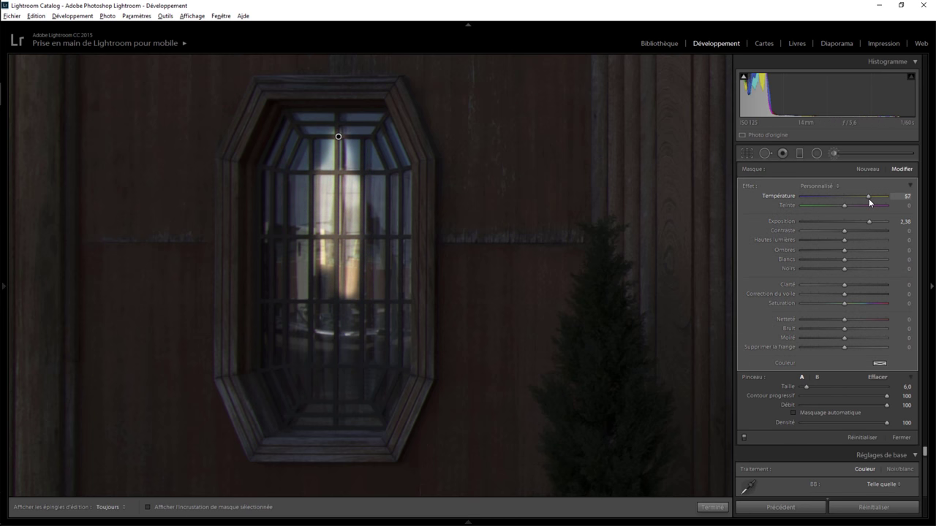
Paint the warm glow over the left window glass and check the mask overlay
scroll(353, 133, up, 2)
mouse_move(353, 134)
mouse_down()
mouse_move(269, 324)
mouse_move(278, 388)
mouse_move(307, 405)
mouse_move(357, 405)
mouse_move(377, 374)
mouse_move(384, 329)
mouse_move(379, 182)
mouse_move(349, 142)
mouse_move(314, 219)
mouse_move(311, 307)
mouse_move(334, 278)
mouse_up()
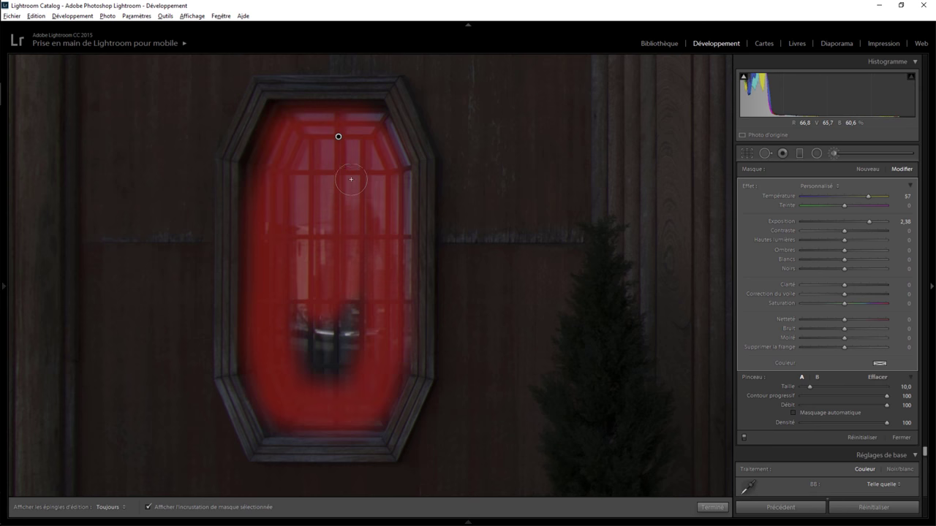
key(h)
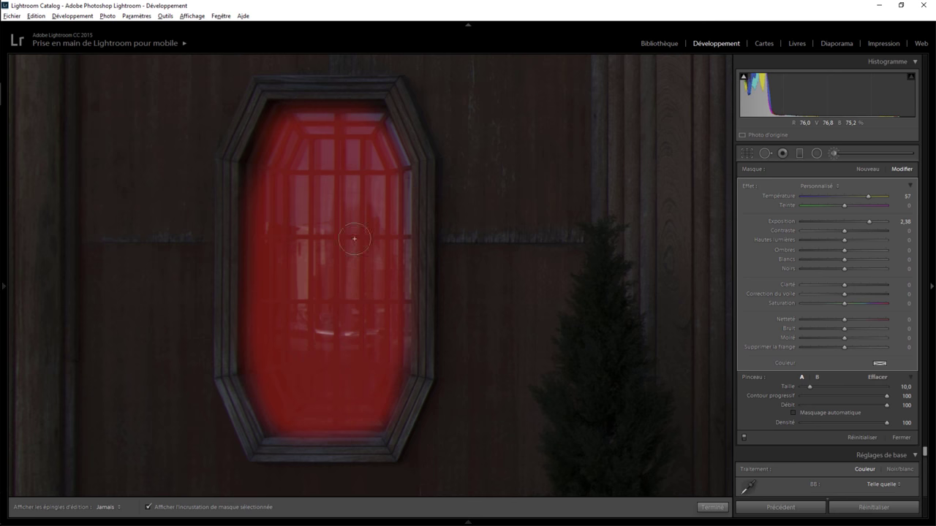
key(h)
key(o)
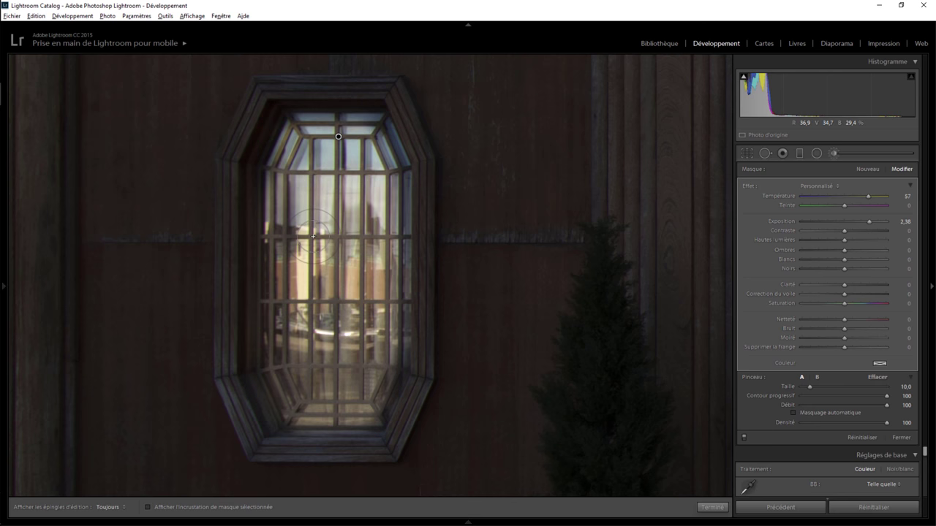
click(713, 507)
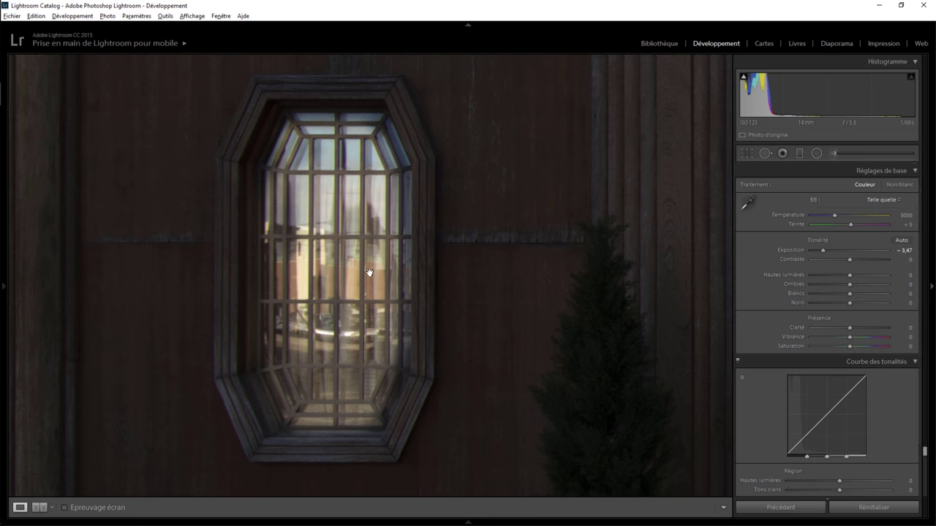
Add a radial filter on the upper left window with Température 57 and Teinte 55
click(339, 251)
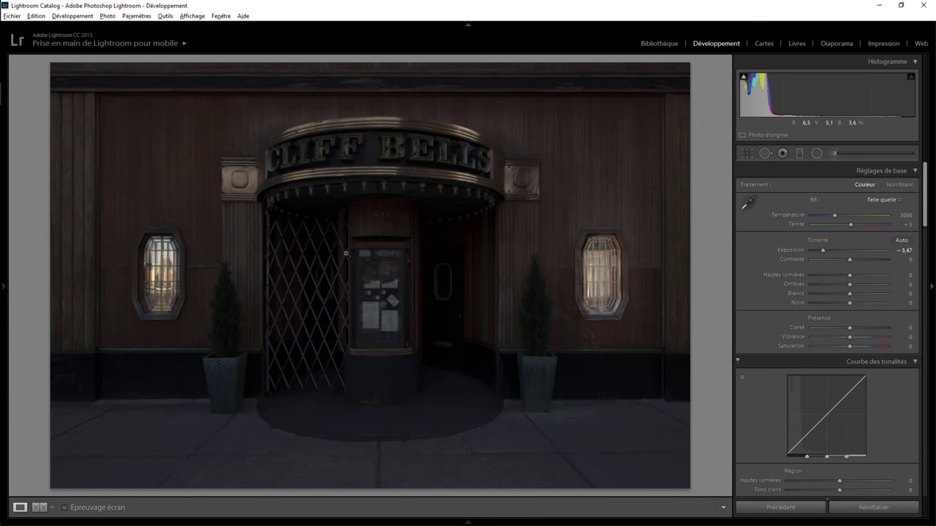
click(162, 249)
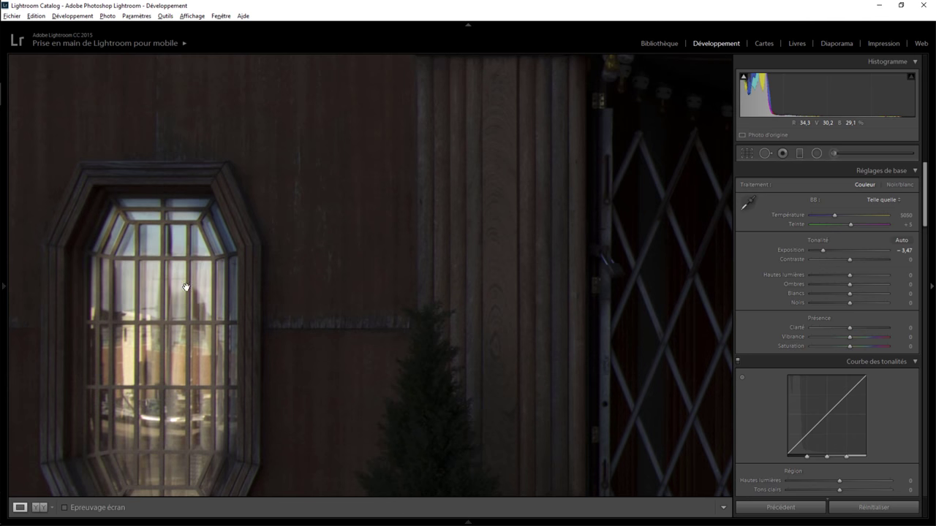
click(816, 153)
drag(157, 242, 226, 302)
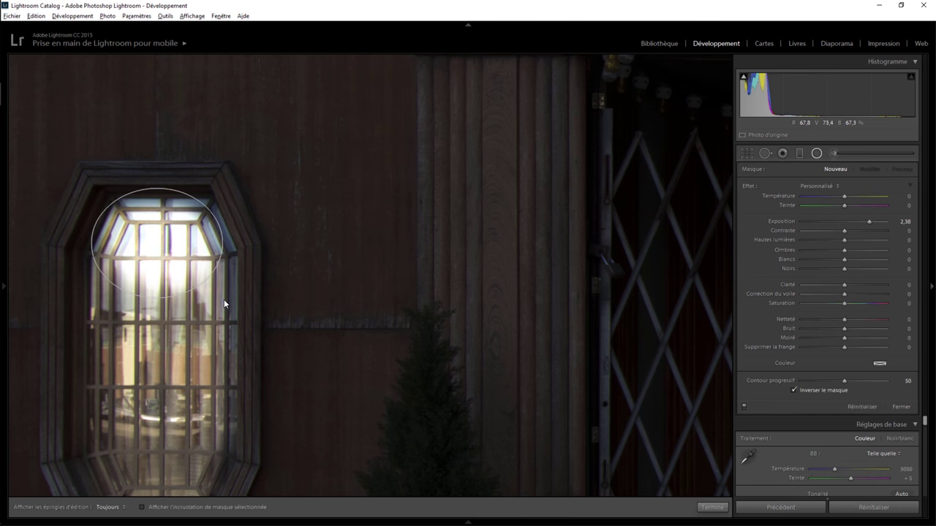
double_click(751, 187)
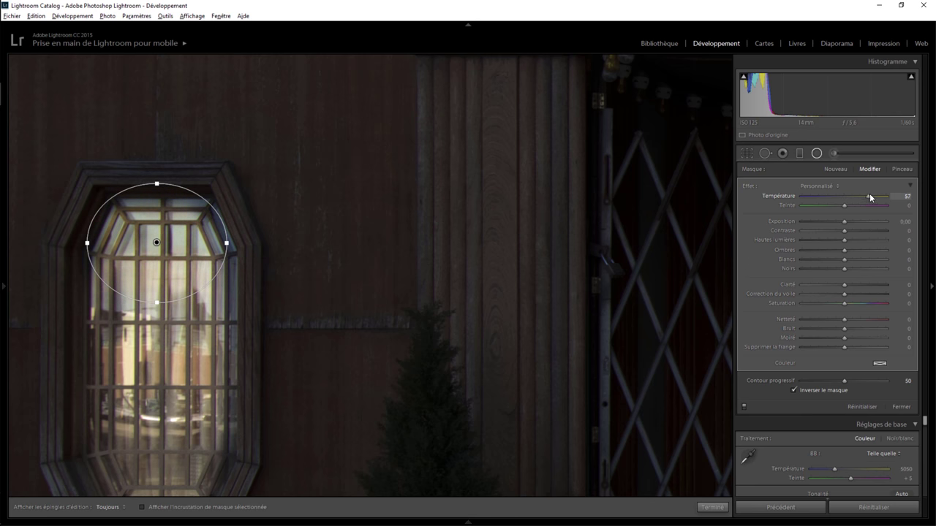
click(869, 196)
drag(846, 205, 868, 206)
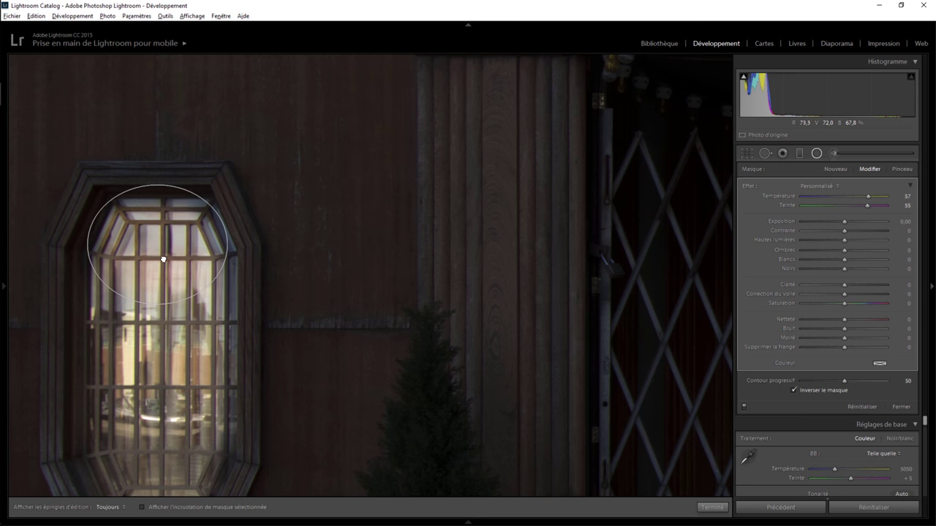
drag(163, 259, 166, 264)
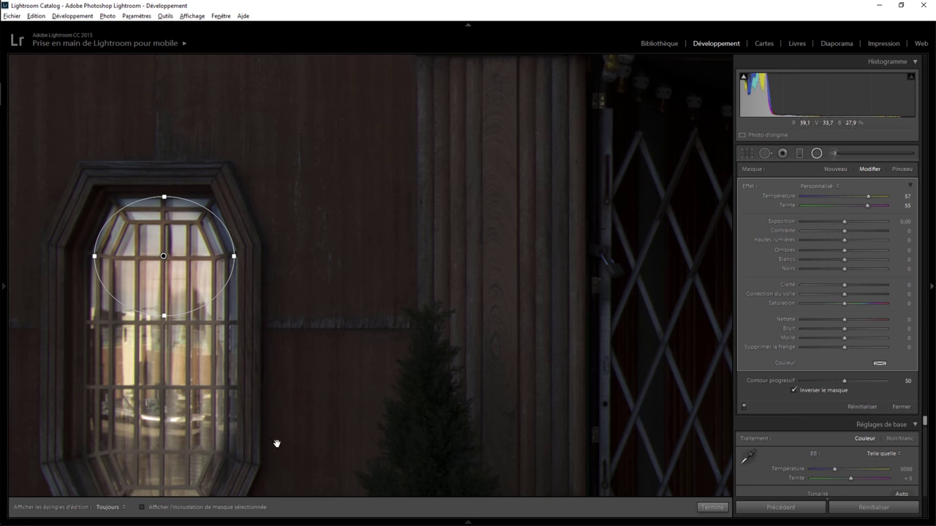
click(713, 507)
click(186, 229)
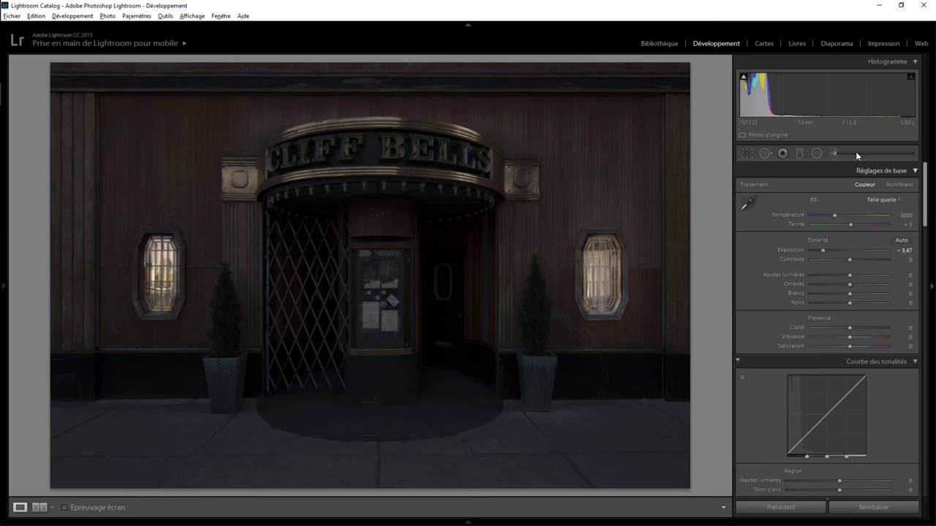
Draw a large radial filter around the left window with Exposition 0.39 and Température 40
key(shift+m)
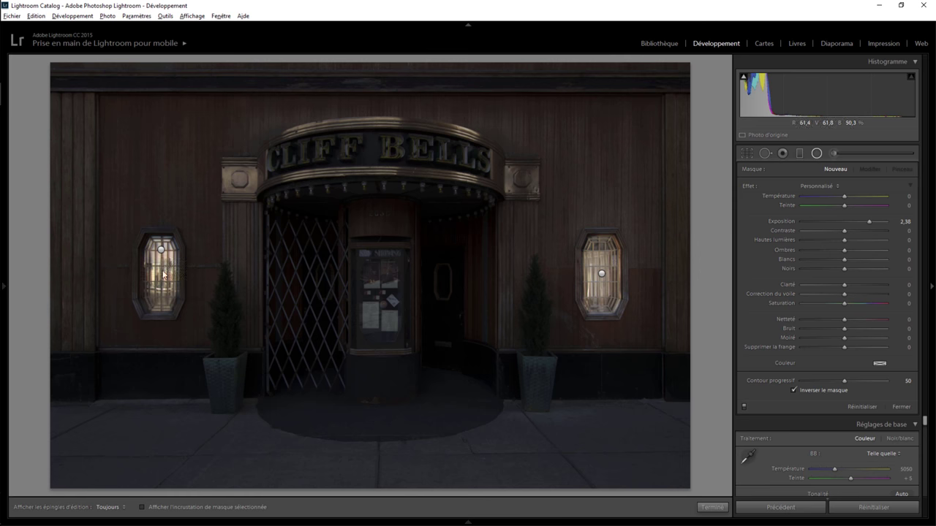
drag(162, 271, 225, 362)
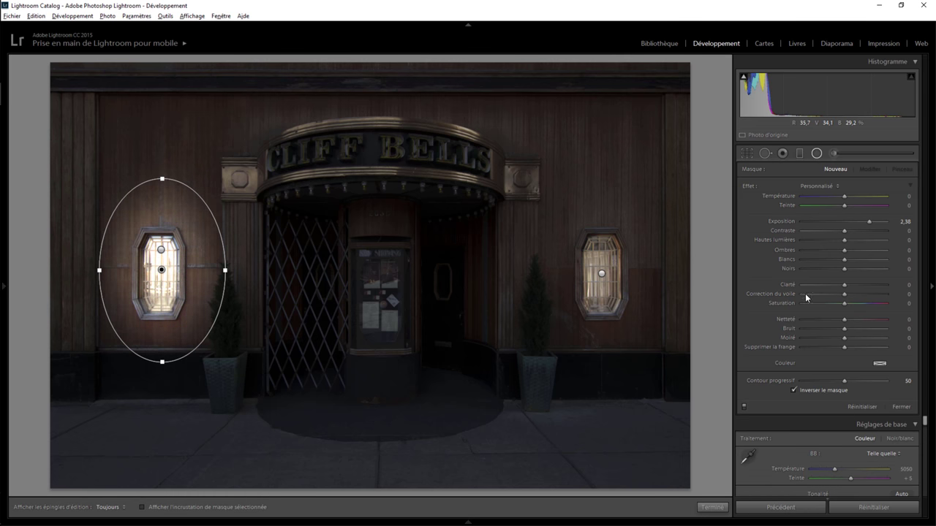
double_click(750, 185)
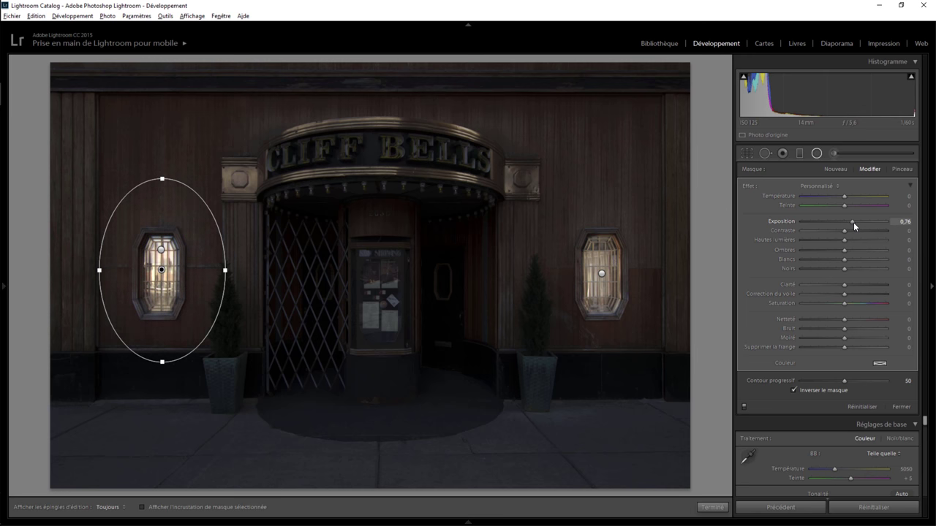
drag(846, 227, 850, 226)
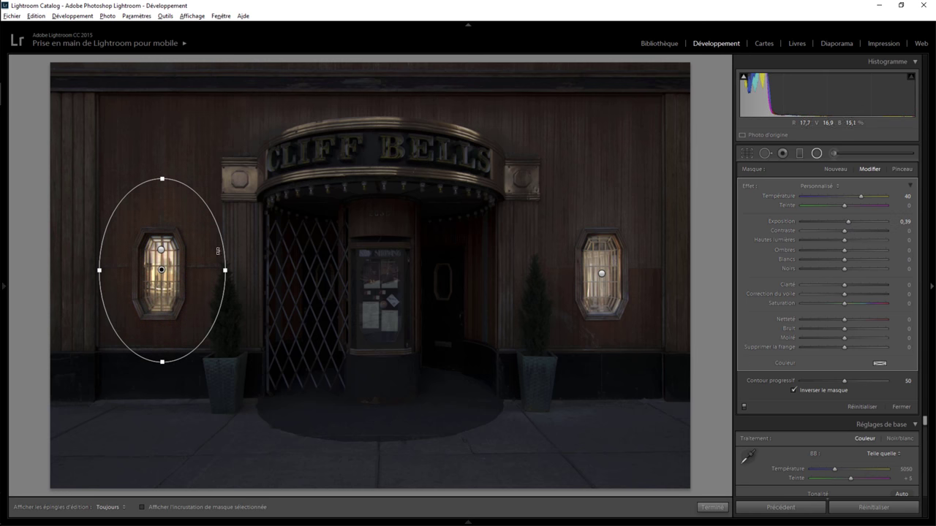
Reselect the large left-window ellipse and nudge it slightly down-left
click(162, 252)
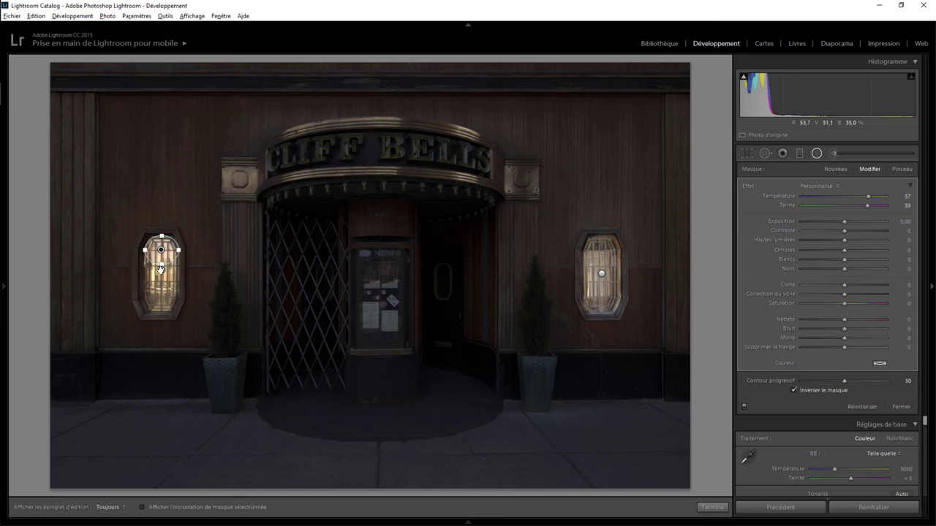
click(818, 155)
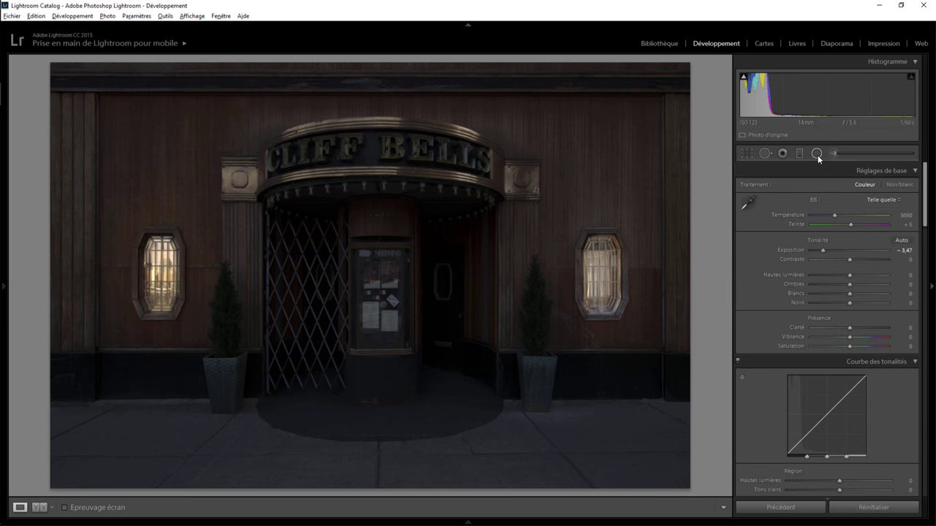
click(817, 155)
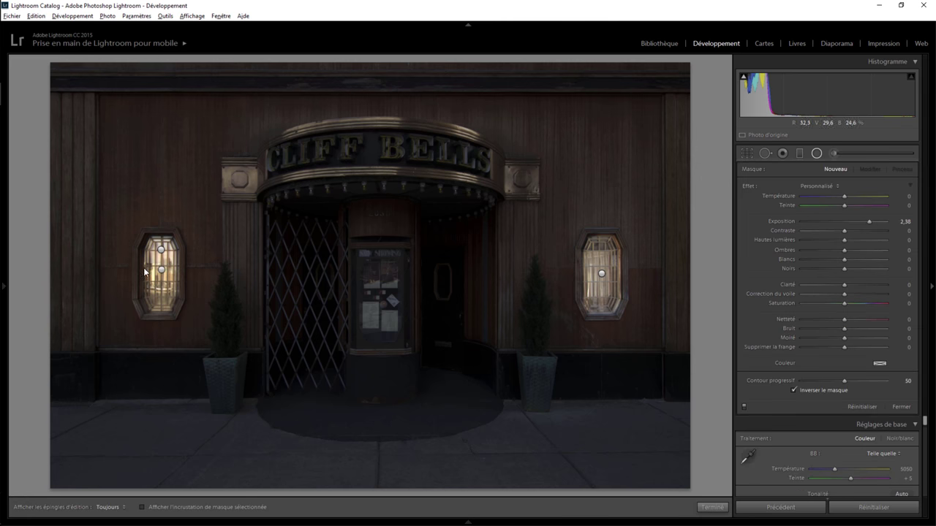
click(162, 270)
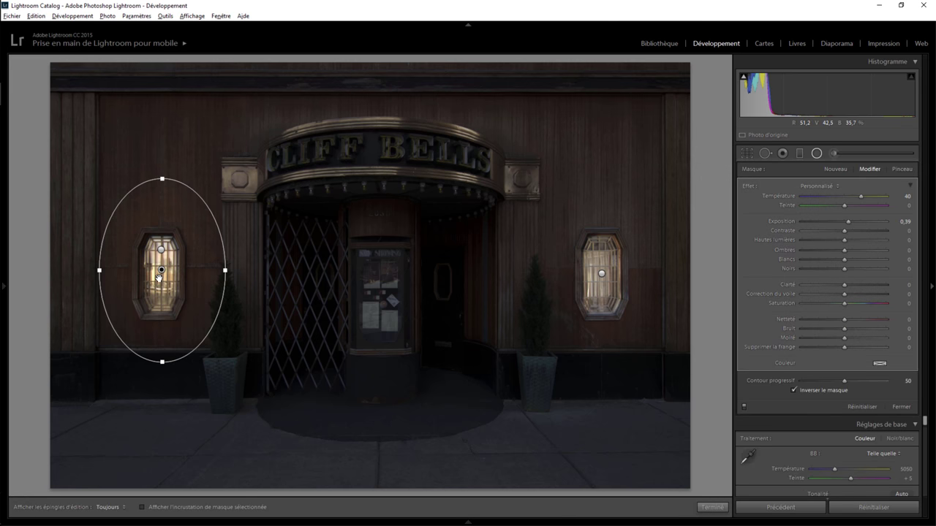
drag(159, 271, 157, 275)
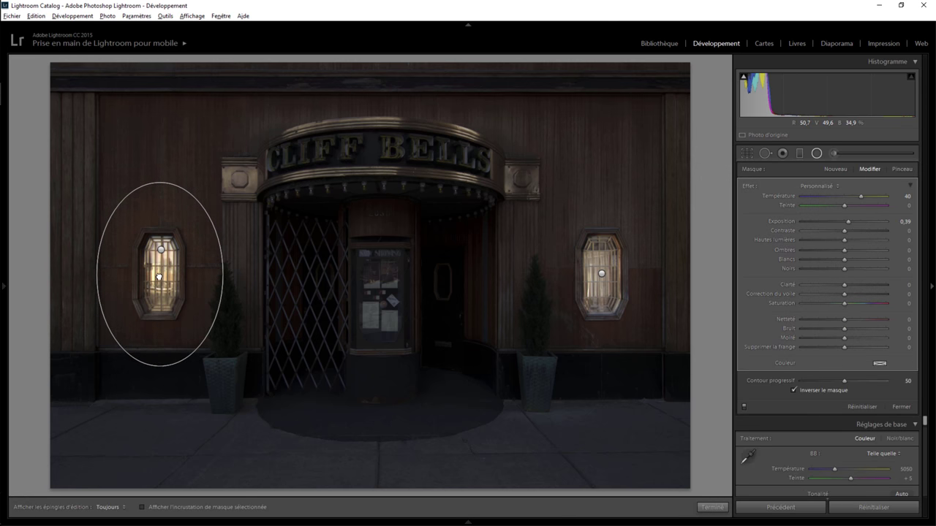
click(712, 507)
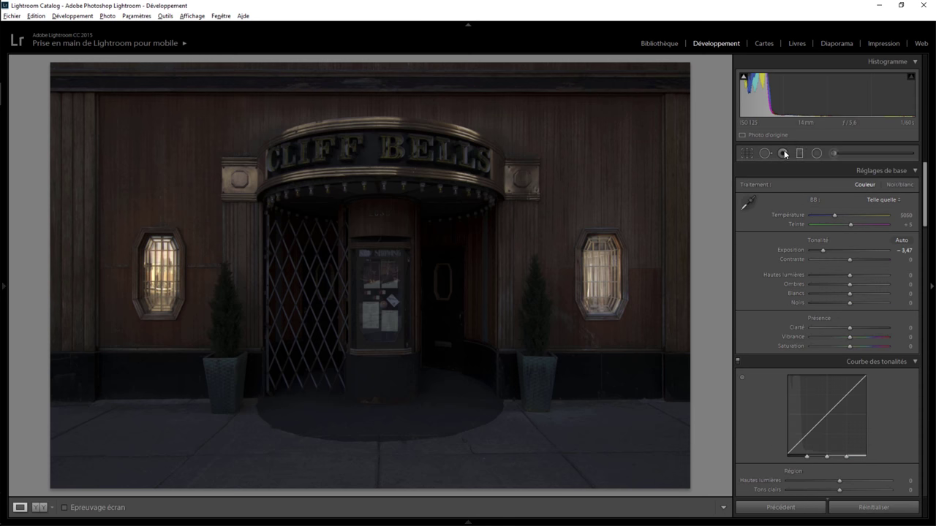
click(815, 153)
Fit a flattened radial ellipse over the canopy bulb row at Température 43
drag(376, 194, 520, 239)
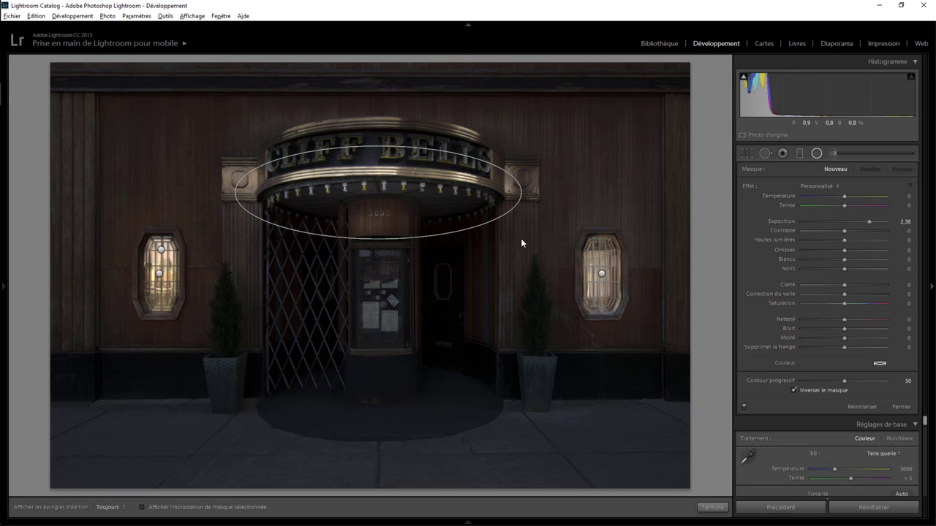
drag(375, 191, 378, 206)
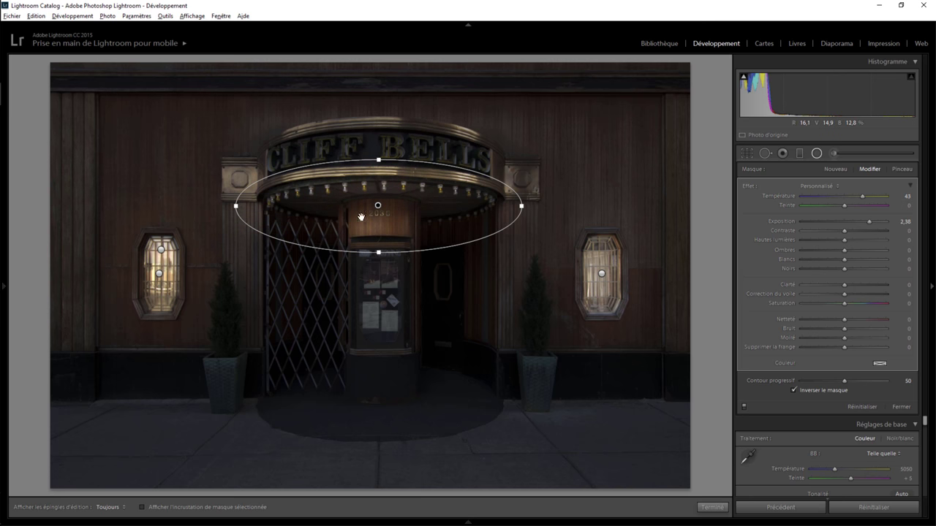
drag(379, 159, 378, 170)
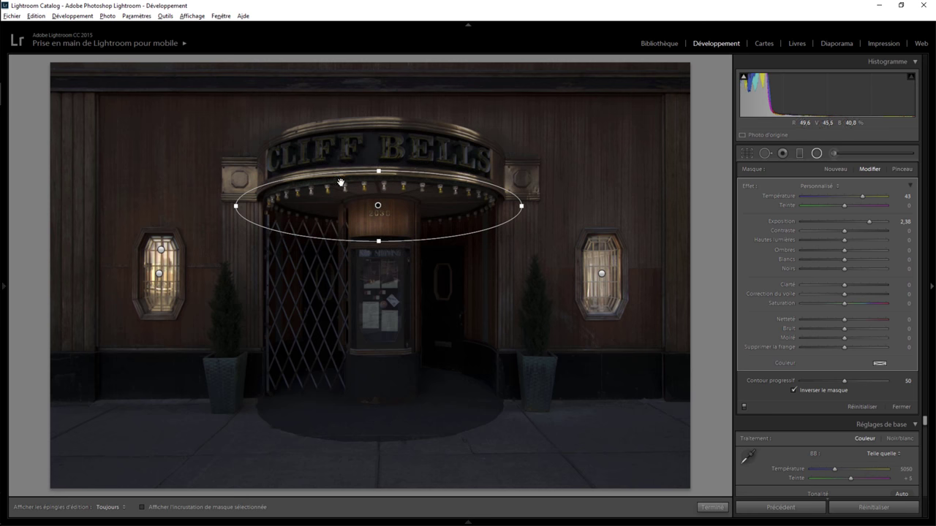
drag(378, 205, 378, 206)
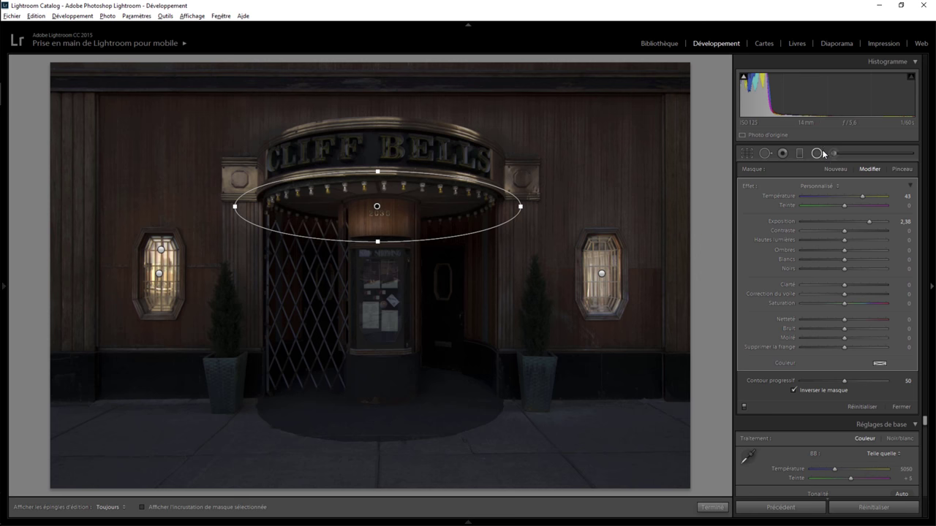
click(816, 153)
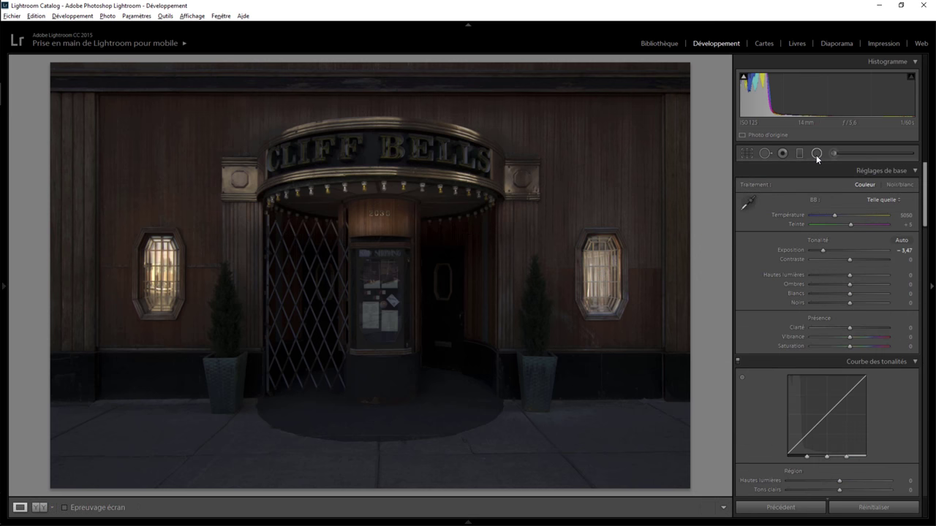
Place a wide radial filter over the sidewalk before the entrance at Exposure 0.90
click(815, 154)
drag(355, 408, 527, 456)
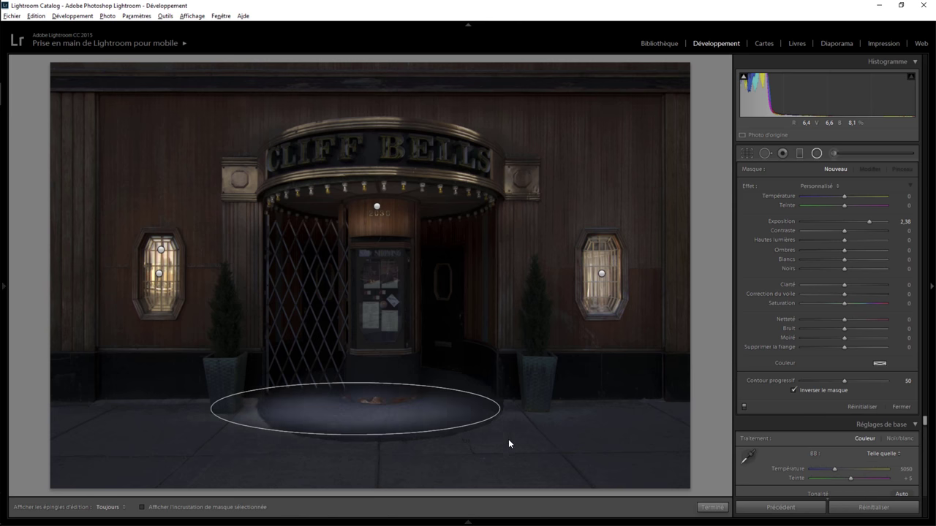
drag(348, 404, 365, 410)
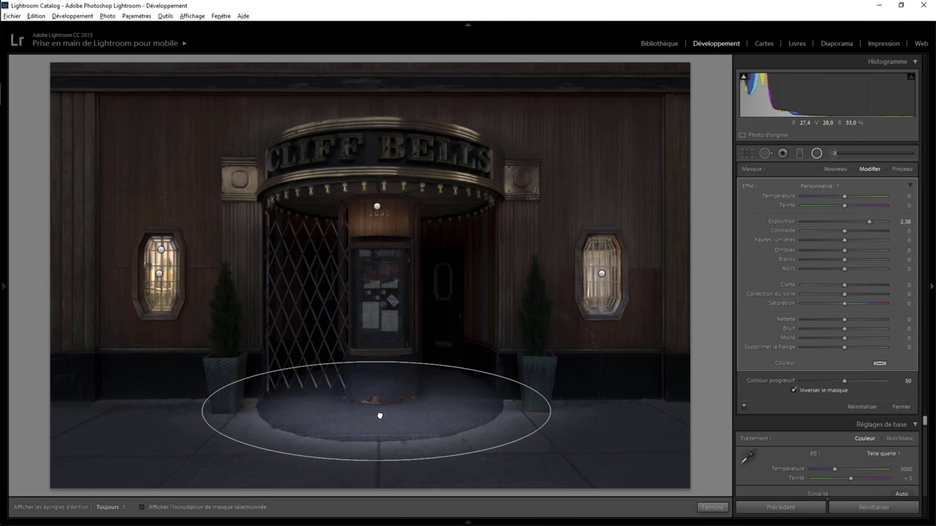
click(865, 222)
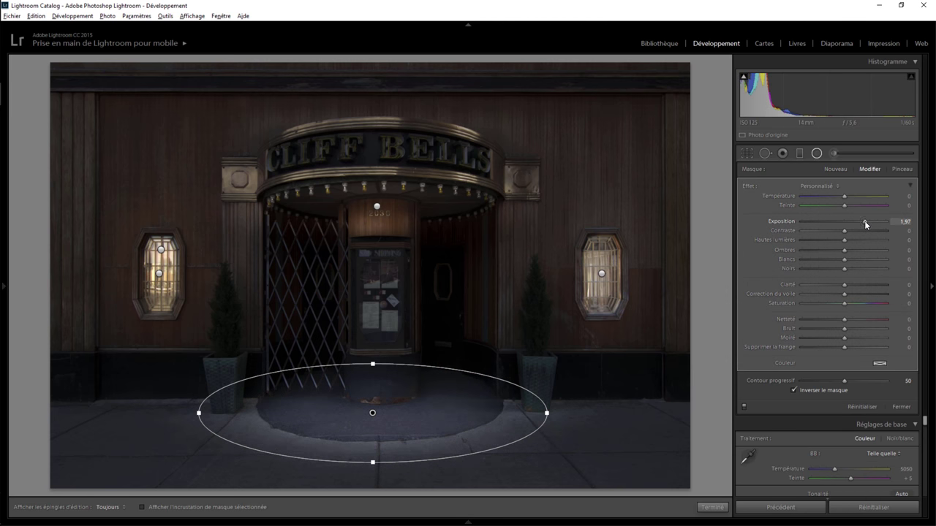
drag(855, 221, 858, 195)
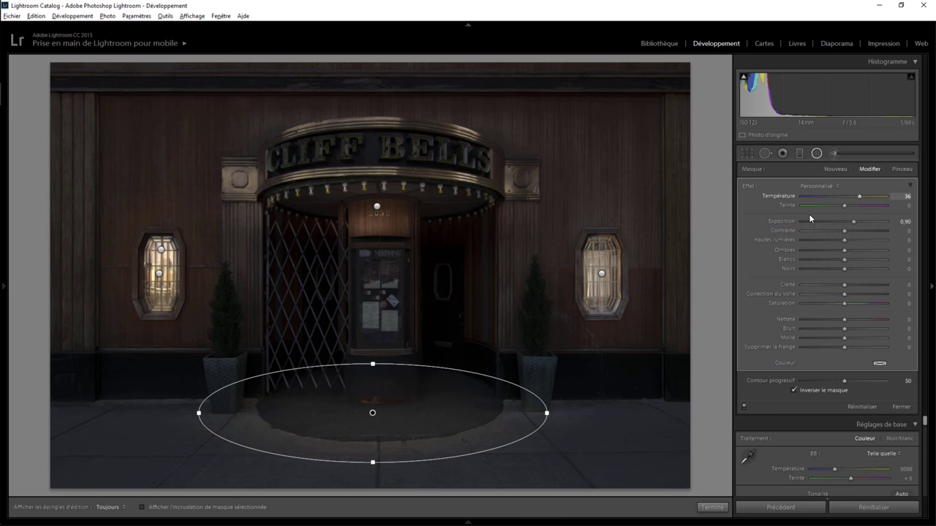
click(713, 508)
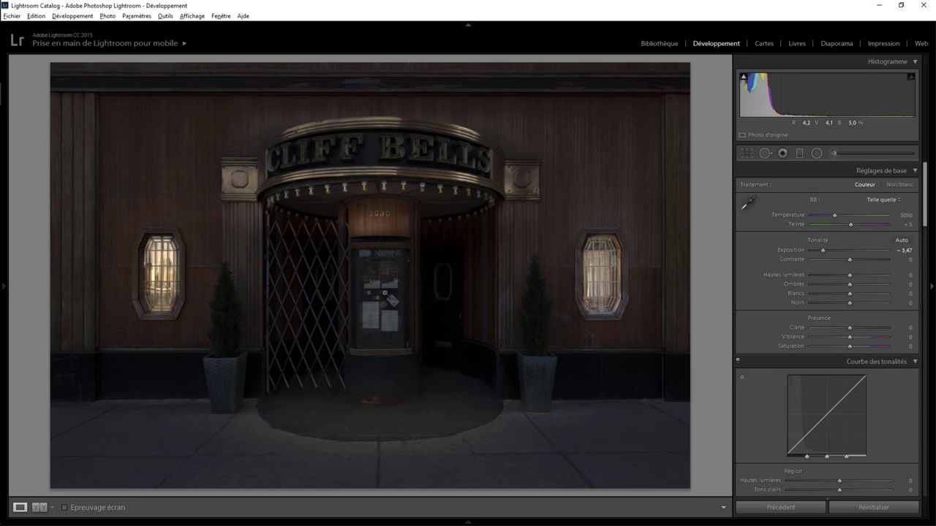
Paint a bright 2.38-exposure brush over the poster display case by the door
click(385, 293)
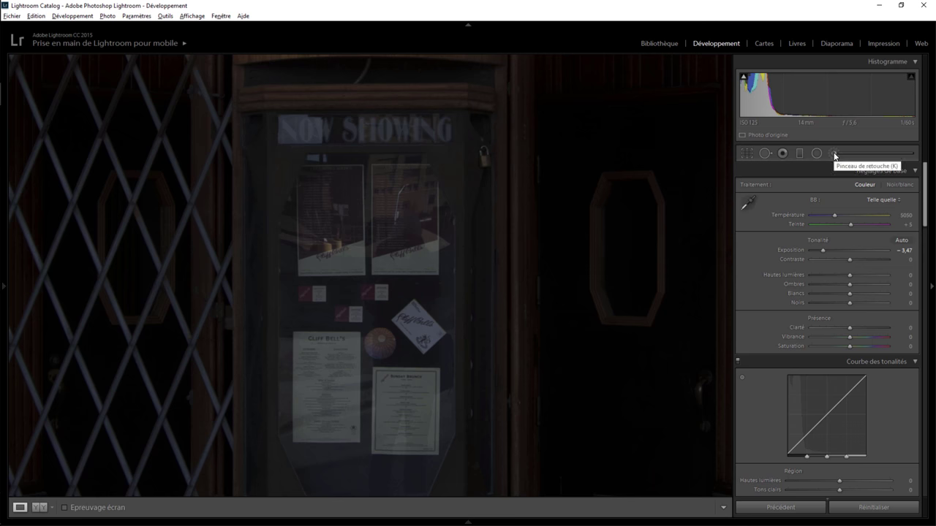
click(834, 153)
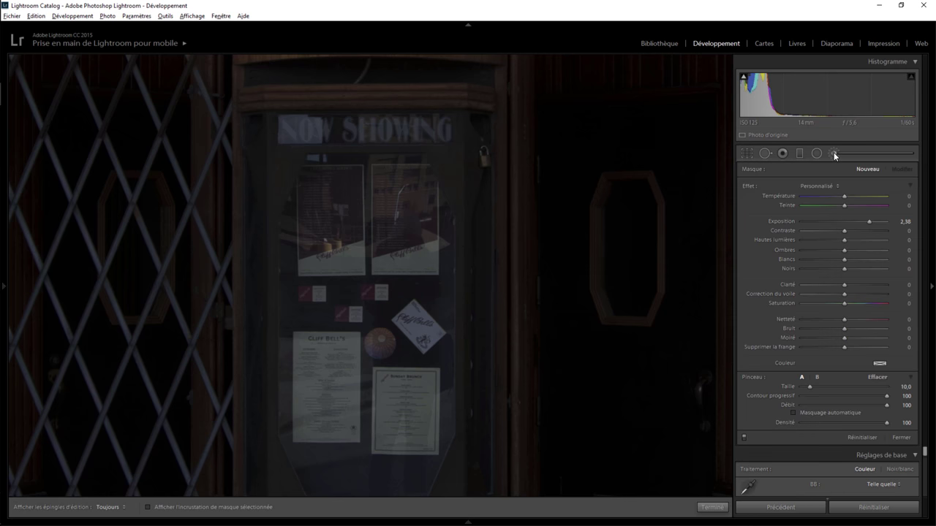
mouse_move(442, 192)
mouse_down()
mouse_move(384, 176)
mouse_move(366, 264)
mouse_move(299, 240)
mouse_move(326, 344)
mouse_move(373, 431)
mouse_move(416, 311)
mouse_move(443, 435)
mouse_move(464, 334)
mouse_move(464, 144)
mouse_move(278, 146)
mouse_move(268, 307)
mouse_move(276, 446)
mouse_move(321, 322)
mouse_move(318, 402)
mouse_move(353, 344)
mouse_move(395, 198)
mouse_move(431, 157)
mouse_move(314, 161)
mouse_move(285, 194)
mouse_move(315, 265)
mouse_move(344, 272)
mouse_up()
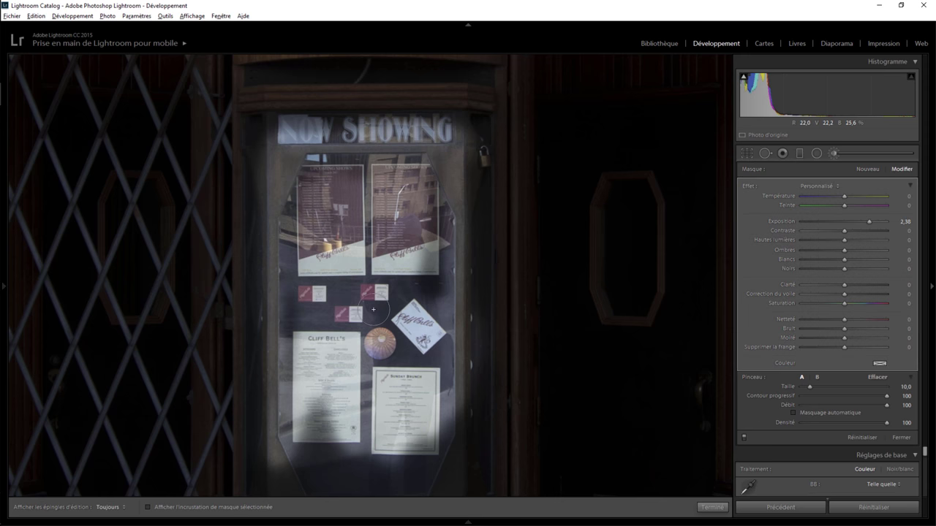
scroll(438, 292, down, 5)
key(h)
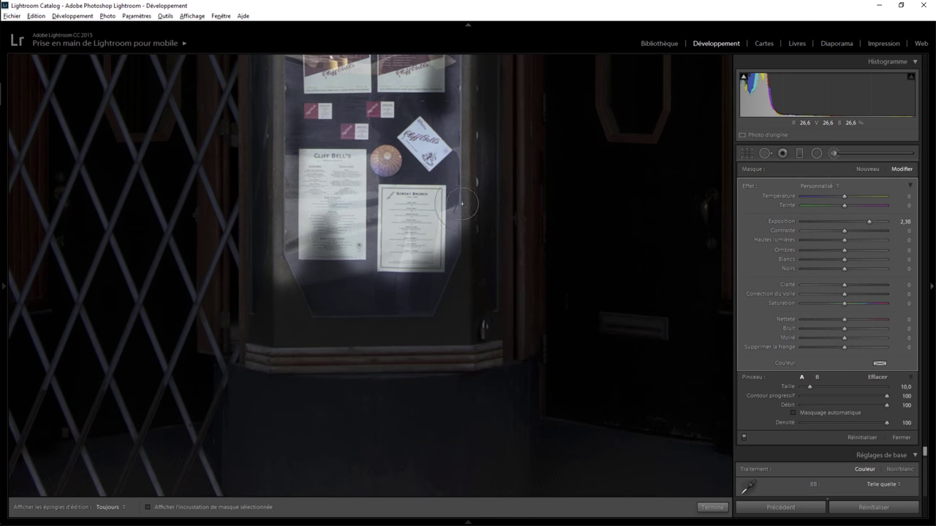
drag(474, 214, 451, 241)
mouse_move(451, 241)
mouse_down()
mouse_move(462, 297)
mouse_move(443, 314)
mouse_move(293, 311)
mouse_move(272, 286)
mouse_move(321, 296)
mouse_move(411, 279)
mouse_move(399, 225)
mouse_up()
Warm the display case glow to Temperature 20 and check the painted mask
key(h)
drag(844, 196, 853, 196)
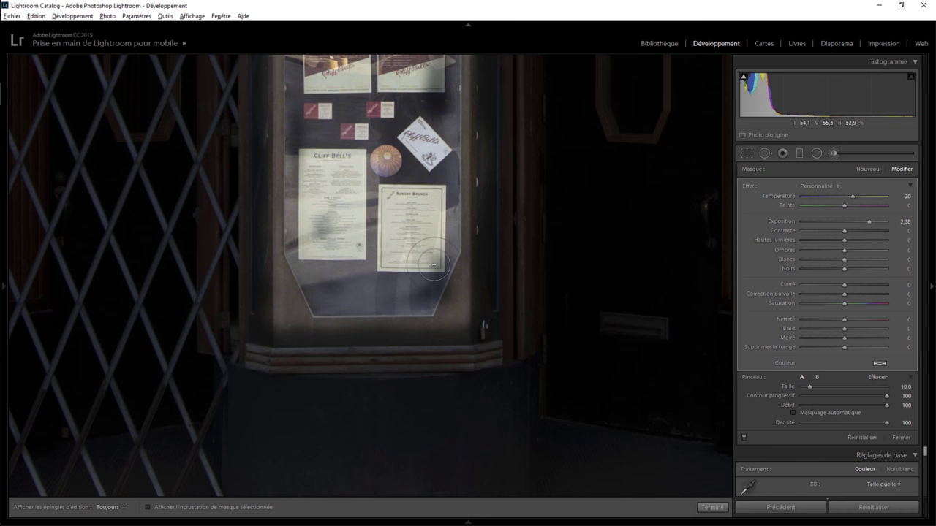
key(h)
key(o)
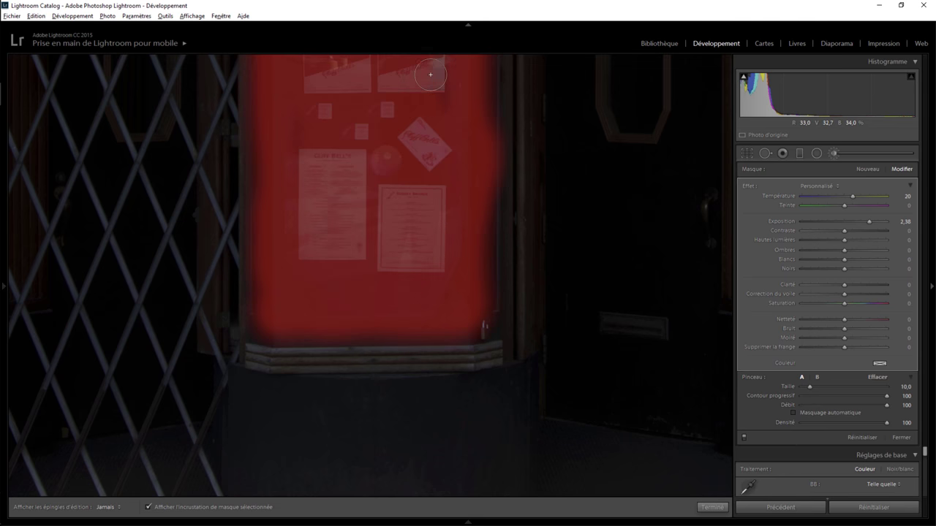
key(h)
scroll(394, 241, up, 5)
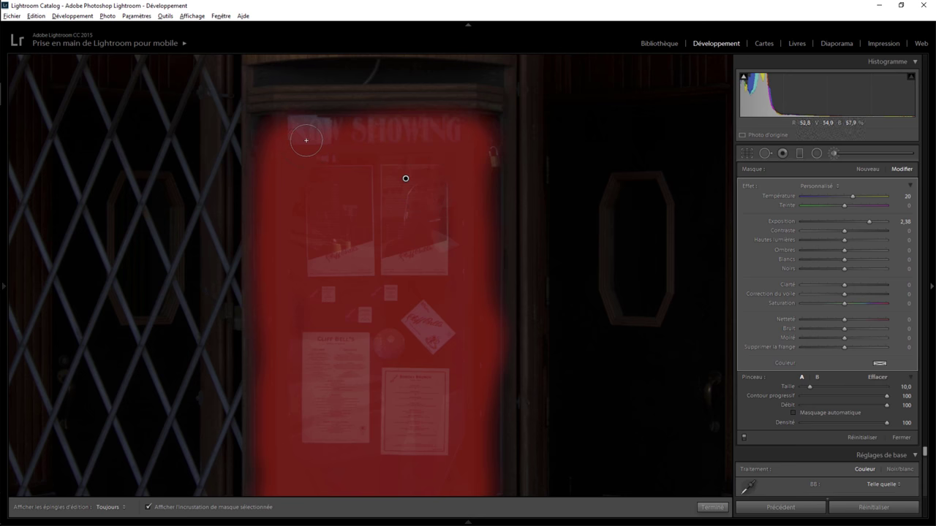
key(h)
key(h)
click(713, 507)
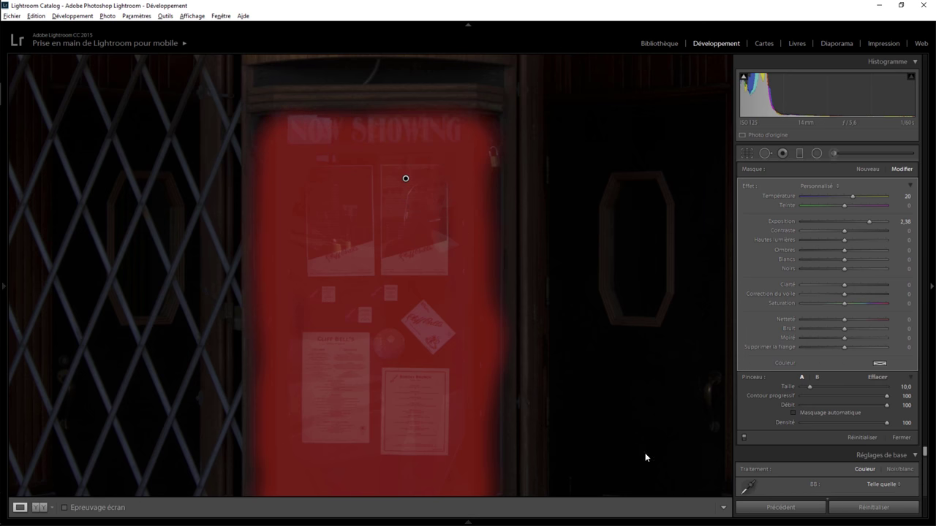
click(414, 292)
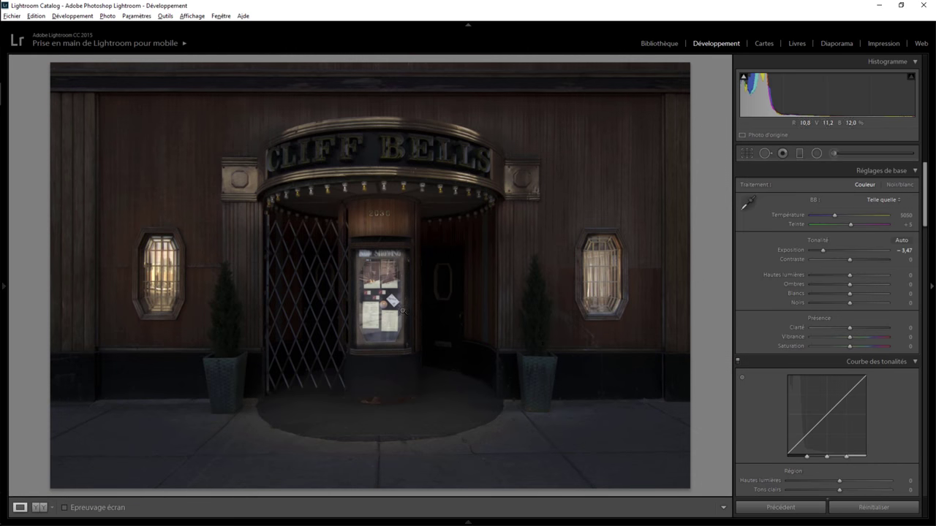
Reselect the display case brush pin and touch up its right edge, erasing stray paint
click(393, 300)
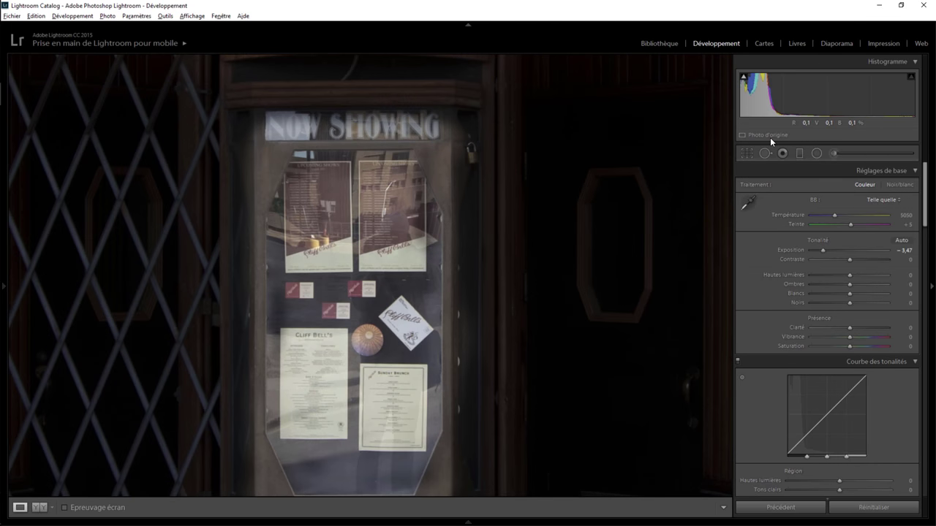
click(834, 153)
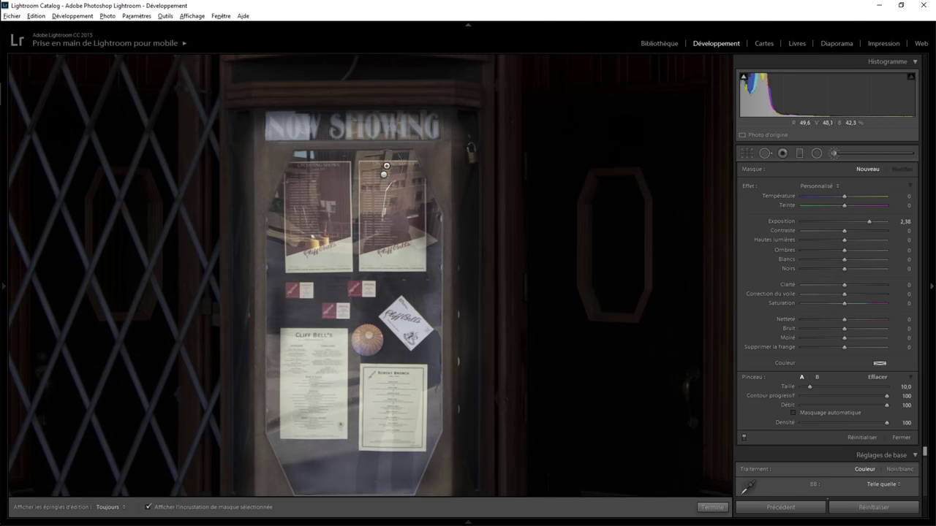
click(384, 176)
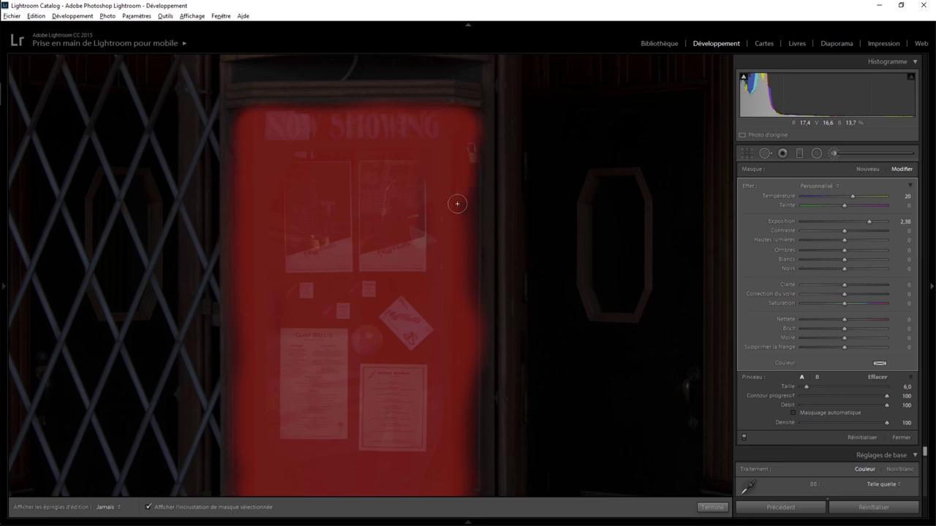
drag(458, 258, 461, 317)
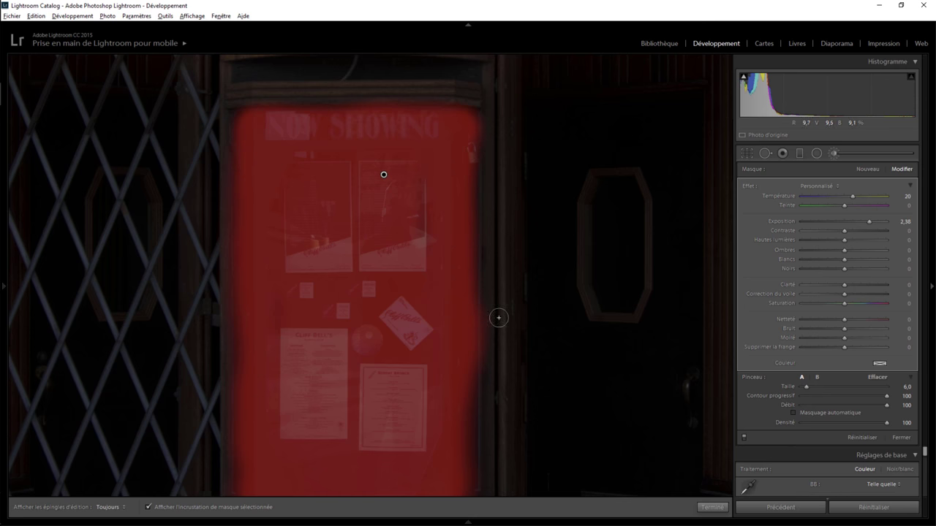
key(alt)
key(h)
Extend the display case glow down to its base and finish the brush adjustment
drag(459, 383, 459, 480)
key(h)
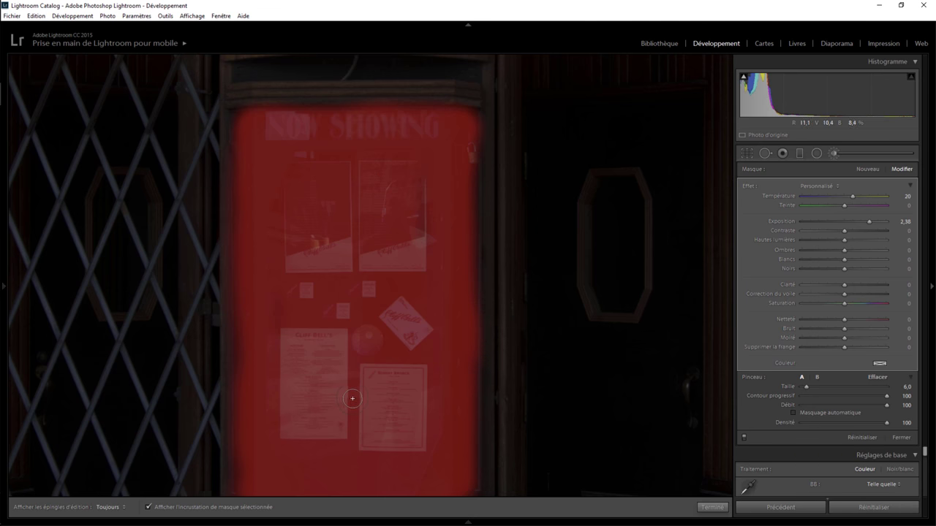
drag(353, 403, 361, 265)
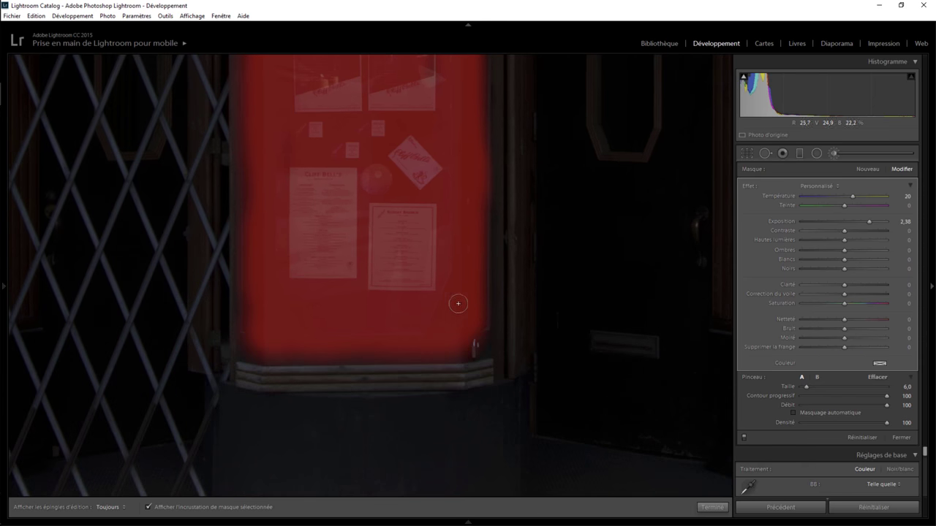
key(h)
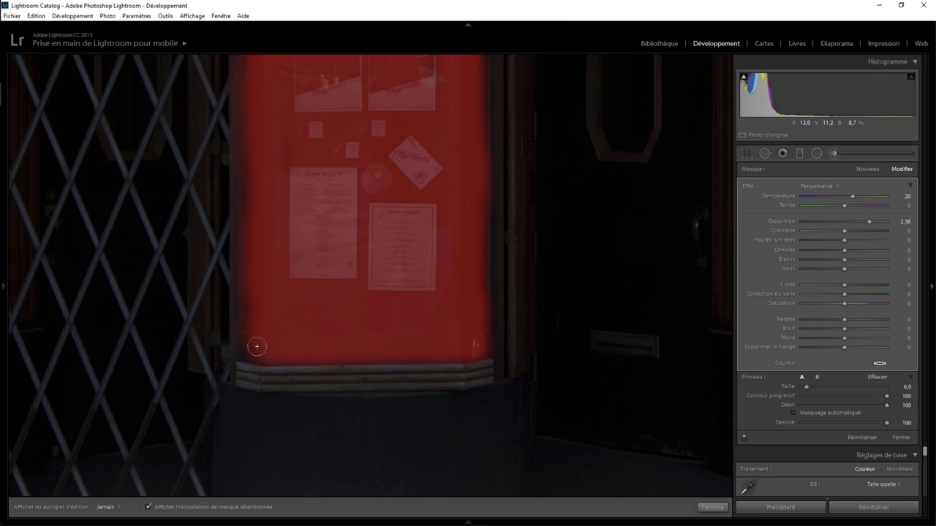
key(h)
click(713, 507)
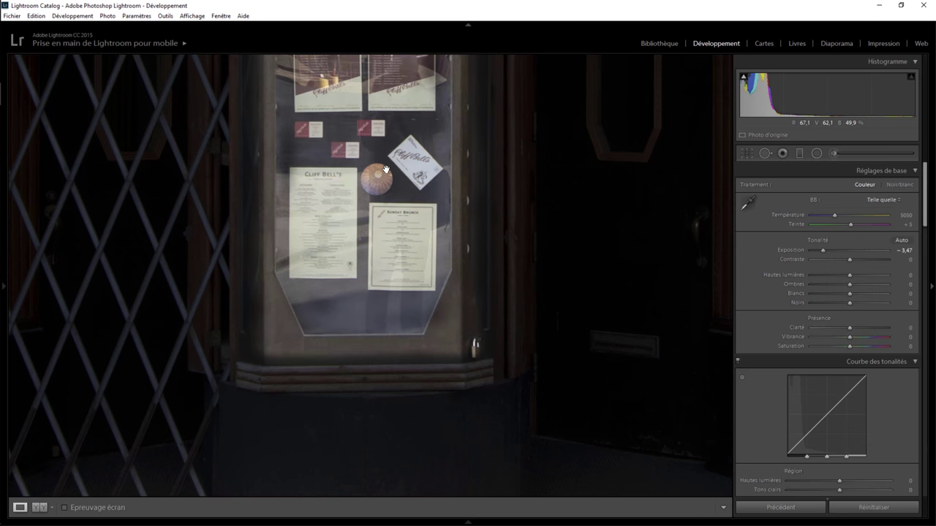
click(399, 272)
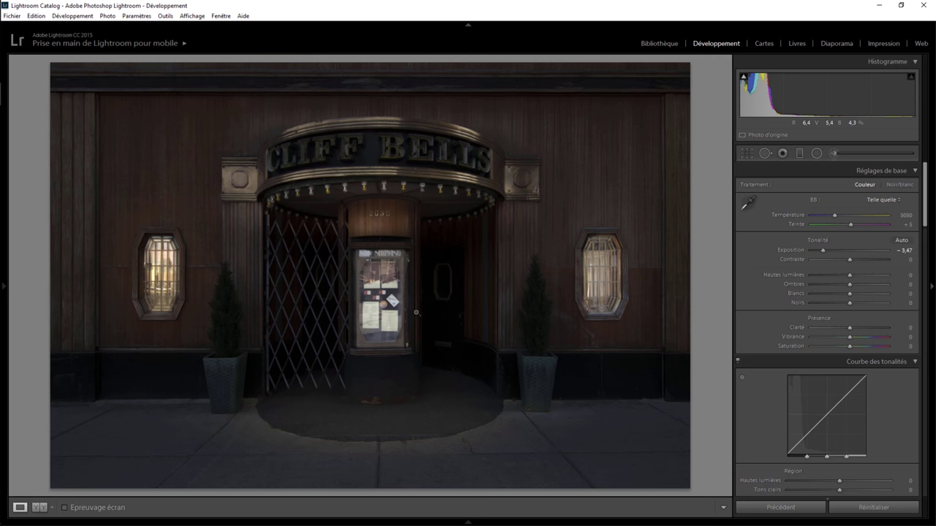
Add a large oval radial filter centred on the entrance at exposure 0.90
click(816, 153)
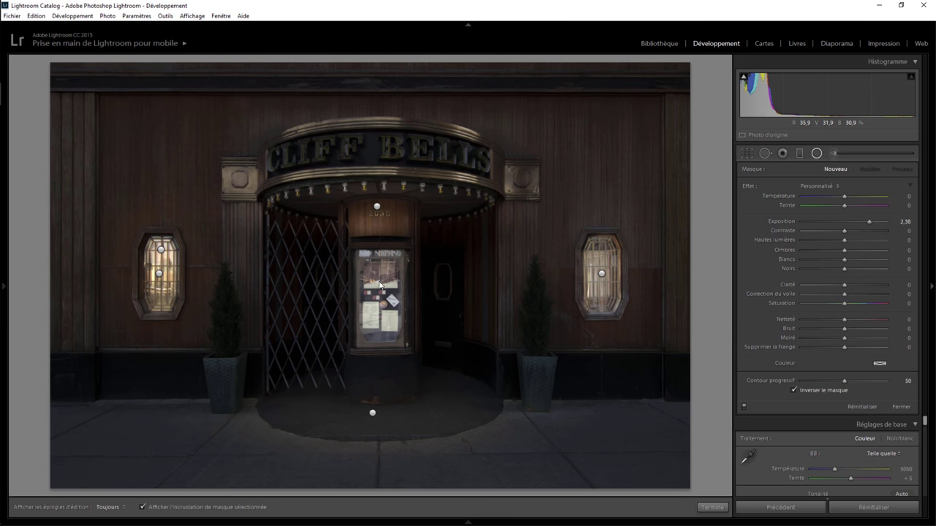
drag(380, 285, 582, 519)
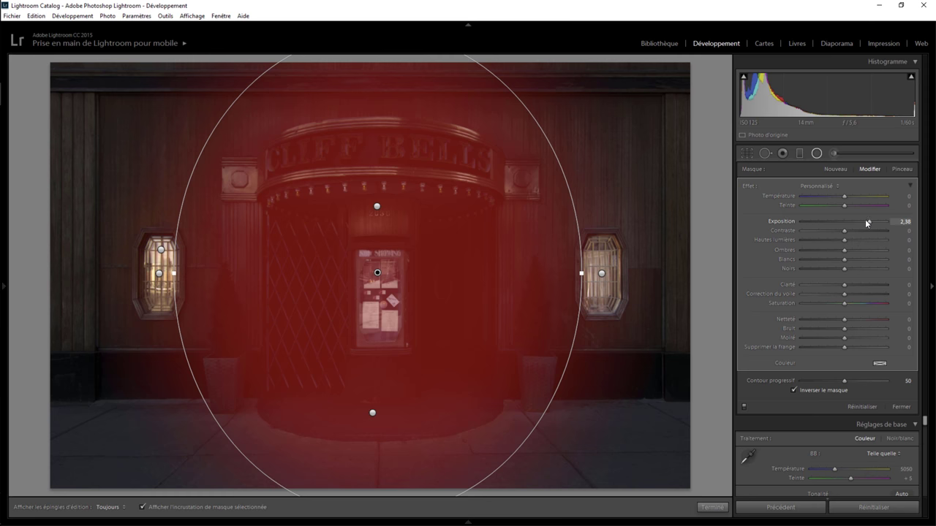
double_click(748, 187)
key(o)
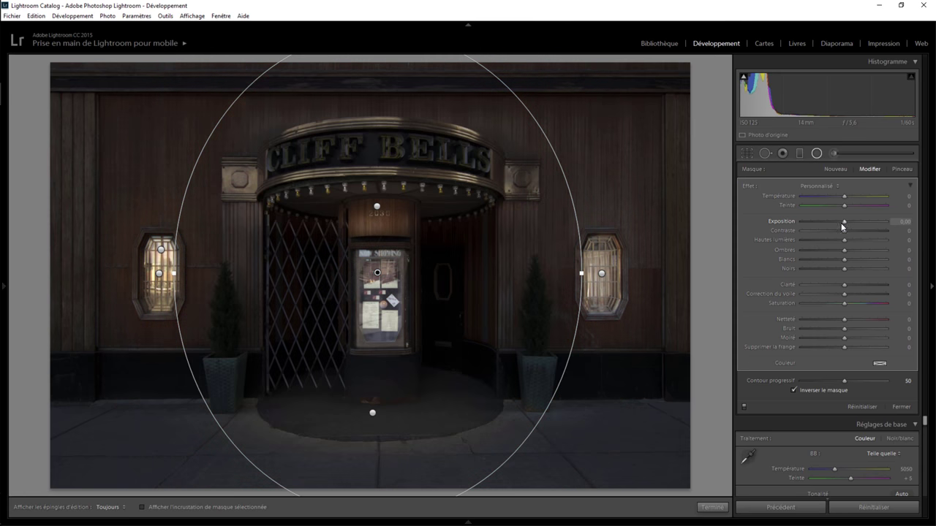
drag(841, 223, 851, 221)
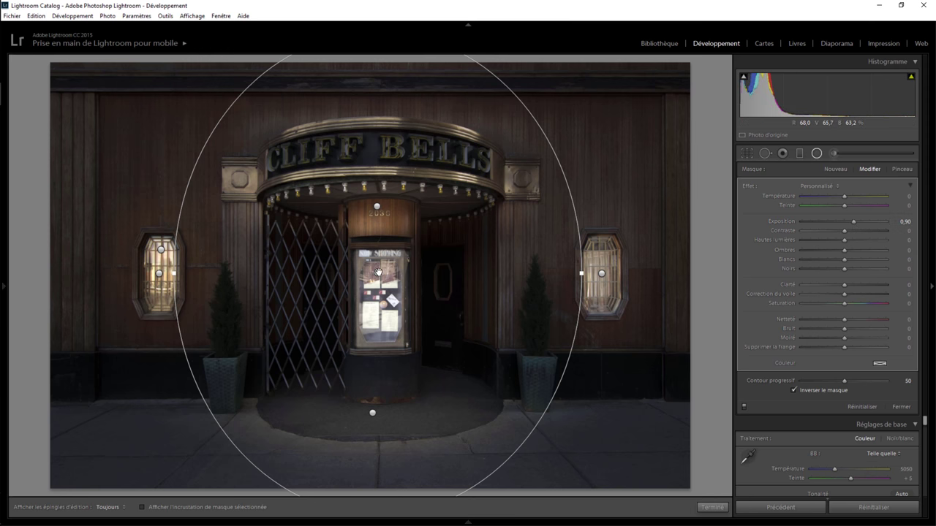
click(713, 507)
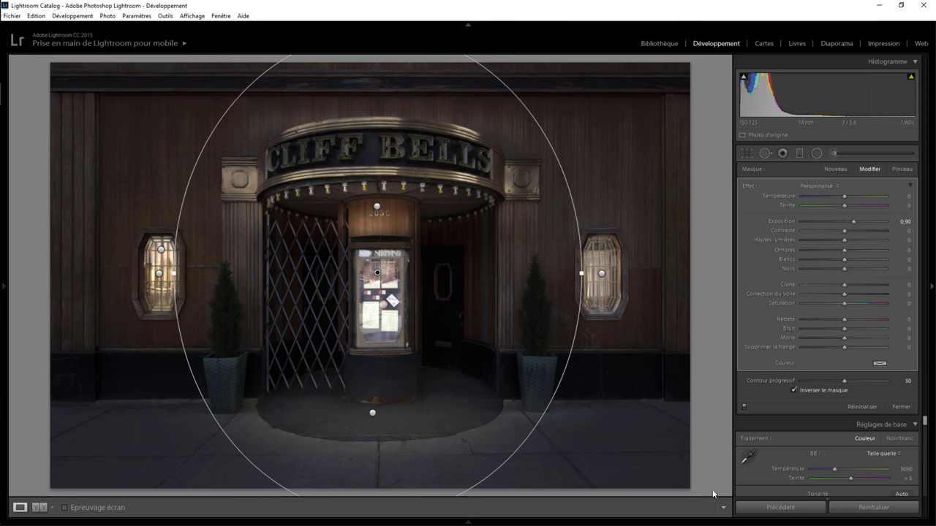
Soften the painted display window glow to exposure 2,06 and close the brush
click(832, 154)
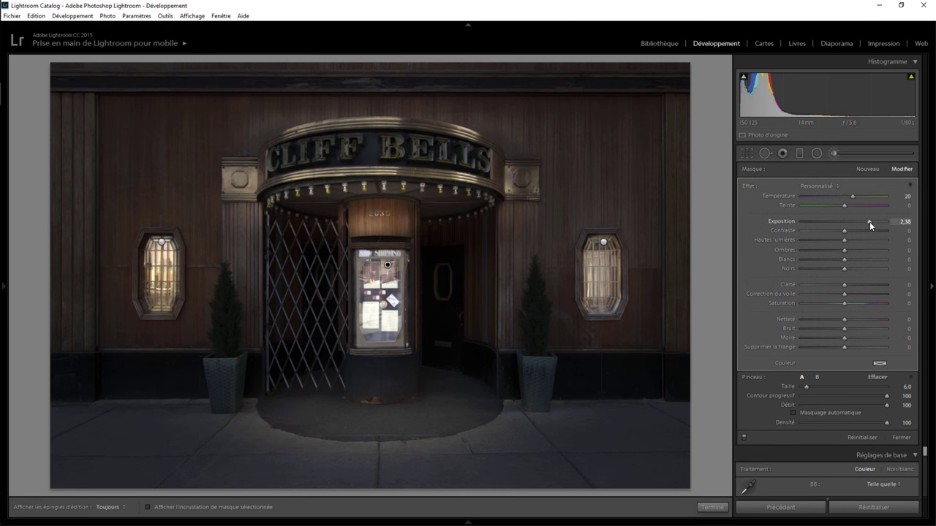
drag(869, 222, 865, 223)
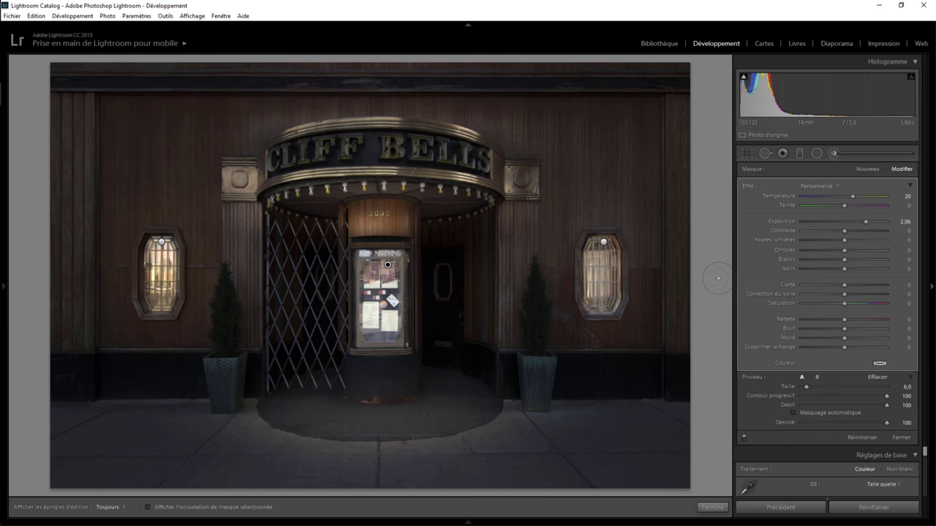
click(710, 507)
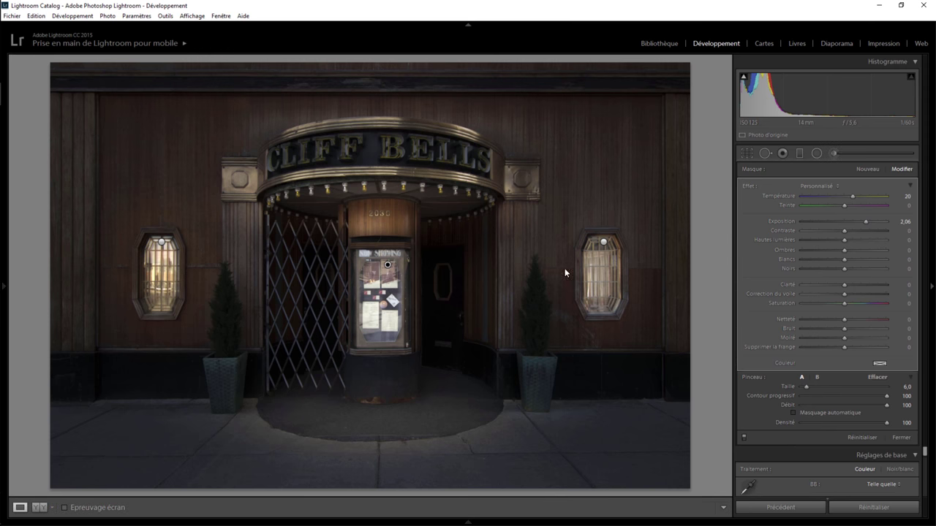
Add a small radial filter on one canopy bulb above 2030 at exposure 2.24, temperature 13
click(382, 188)
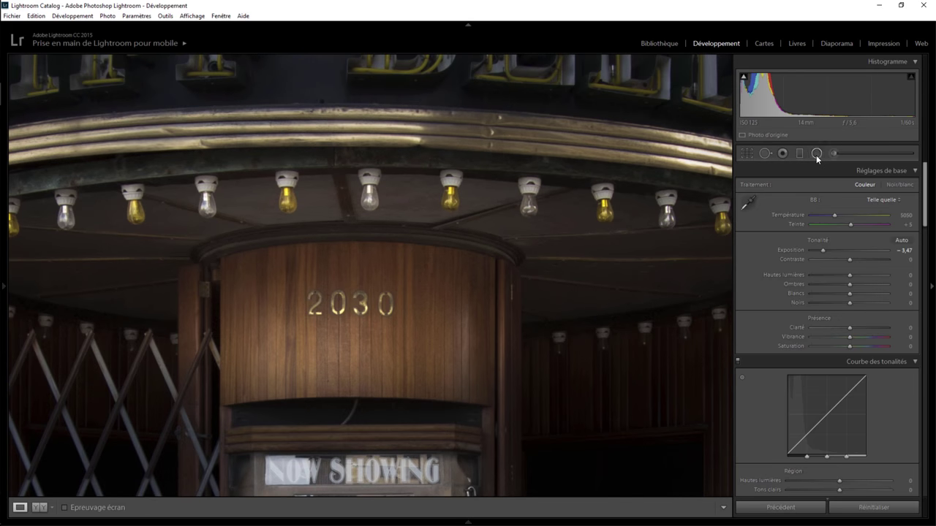
click(816, 154)
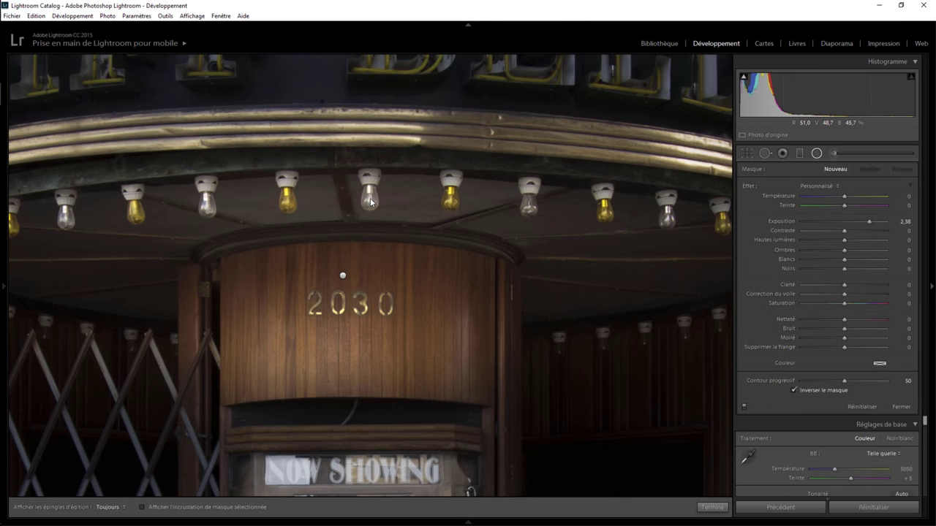
drag(382, 216, 389, 223)
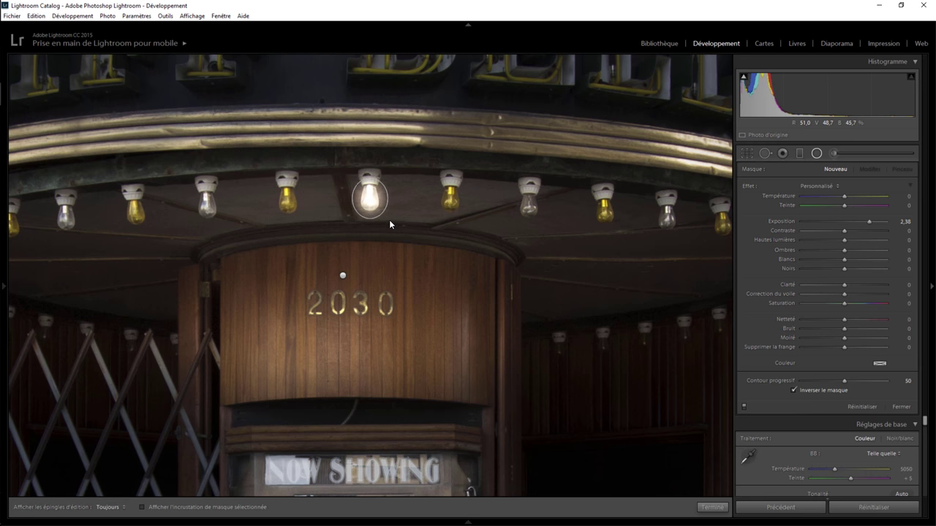
double_click(869, 220)
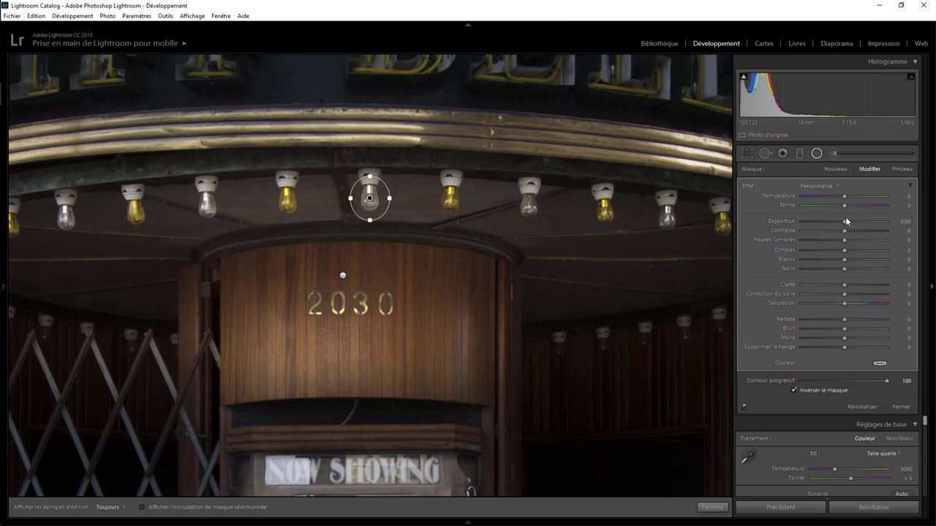
drag(851, 220, 867, 220)
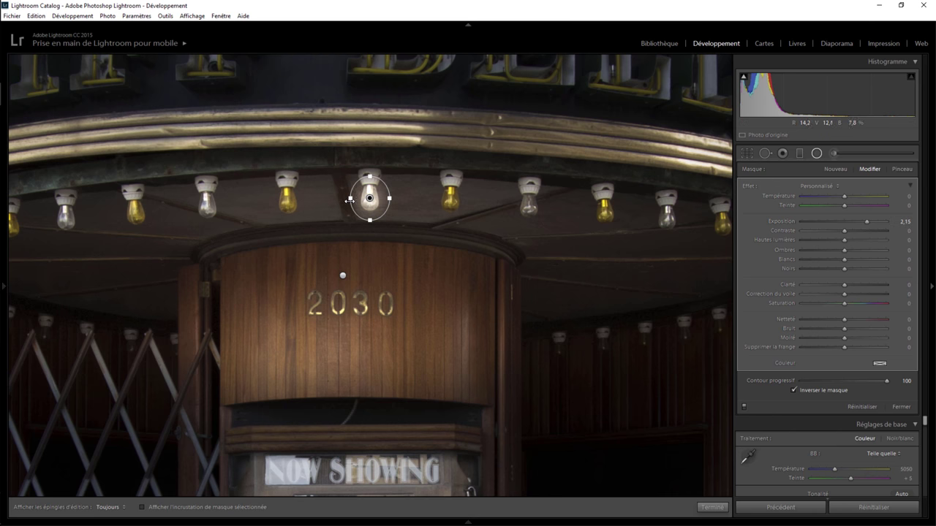
drag(348, 198, 369, 226)
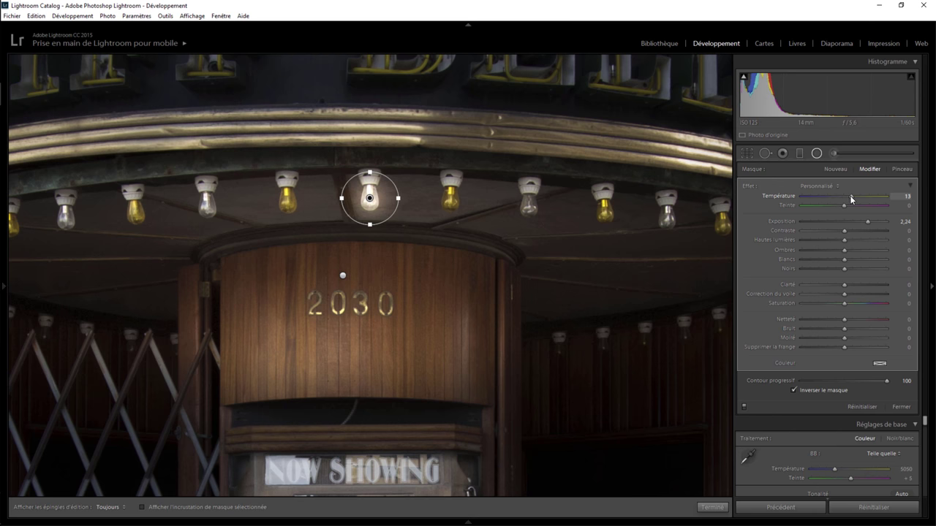
Set the bulb filter's temperature to 20 and duplicate it onto the next three bulbs rightward
click(851, 196)
right_click(370, 199)
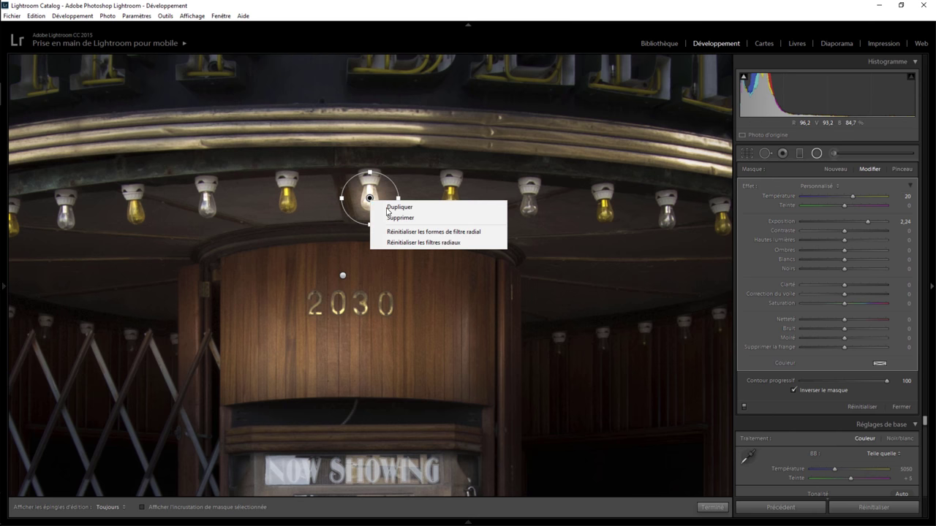
click(387, 205)
drag(431, 203, 452, 203)
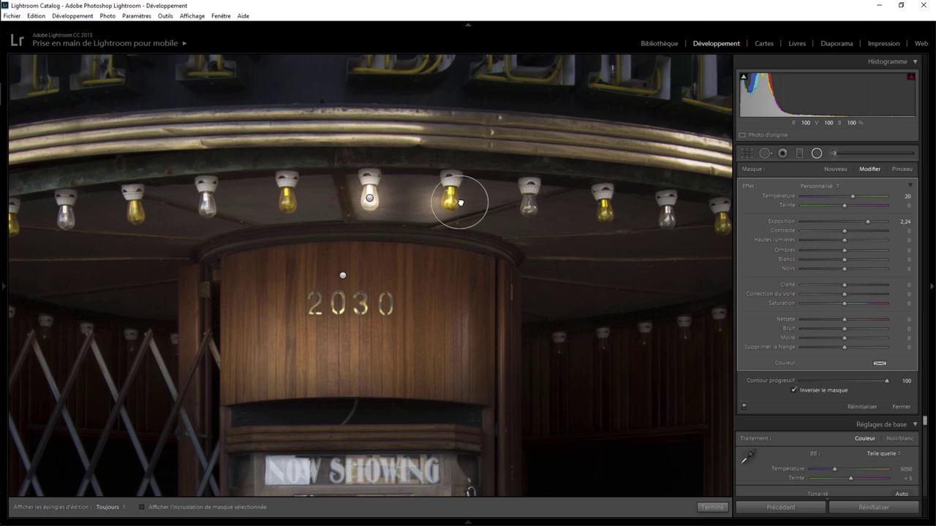
right_click(452, 203)
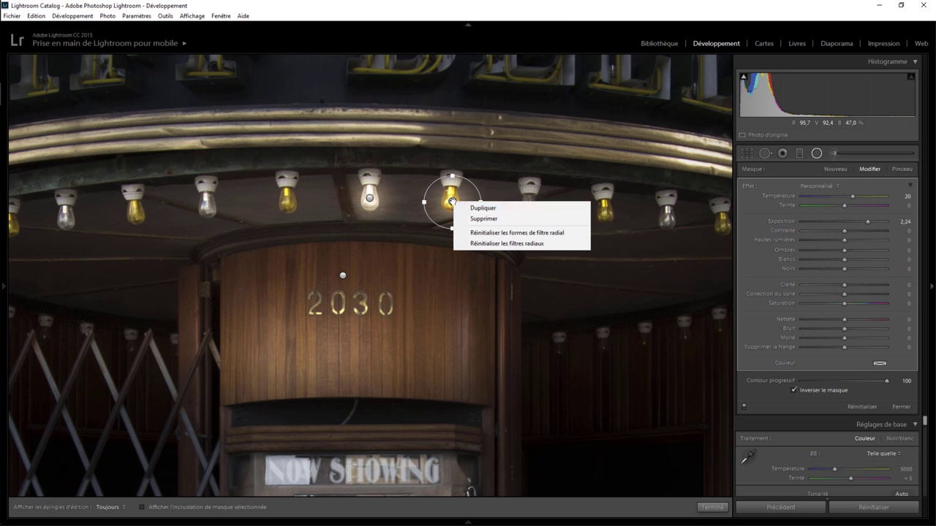
click(475, 209)
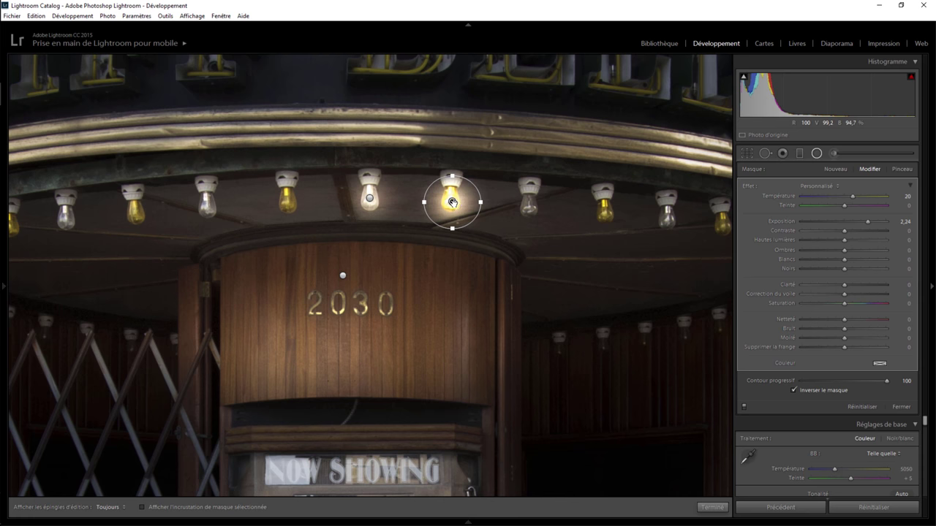
drag(452, 203, 529, 209)
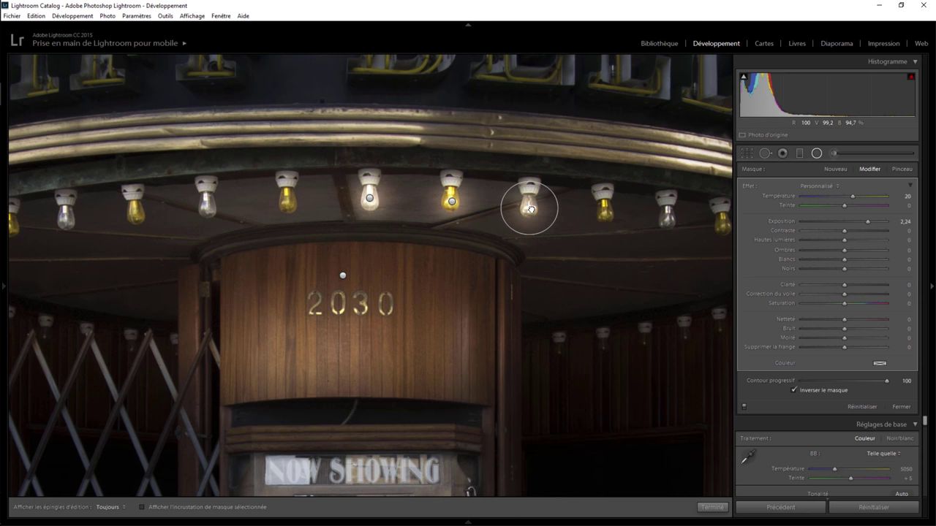
right_click(530, 209)
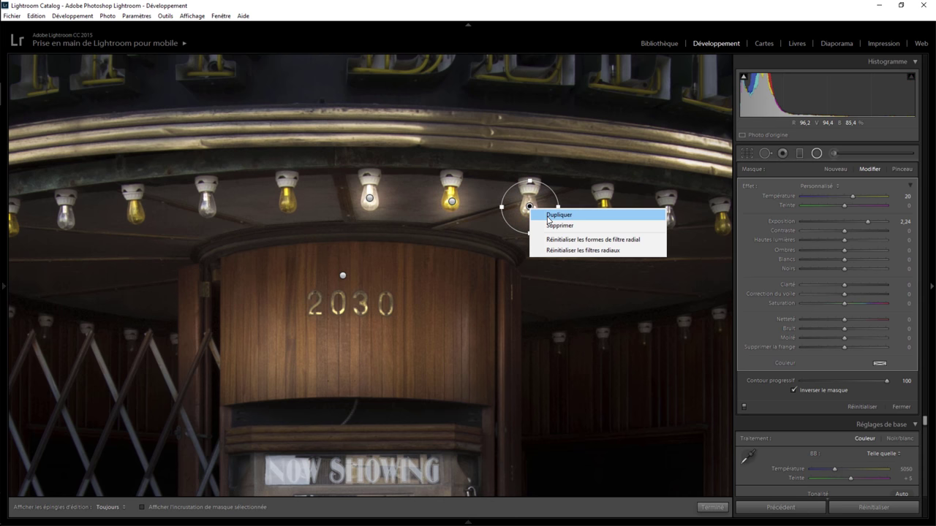
click(557, 215)
drag(529, 207, 604, 216)
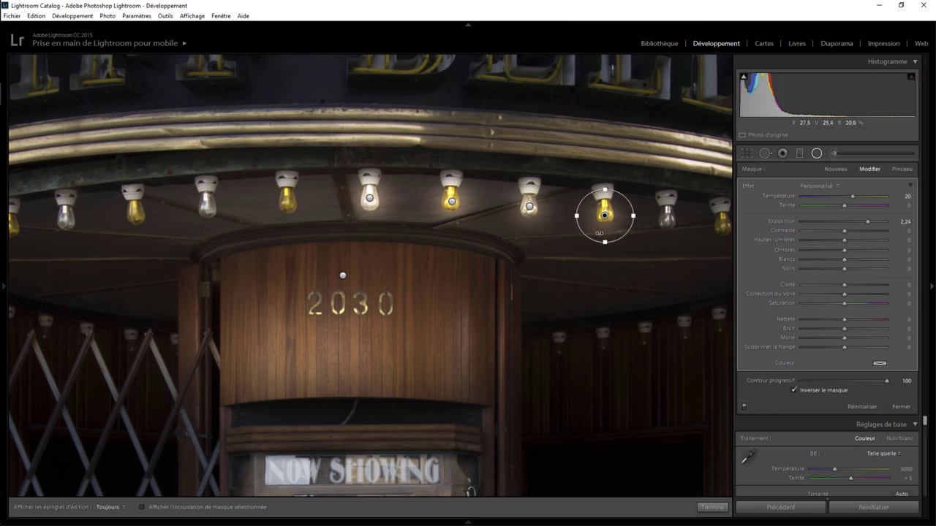
Duplicate the bulb glow filter onto each bulb further right and along the lower marquee
drag(631, 253, 386, 279)
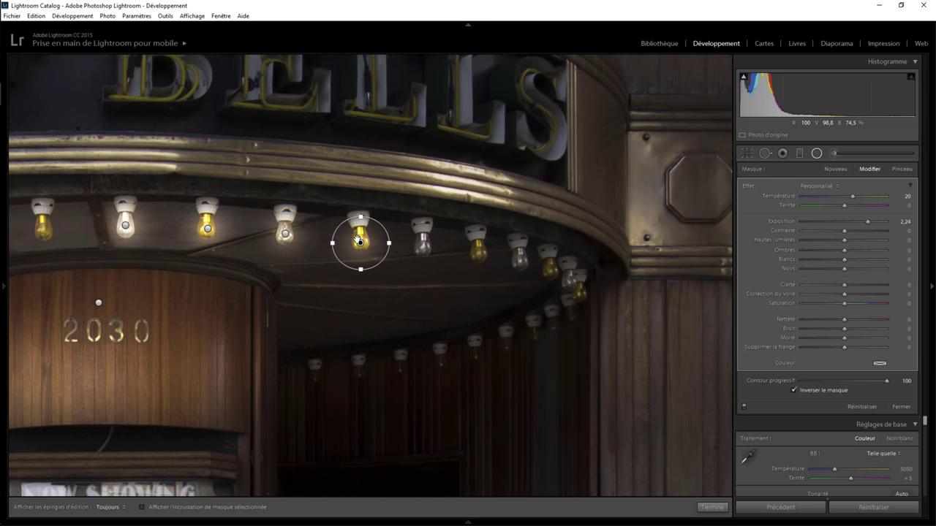
right_click(359, 244)
click(373, 247)
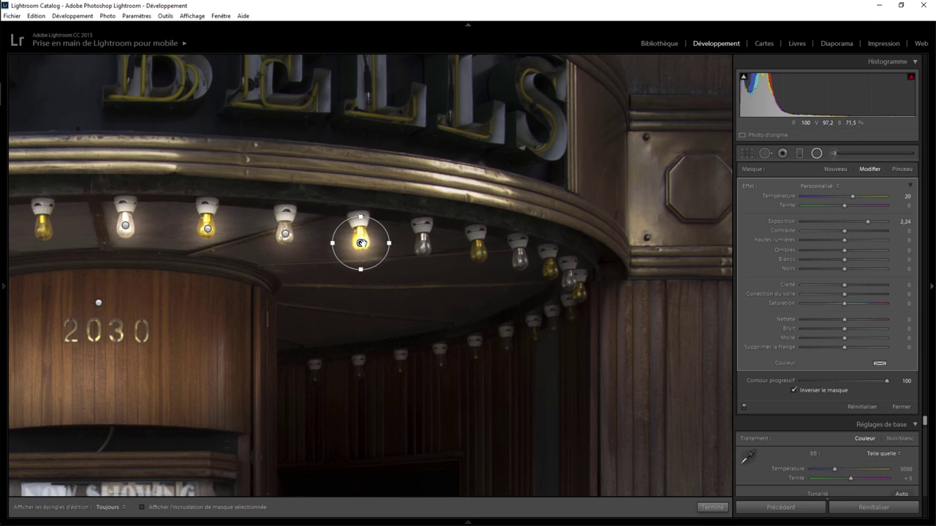
mouse_move(360, 243)
mouse_down()
mouse_move(549, 271)
mouse_move(570, 281)
mouse_move(571, 318)
mouse_move(476, 355)
mouse_move(319, 380)
mouse_up()
right_click(479, 254)
click(497, 254)
right_click(550, 271)
click(568, 277)
right_click(570, 281)
click(586, 287)
right_click(571, 282)
click(587, 288)
right_click(553, 323)
click(570, 330)
right_click(536, 335)
click(563, 342)
right_click(507, 343)
click(523, 351)
right_click(475, 355)
click(491, 362)
right_click(442, 363)
click(458, 368)
right_click(401, 368)
click(417, 375)
right_click(357, 371)
click(373, 378)
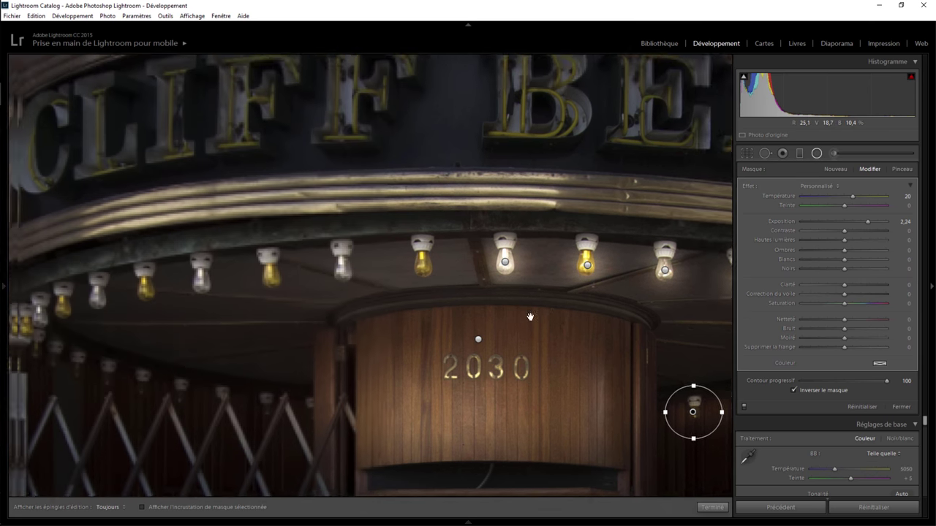
Duplicate the bulb glow filter onto each remaining bulb along the left side of the marquee
right_click(539, 247)
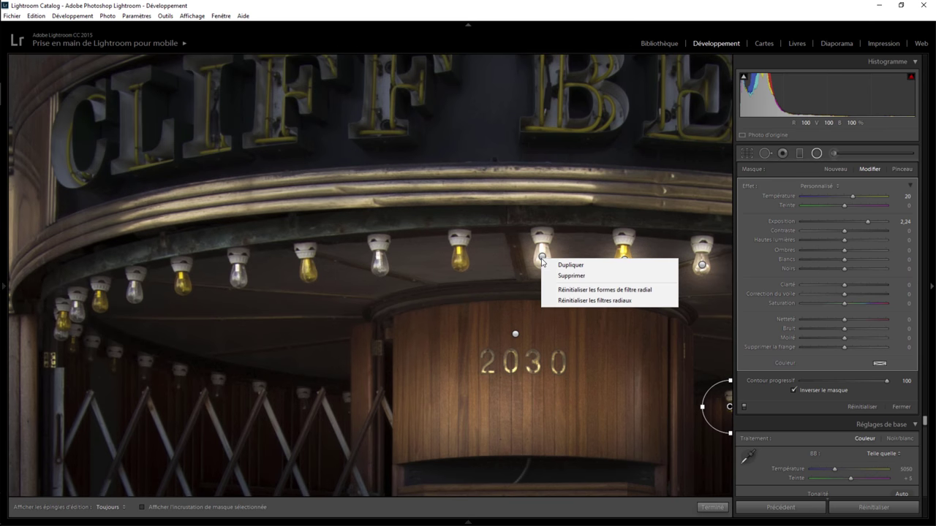
click(555, 252)
mouse_move(539, 246)
mouse_down()
mouse_move(541, 257)
mouse_move(183, 284)
mouse_move(100, 303)
mouse_move(61, 336)
mouse_up()
right_click(460, 261)
click(476, 266)
right_click(380, 266)
click(409, 273)
right_click(307, 273)
click(323, 279)
right_click(239, 280)
click(255, 286)
right_click(183, 285)
click(199, 291)
right_click(133, 296)
click(149, 302)
right_click(100, 303)
click(117, 308)
right_click(77, 317)
click(93, 322)
Exit the radial filters, compare the marquee bulbs at 1:1 with the fit view, and open the Adjustment Brush
key(shift+m)
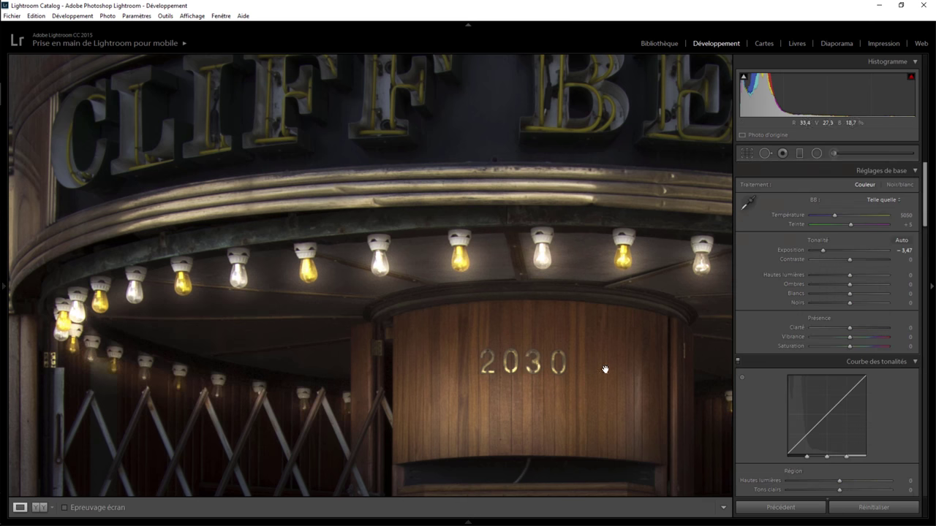
click(483, 287)
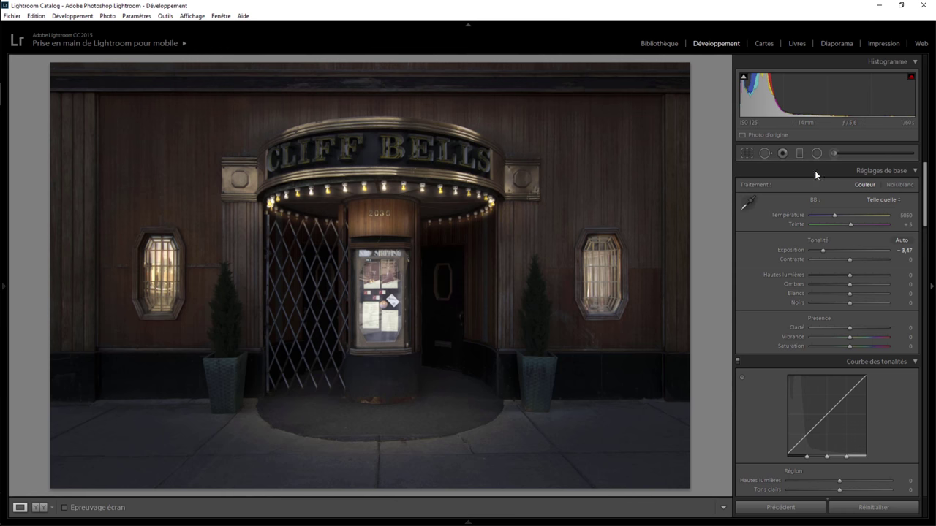
click(402, 182)
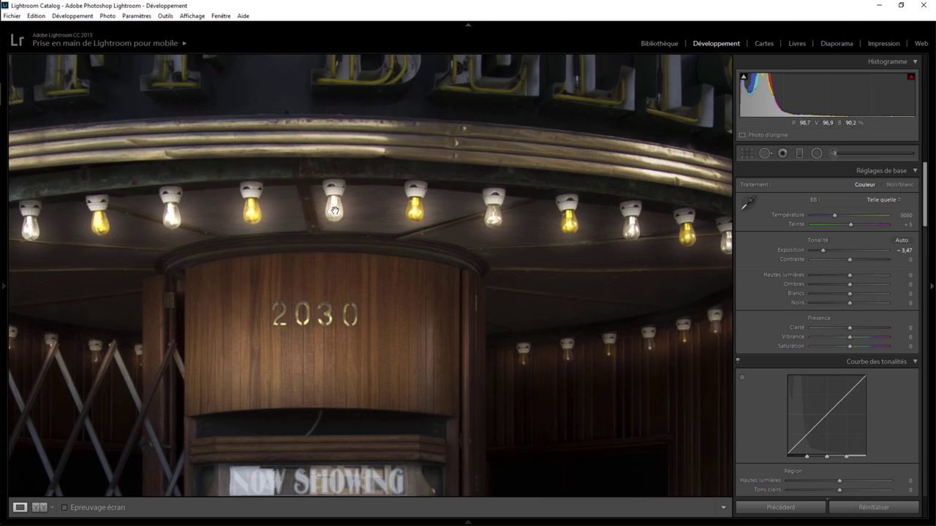
click(369, 193)
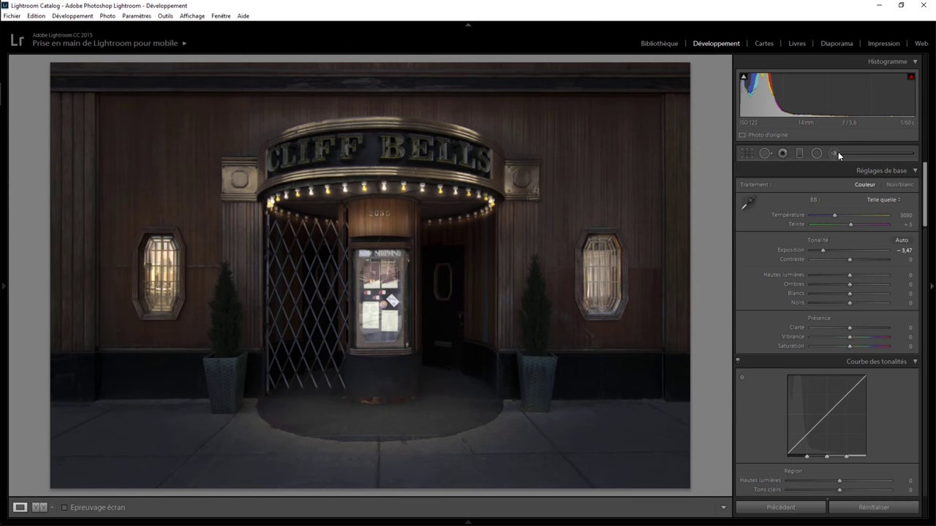
click(835, 153)
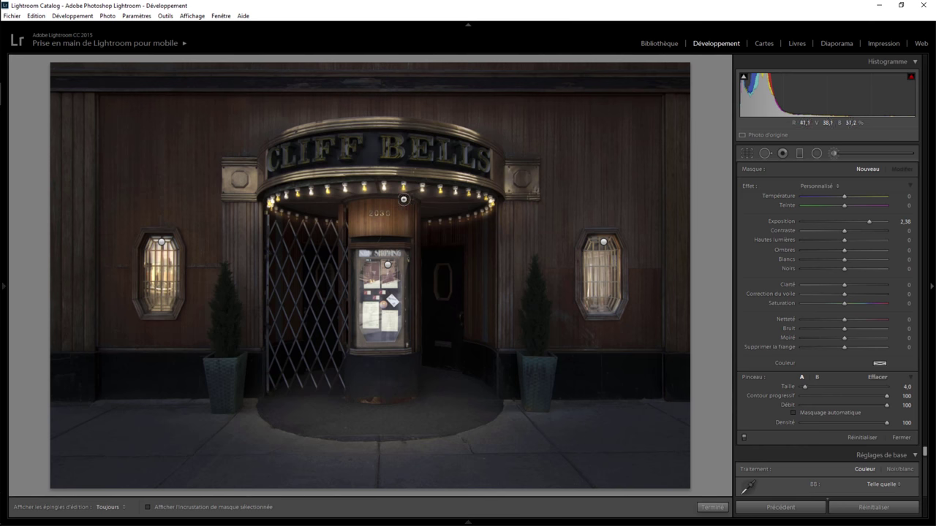
Start a new brush adjustment on the zoomed marquee with exposure set to 1,32
click(712, 508)
key(z)
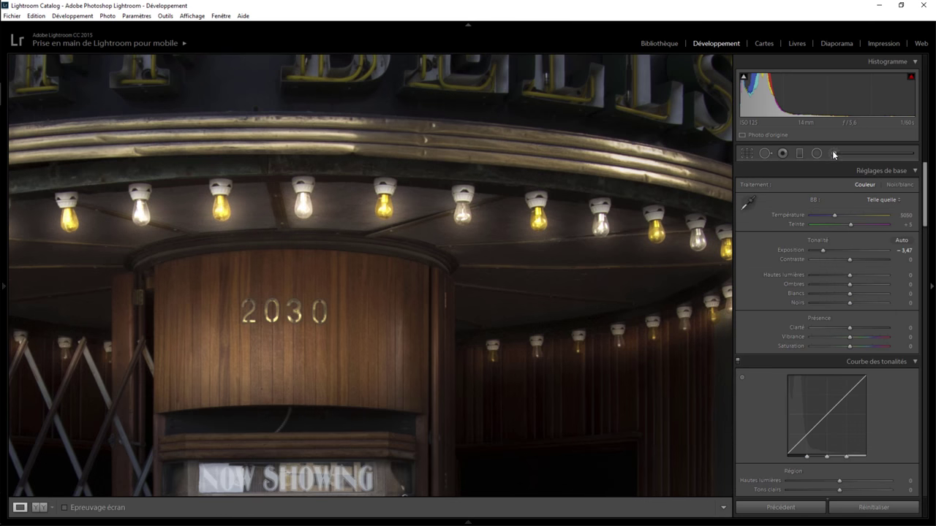
click(834, 153)
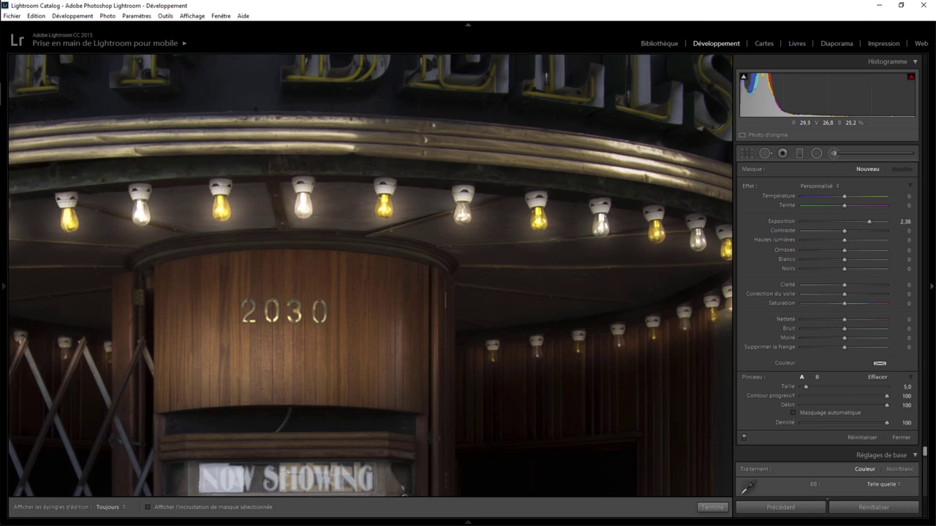
scroll(562, 203, up, 2)
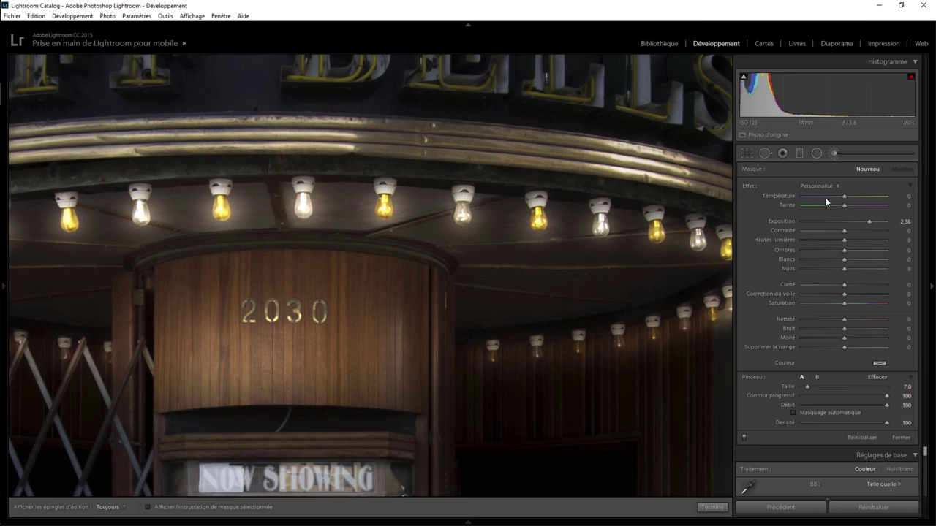
double_click(868, 221)
click(859, 223)
key(h)
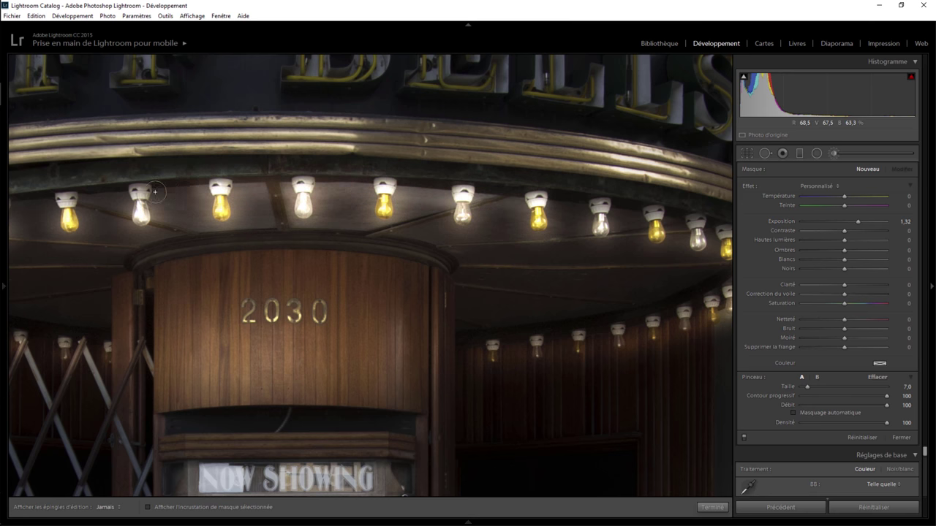
key(h)
click(541, 202)
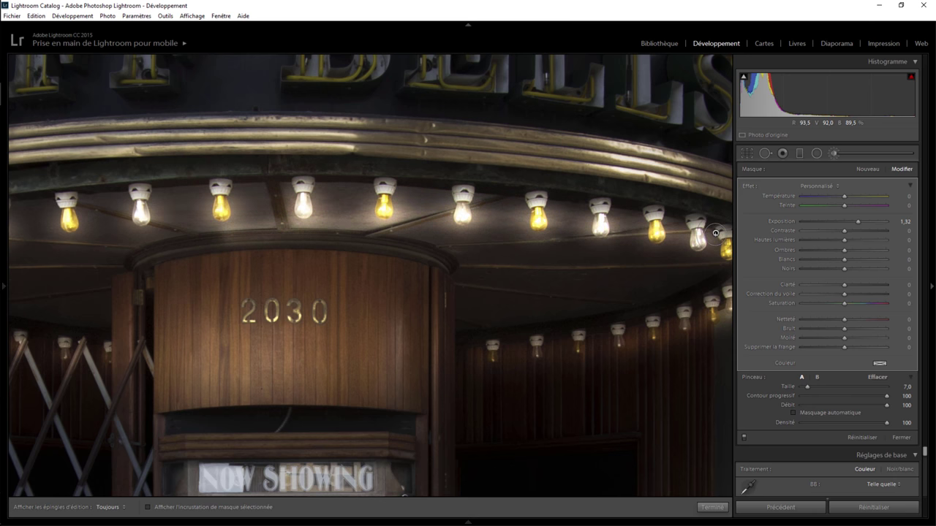
key(ctrl+z)
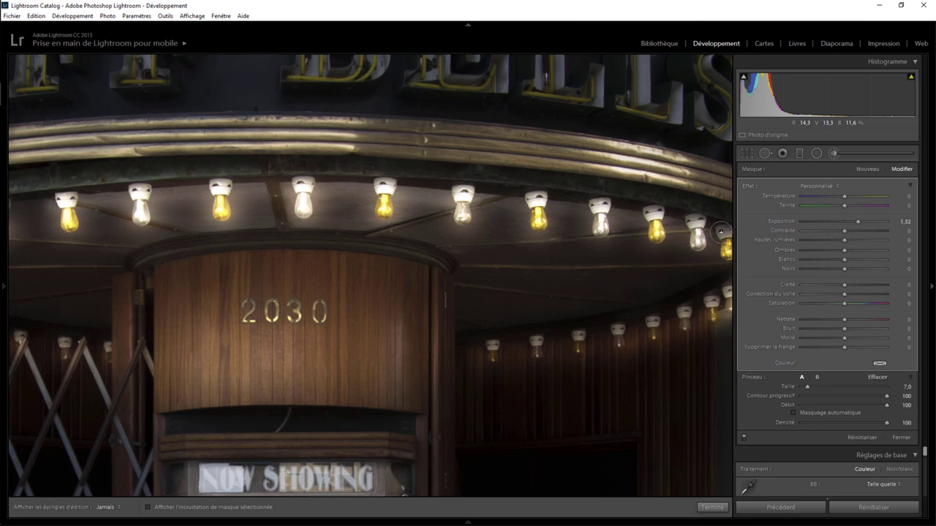
Paint over the bulbs along the canopy curve and left pillar, then finish the brush
drag(659, 264, 427, 225)
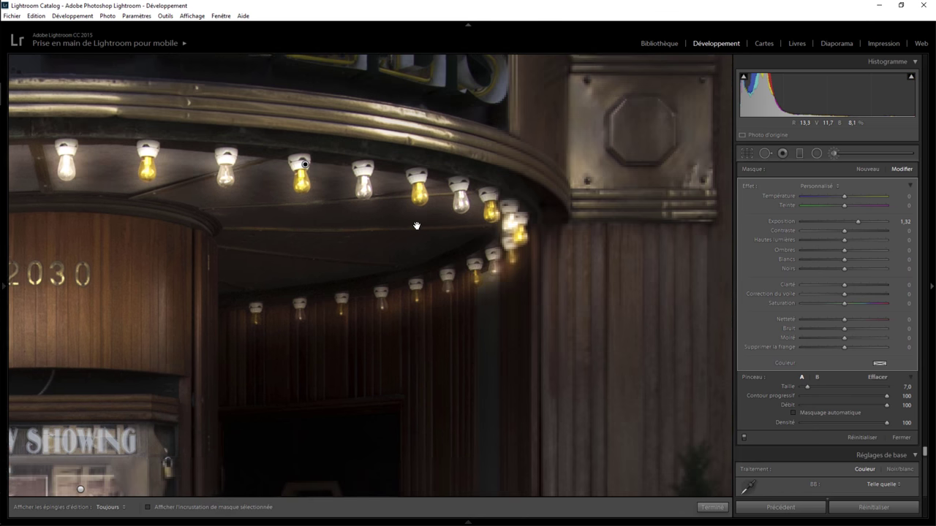
key(h)
drag(506, 206, 251, 304)
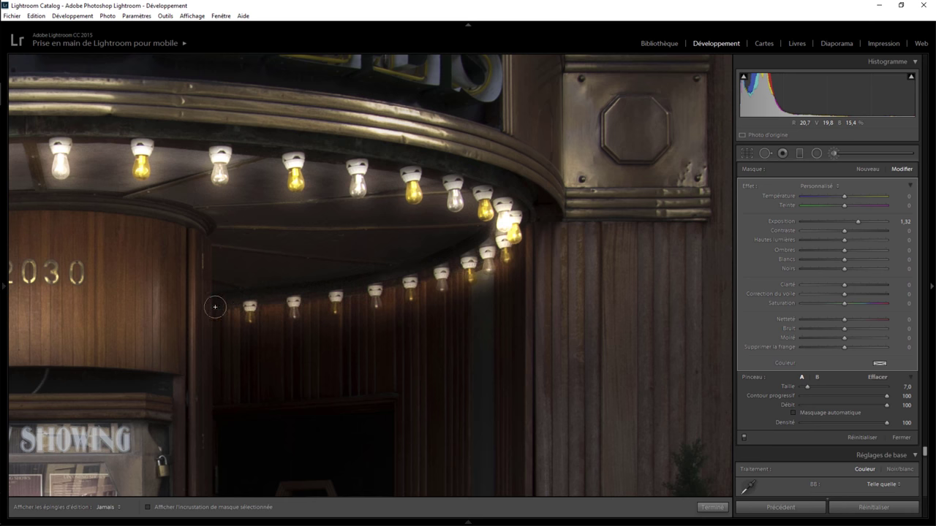
key(h)
drag(43, 192, 574, 232)
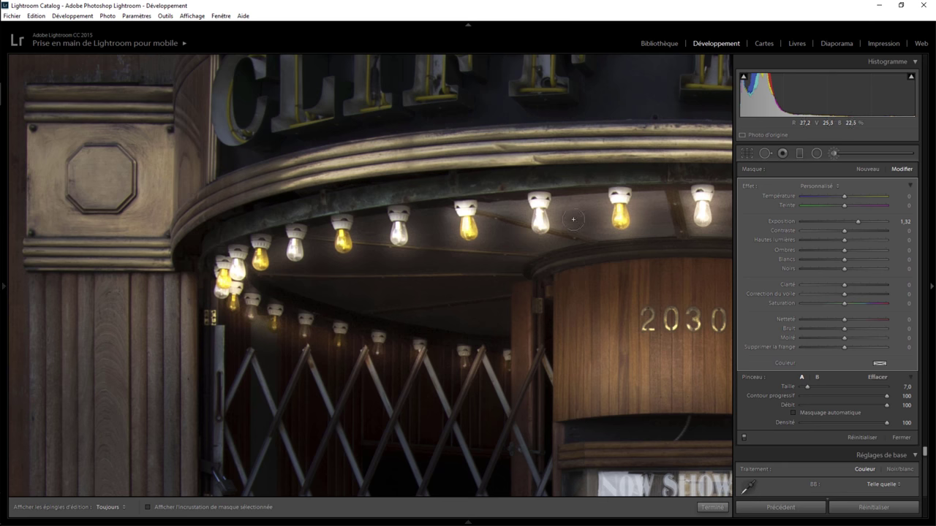
key(h)
mouse_move(583, 199)
mouse_down()
mouse_move(238, 252)
mouse_move(505, 353)
mouse_up()
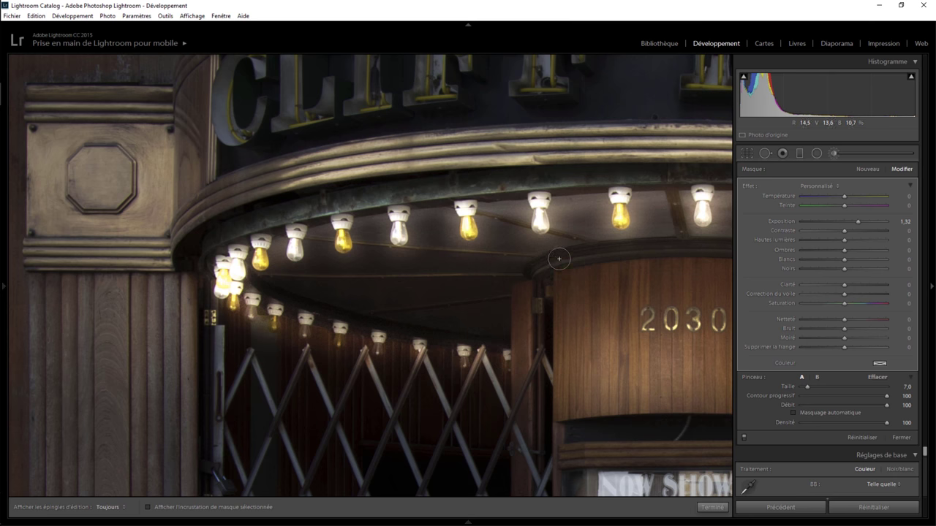
click(712, 507)
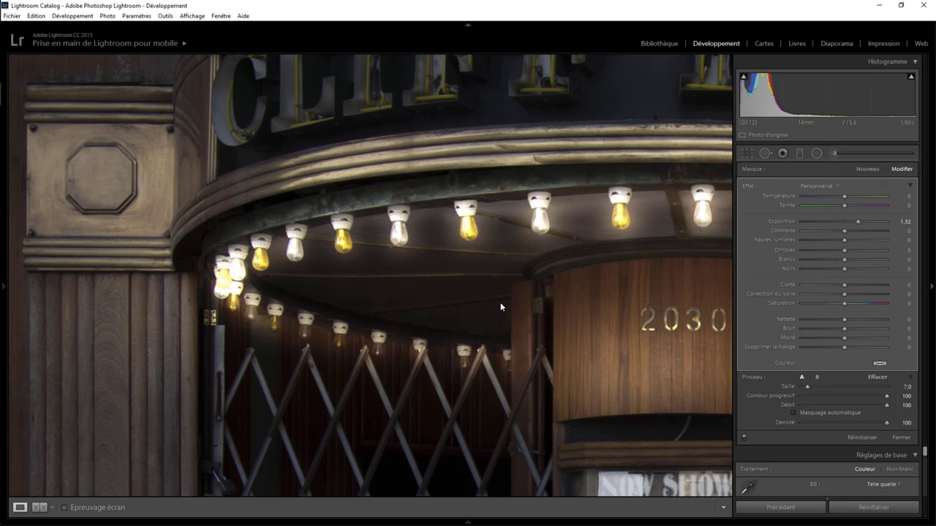
Zoom in on the CLIFF sign letters and start a new brush mask at exposure 1,32
click(463, 311)
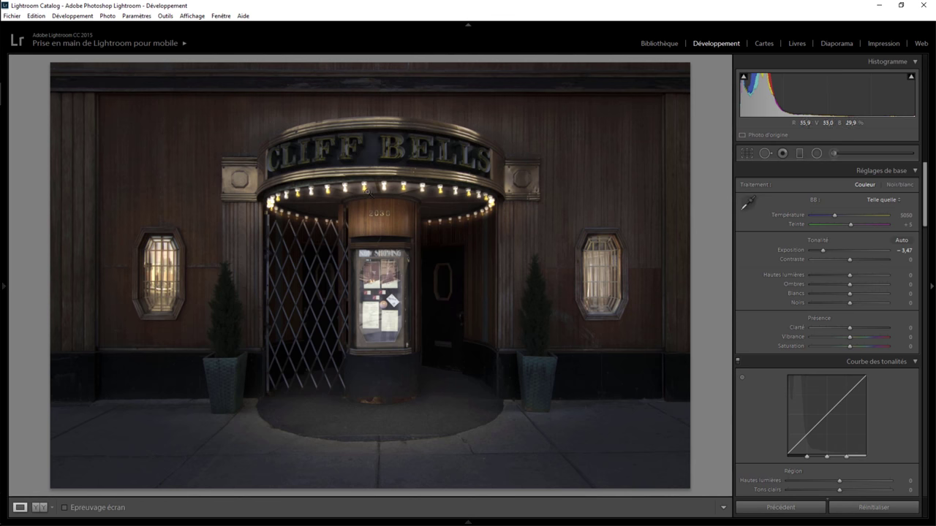
click(293, 155)
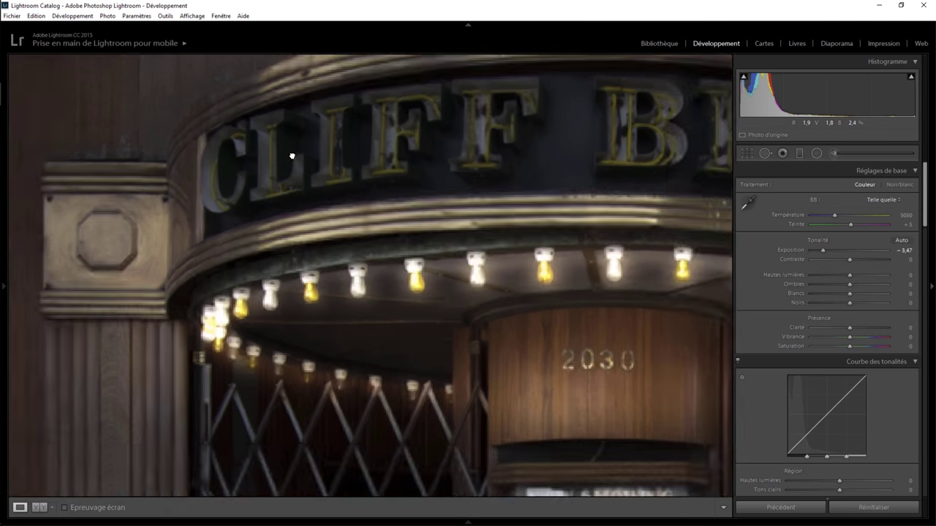
drag(293, 153, 372, 260)
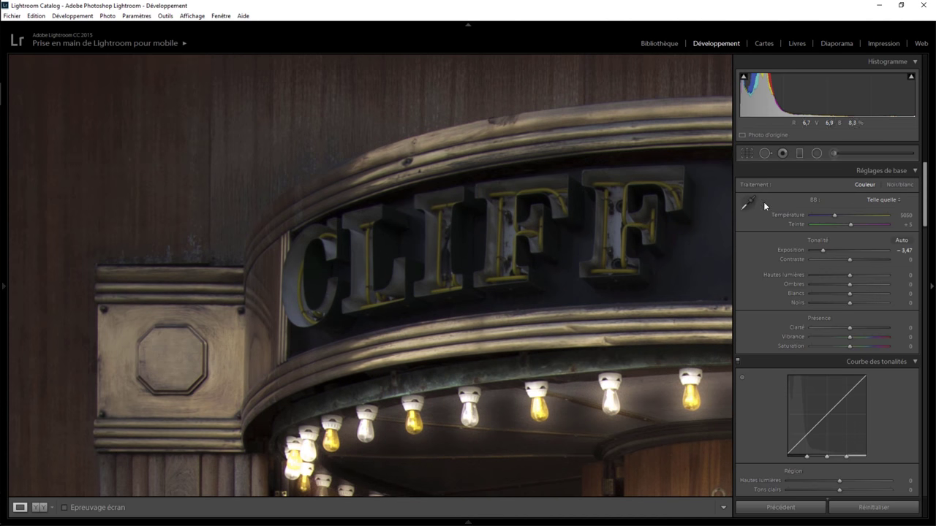
click(835, 153)
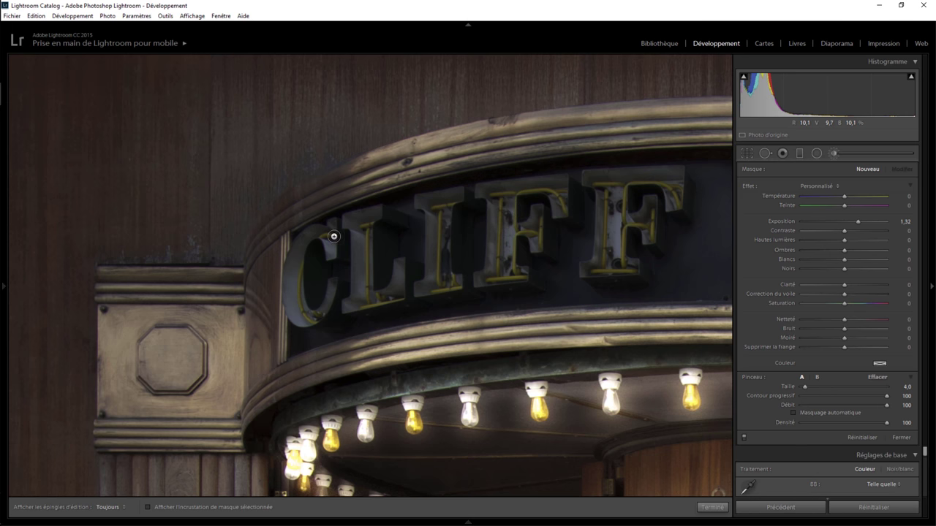
Paint the C's neon tube and raise the brush exposure to 2,24
key(h)
mouse_move(334, 236)
mouse_down()
mouse_move(300, 264)
mouse_move(316, 323)
mouse_up()
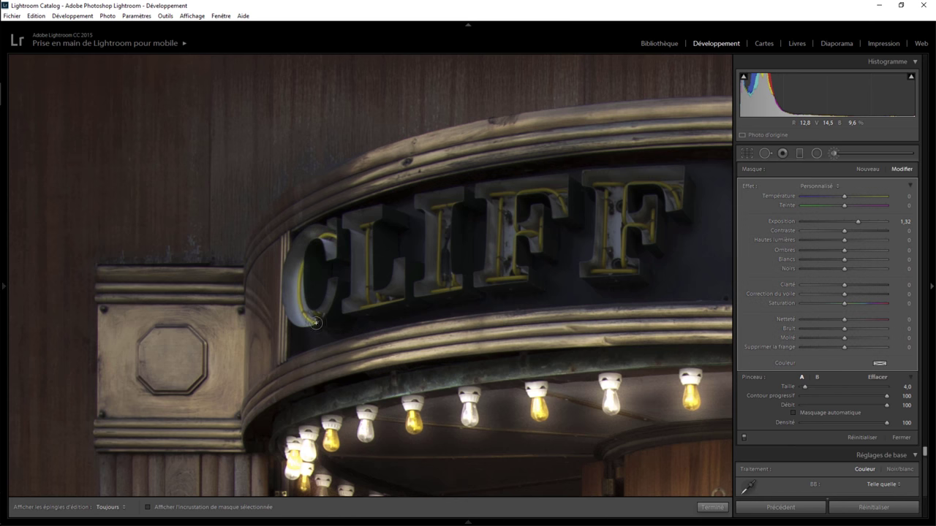
key(Delete)
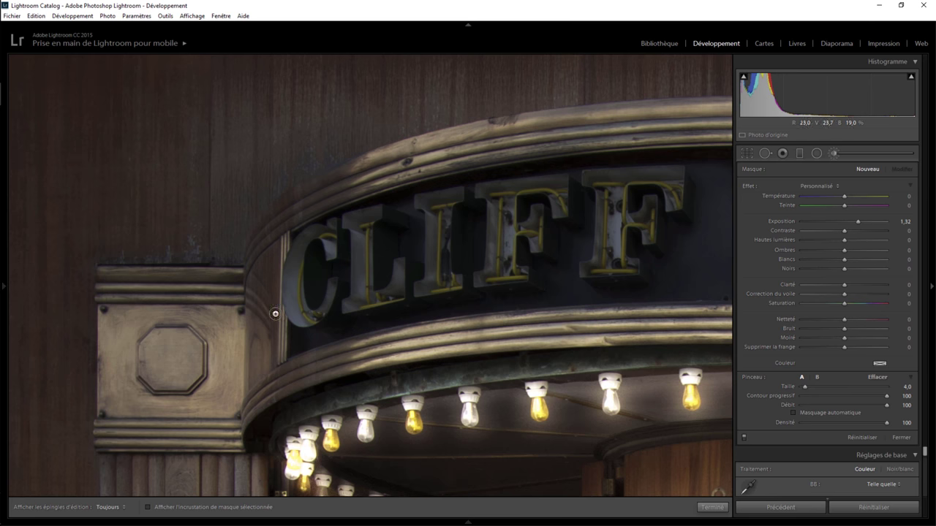
mouse_move(328, 248)
mouse_down()
mouse_move(329, 239)
mouse_move(298, 293)
mouse_move(314, 318)
mouse_up()
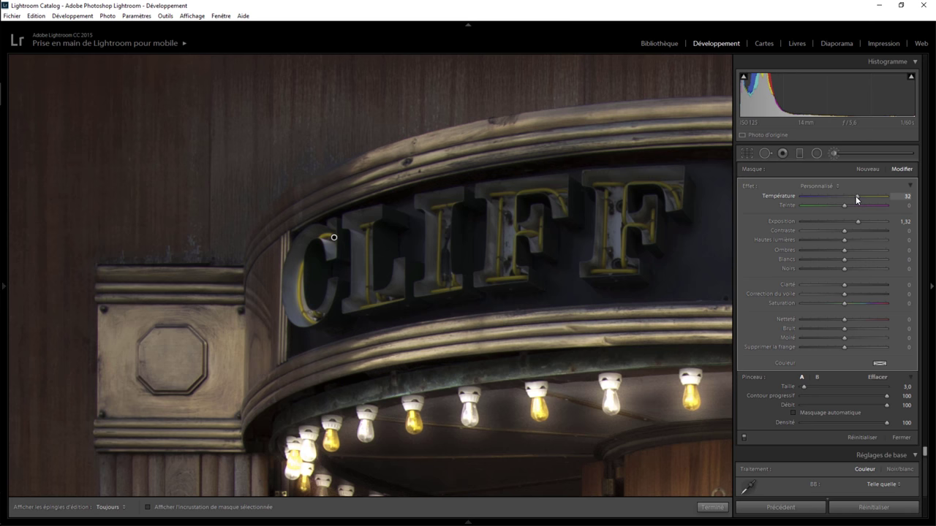
drag(856, 196, 869, 221)
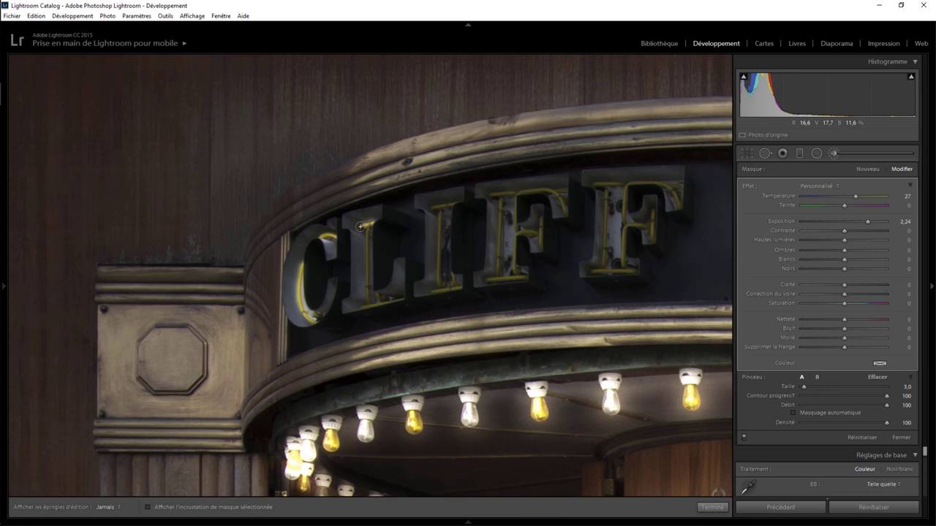
key(h)
Paint the neon tubes of the L, I and both Fs in CLIFF
mouse_move(367, 230)
mouse_down()
mouse_move(367, 300)
mouse_move(399, 304)
mouse_up()
key(h)
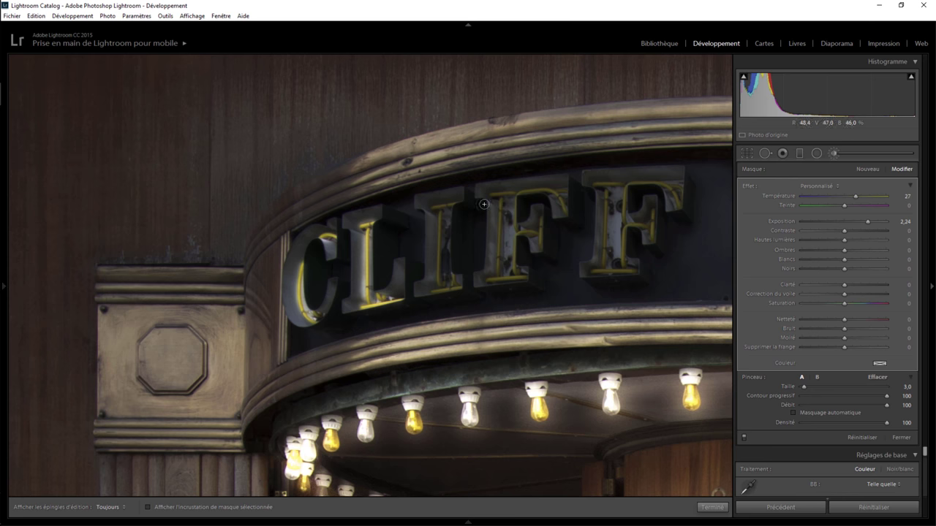
drag(440, 212, 458, 284)
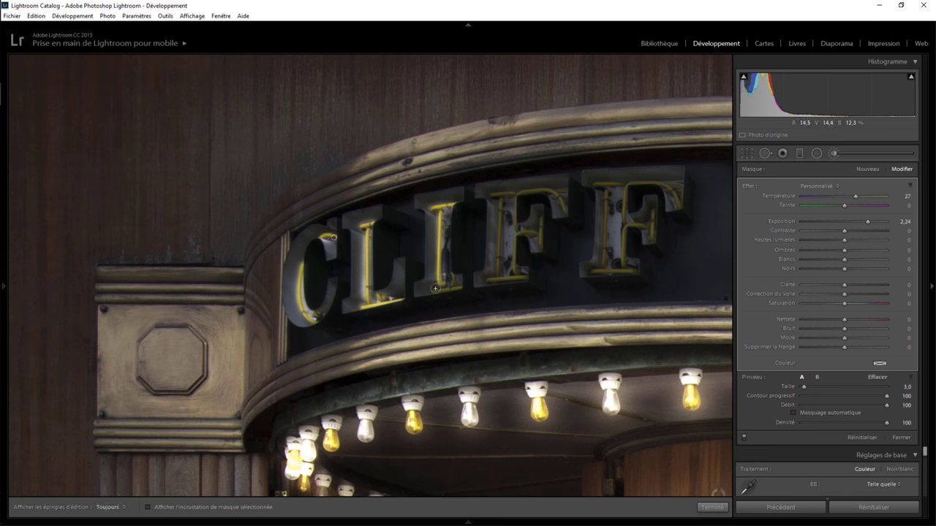
mouse_move(569, 210)
mouse_down()
mouse_move(499, 217)
mouse_move(504, 276)
mouse_up()
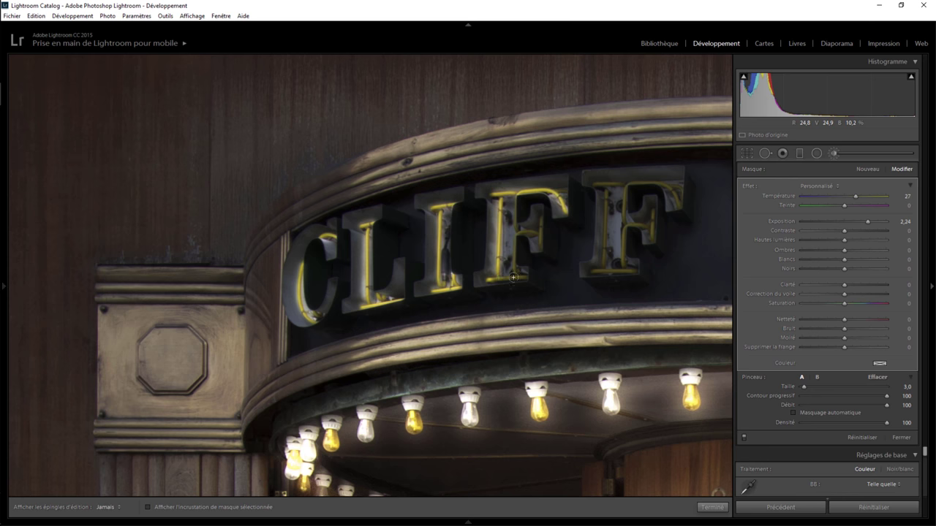
key(h)
drag(677, 201, 603, 268)
key(h)
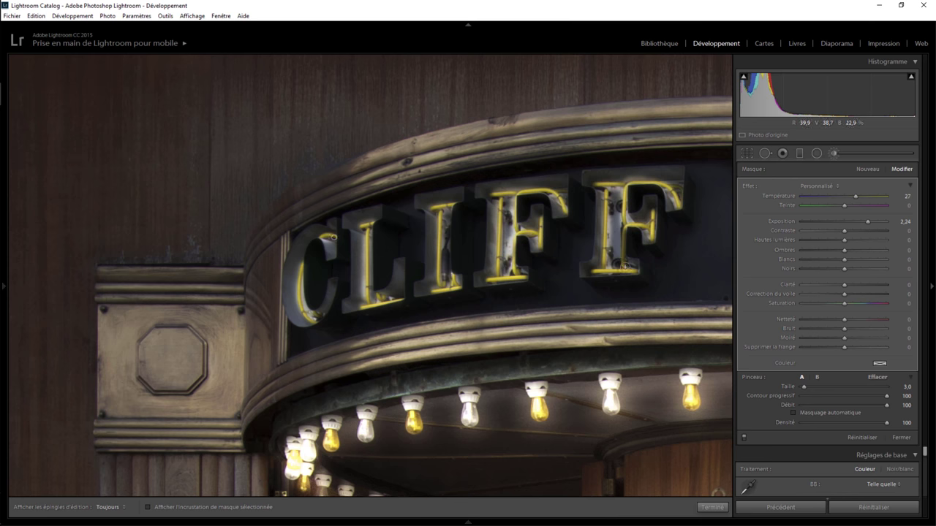
key(h)
Paint the B, E, both Ls and S neon tubes of BELLS
mouse_move(602, 269)
mouse_down()
mouse_move(680, 184)
mouse_move(314, 209)
mouse_up()
drag(405, 212, 425, 303)
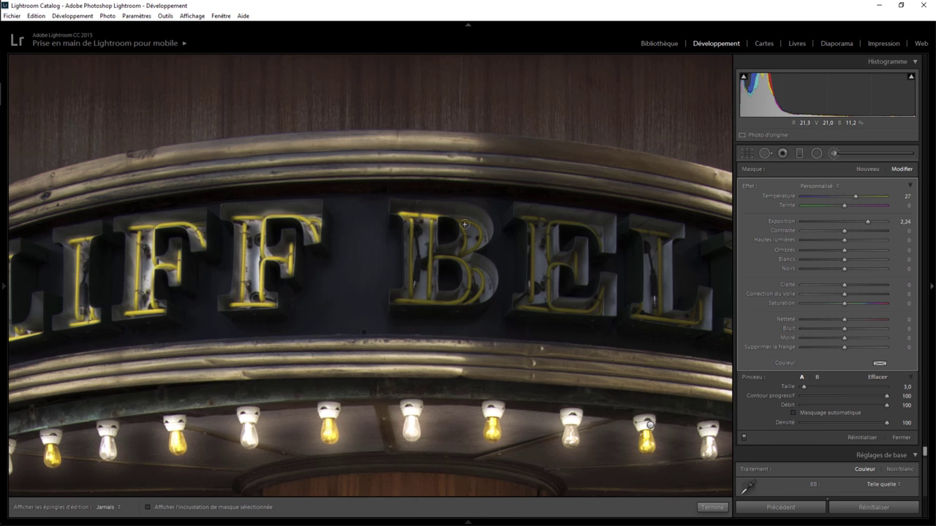
key(h)
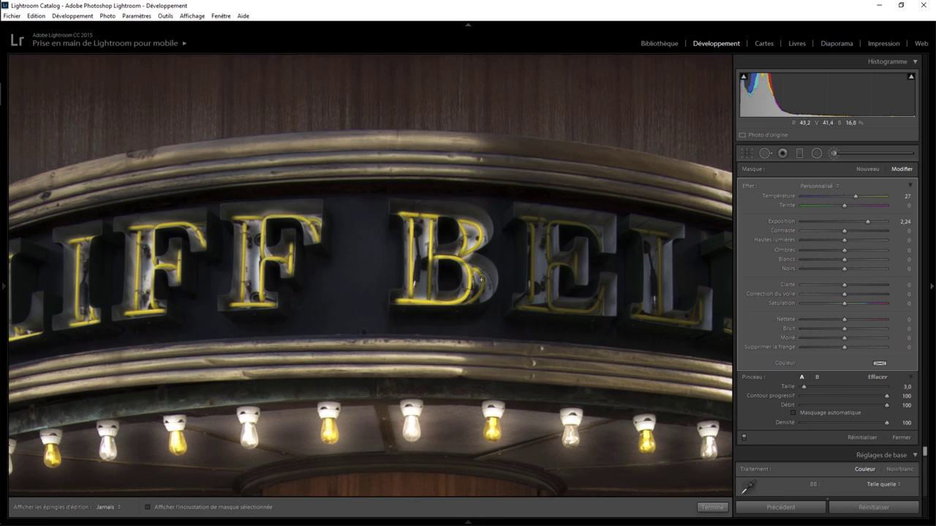
drag(583, 269, 368, 265)
mouse_move(352, 218)
mouse_down()
mouse_move(369, 270)
mouse_move(406, 296)
mouse_move(321, 292)
mouse_move(343, 225)
mouse_up()
mouse_move(432, 221)
mouse_down()
mouse_move(456, 233)
mouse_move(455, 311)
mouse_move(501, 300)
mouse_up()
mouse_move(537, 237)
mouse_down()
mouse_move(538, 323)
mouse_move(581, 325)
mouse_up()
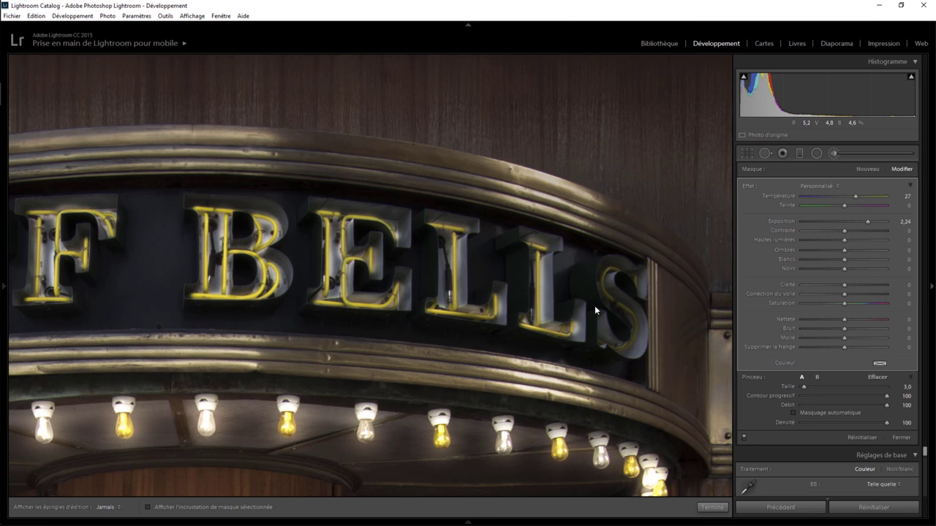
mouse_move(640, 274)
mouse_down()
mouse_move(617, 301)
mouse_move(633, 333)
mouse_move(610, 340)
mouse_up()
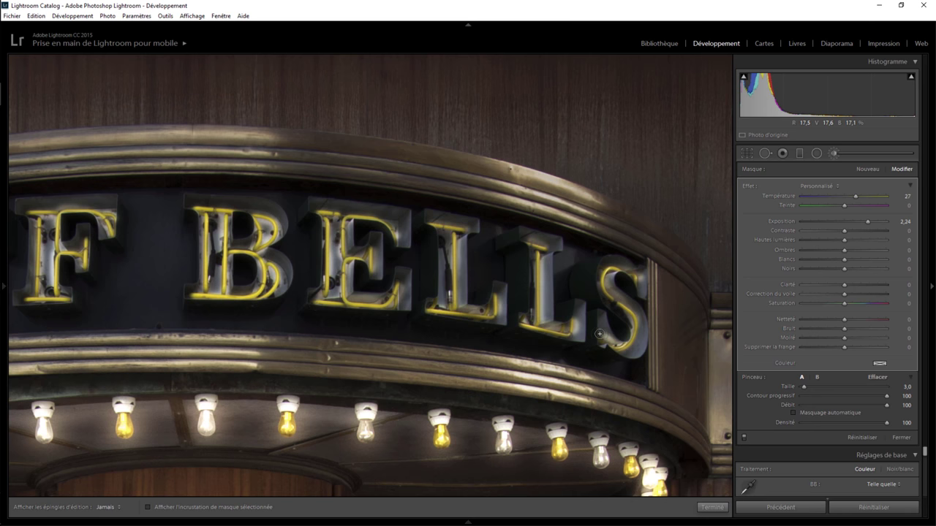
key(h)
click(861, 168)
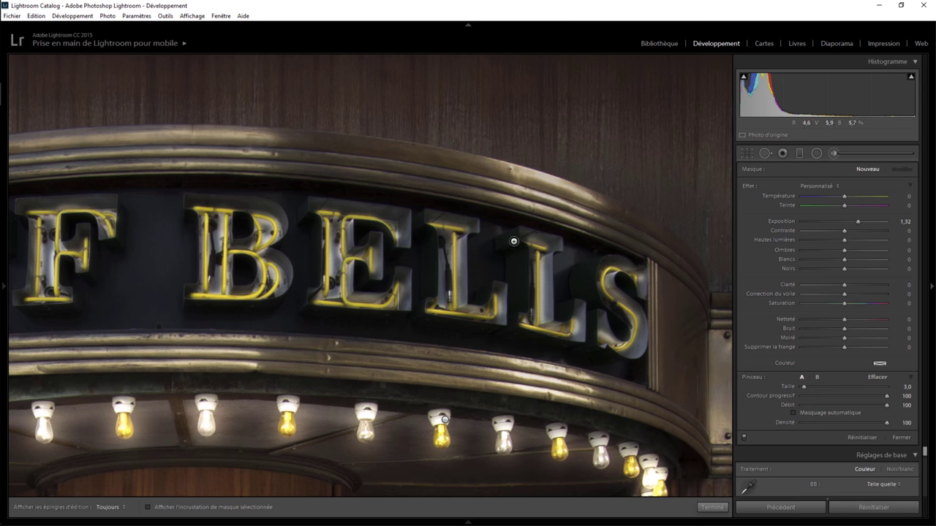
Set the brush to size 6 and feather 65, then paint glow over the L, S and L of BELLS
key(bracketright)
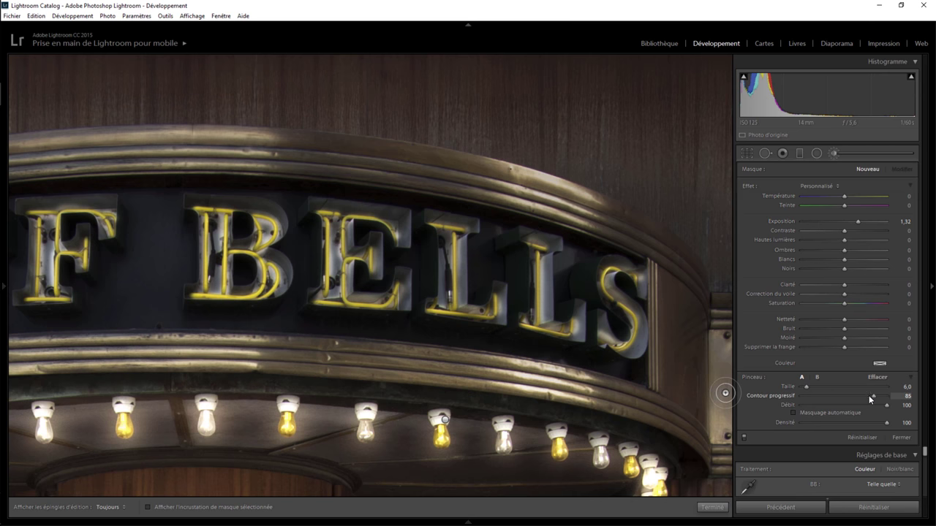
drag(855, 396, 859, 396)
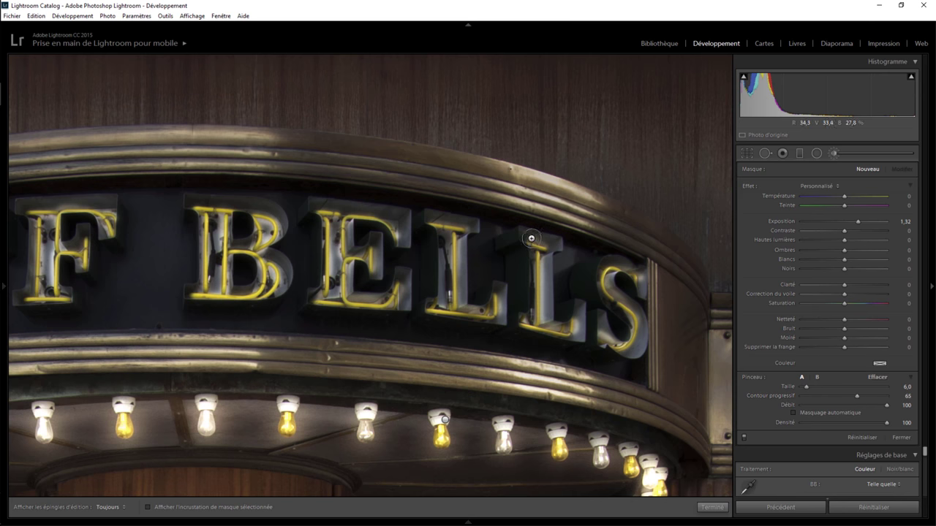
key(h)
mouse_move(544, 243)
mouse_down()
mouse_move(556, 326)
mouse_move(579, 314)
mouse_up()
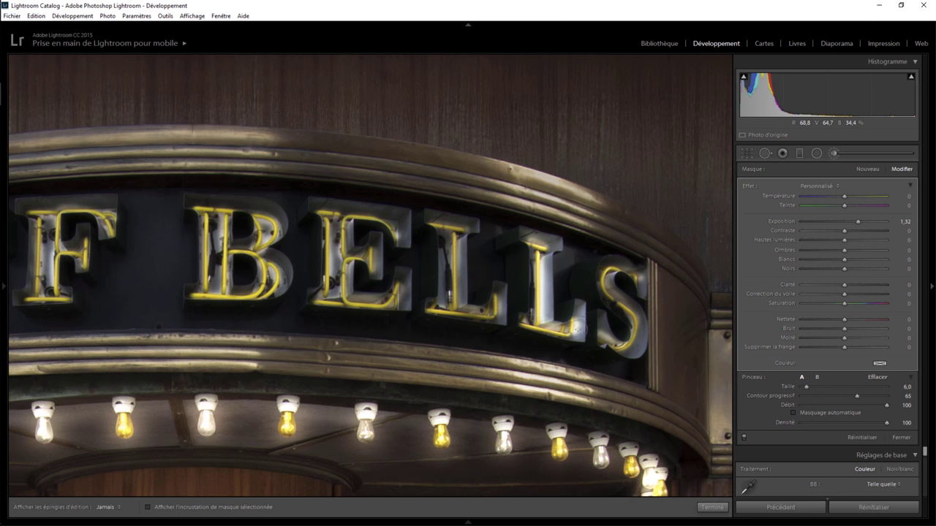
mouse_move(642, 282)
mouse_down()
mouse_move(635, 326)
mouse_move(595, 340)
mouse_up()
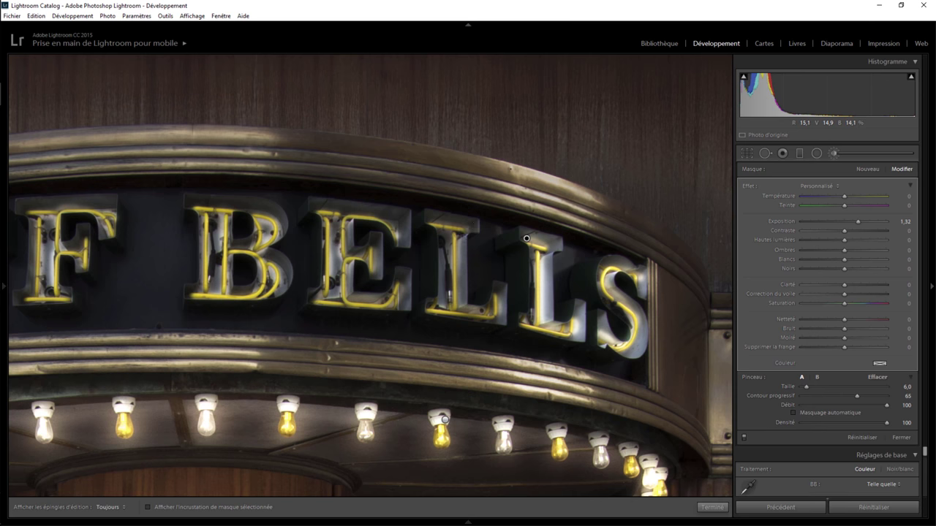
key(h)
mouse_move(446, 221)
mouse_down()
mouse_move(447, 300)
mouse_move(496, 305)
mouse_up()
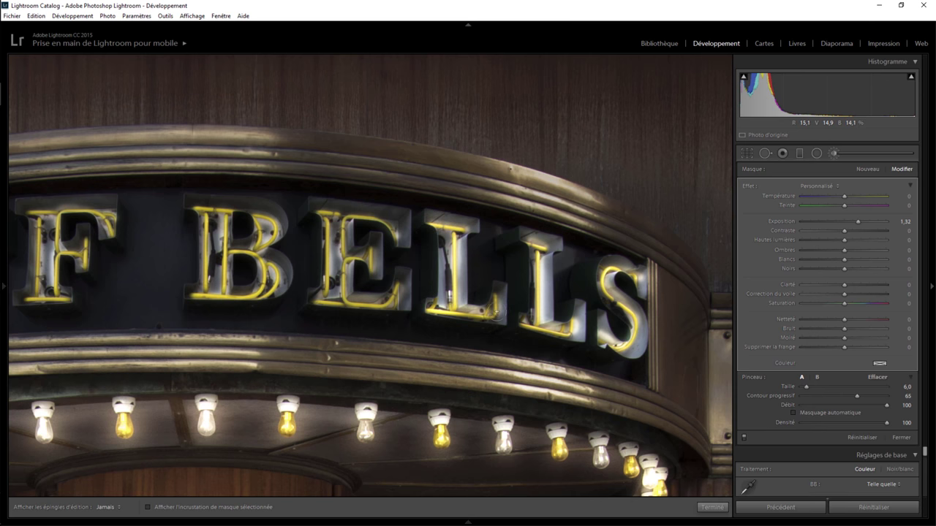
Warm the sign glow to Temperature 41 and paint it onto the E and B of BELLS
key(h)
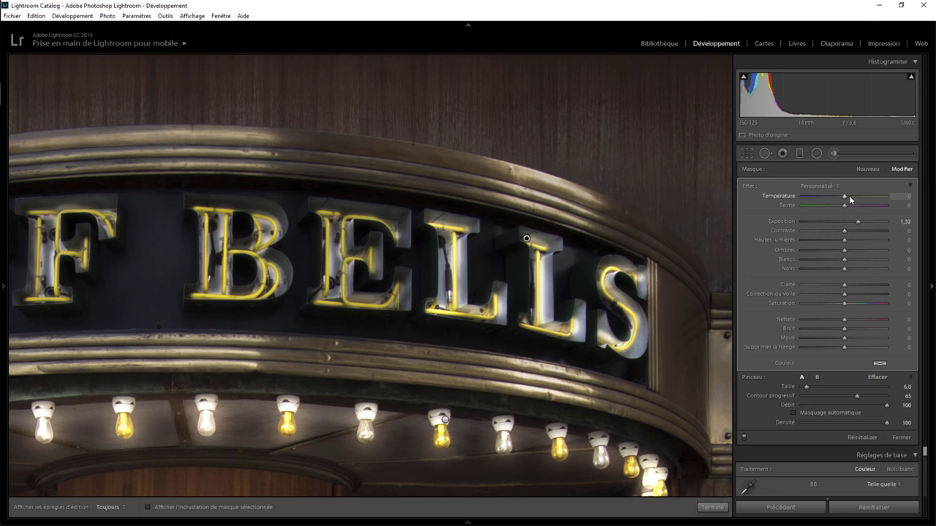
drag(845, 194, 859, 194)
key(h)
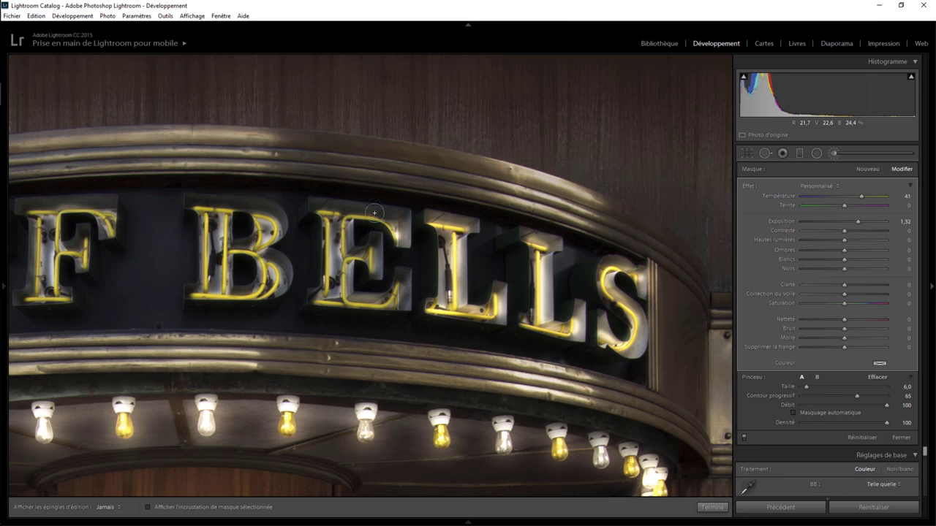
mouse_move(374, 213)
mouse_down()
mouse_move(313, 212)
mouse_move(329, 219)
mouse_move(330, 251)
mouse_move(376, 241)
mouse_move(374, 276)
mouse_move(398, 300)
mouse_move(318, 296)
mouse_up()
key(h)
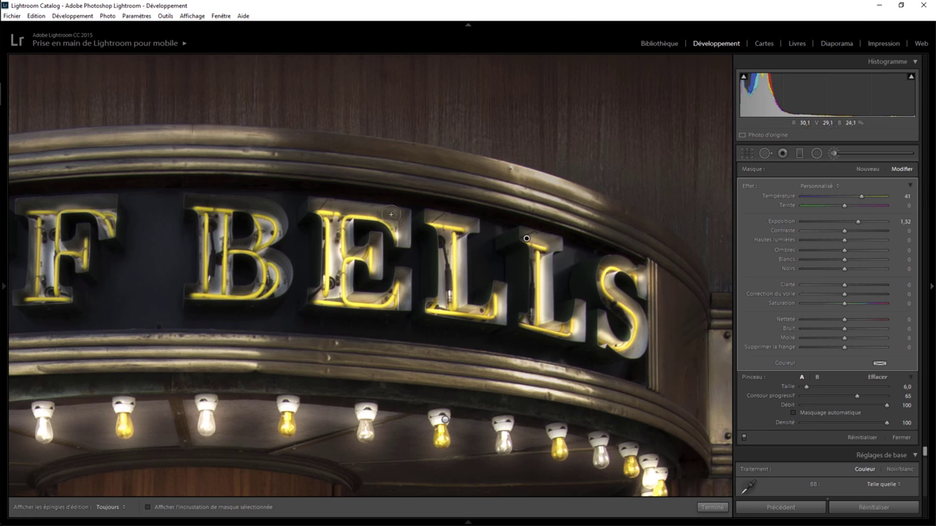
key(h)
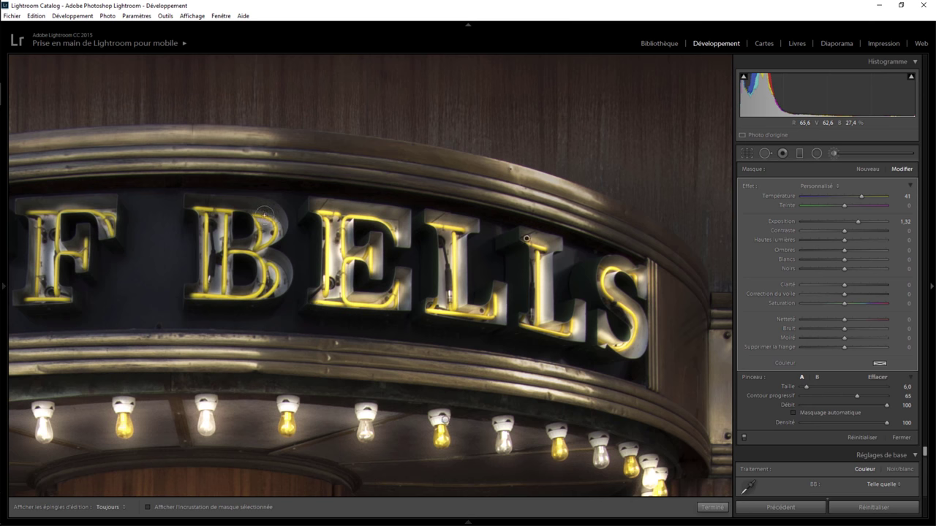
mouse_move(257, 211)
mouse_down()
mouse_move(272, 235)
mouse_move(252, 252)
mouse_move(220, 248)
mouse_move(220, 296)
mouse_move(192, 291)
mouse_up()
key(h)
key(h)
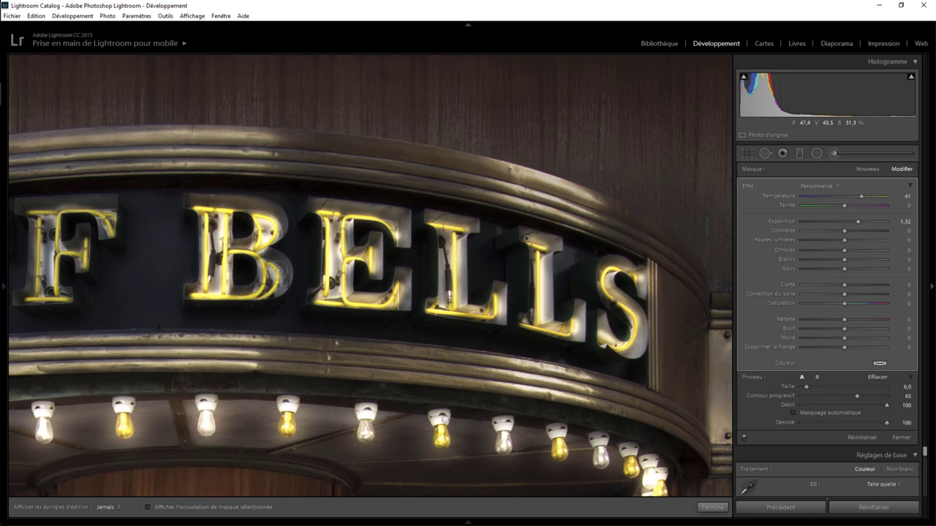
mouse_move(261, 248)
mouse_down()
mouse_move(278, 293)
mouse_move(267, 296)
mouse_move(272, 261)
mouse_up()
key(h)
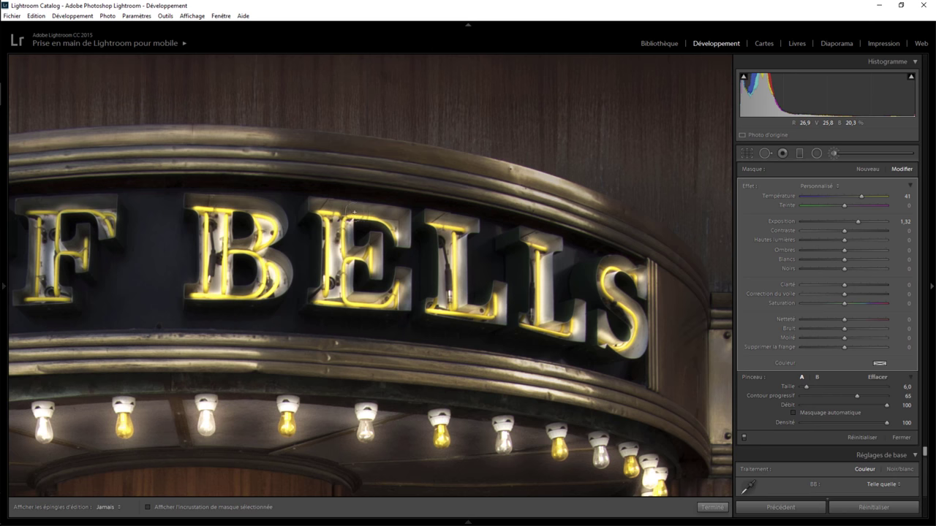
key(h)
drag(402, 256, 500, 265)
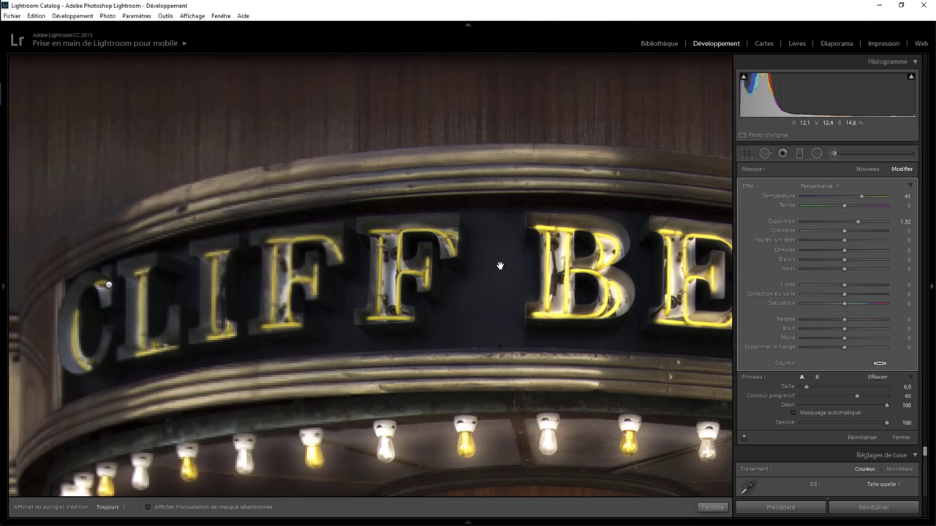
Paint the yellow glow over the F, F, I, L and C of CLIFF
key(h)
mouse_move(447, 247)
mouse_down()
mouse_move(385, 263)
mouse_move(403, 315)
mouse_move(368, 289)
mouse_move(388, 267)
mouse_up()
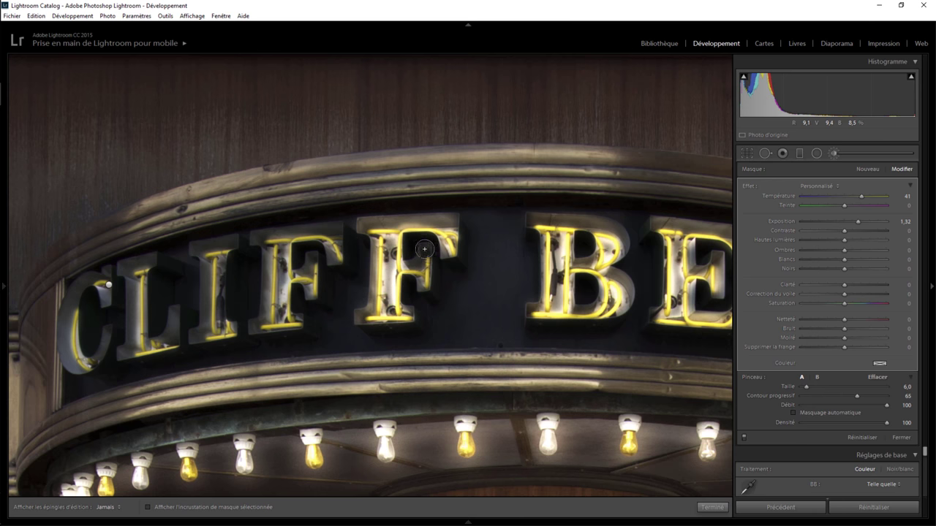
key(h)
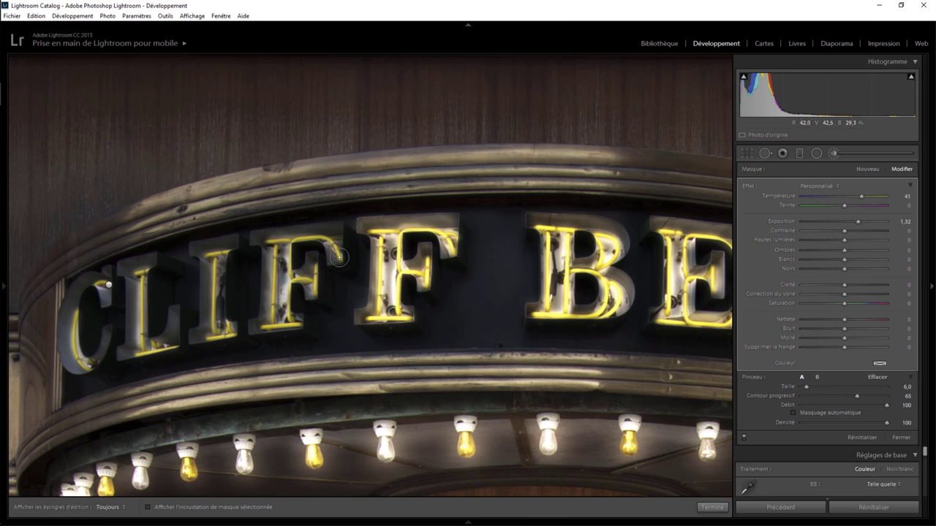
drag(340, 256, 327, 249)
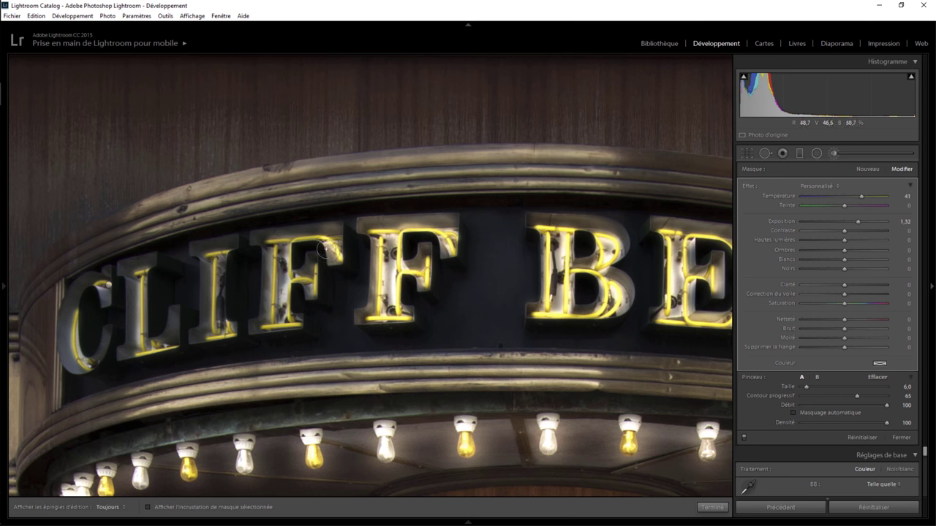
mouse_move(326, 250)
mouse_down()
mouse_move(337, 230)
mouse_move(269, 239)
mouse_move(276, 321)
mouse_move(281, 285)
mouse_move(309, 263)
mouse_move(313, 296)
mouse_move(275, 320)
mouse_move(298, 322)
mouse_move(255, 324)
mouse_up()
key(h)
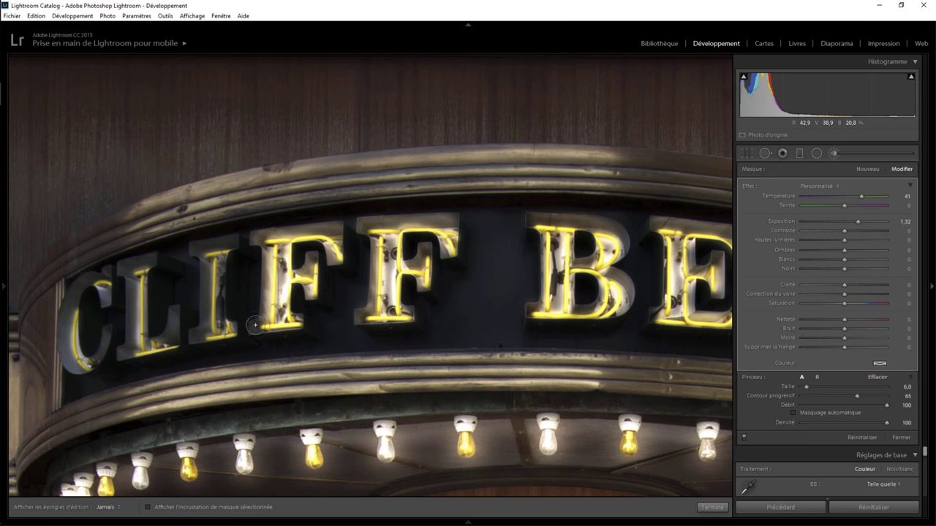
mouse_move(231, 238)
mouse_down()
mouse_move(212, 249)
mouse_move(212, 337)
mouse_move(212, 285)
mouse_move(194, 339)
mouse_move(234, 329)
mouse_up()
mouse_move(147, 272)
mouse_down()
mouse_move(138, 263)
mouse_move(128, 270)
mouse_move(132, 352)
mouse_move(172, 342)
mouse_move(175, 313)
mouse_up()
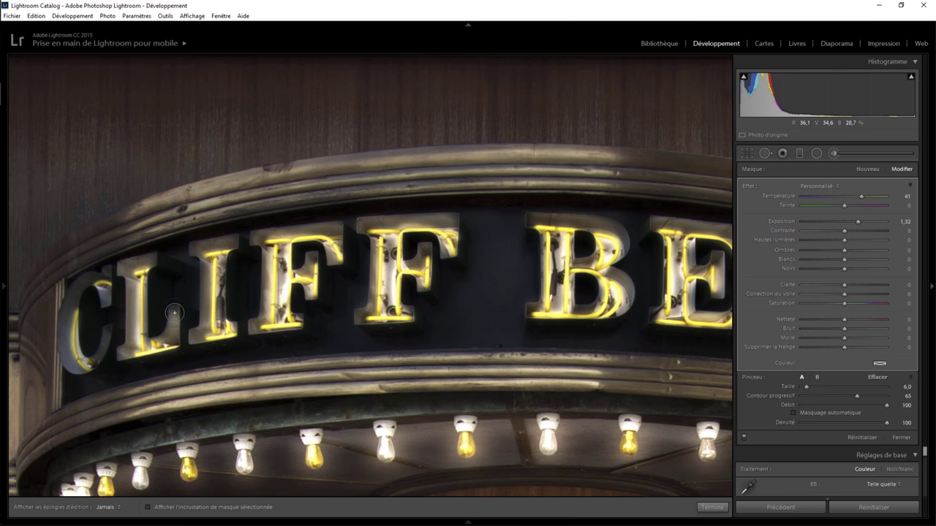
mouse_move(104, 304)
mouse_down()
mouse_move(107, 283)
mouse_move(88, 281)
mouse_move(66, 349)
mouse_move(77, 369)
mouse_move(110, 322)
mouse_up()
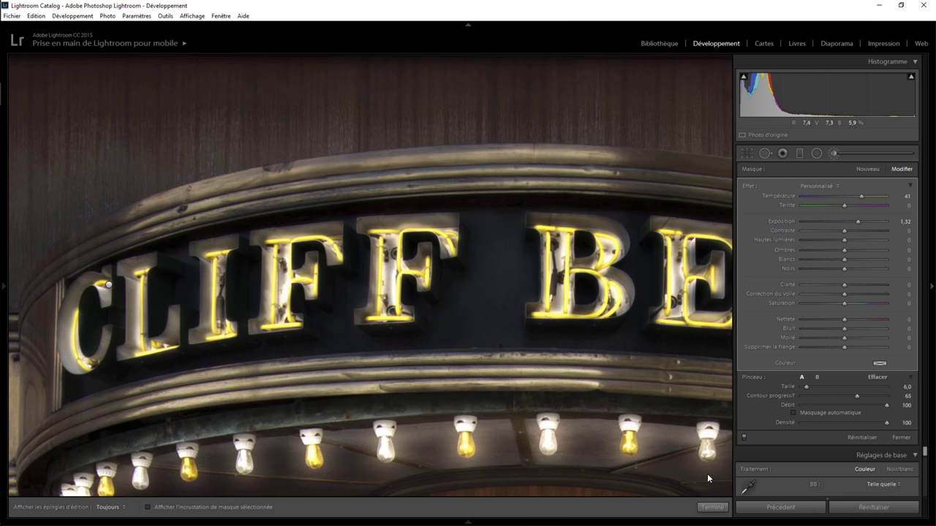
Reselect the sign-letter brush pin and raise its Exposure to 1.55
click(712, 507)
click(471, 285)
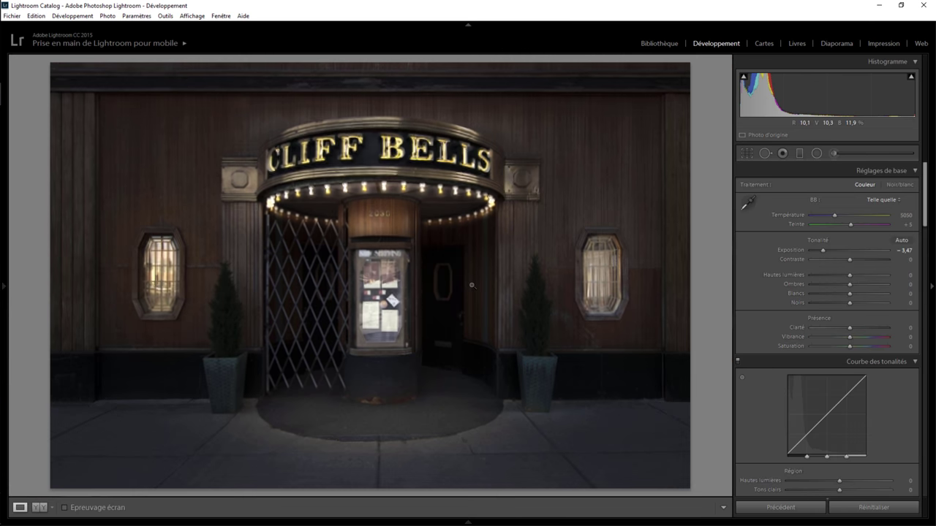
click(838, 153)
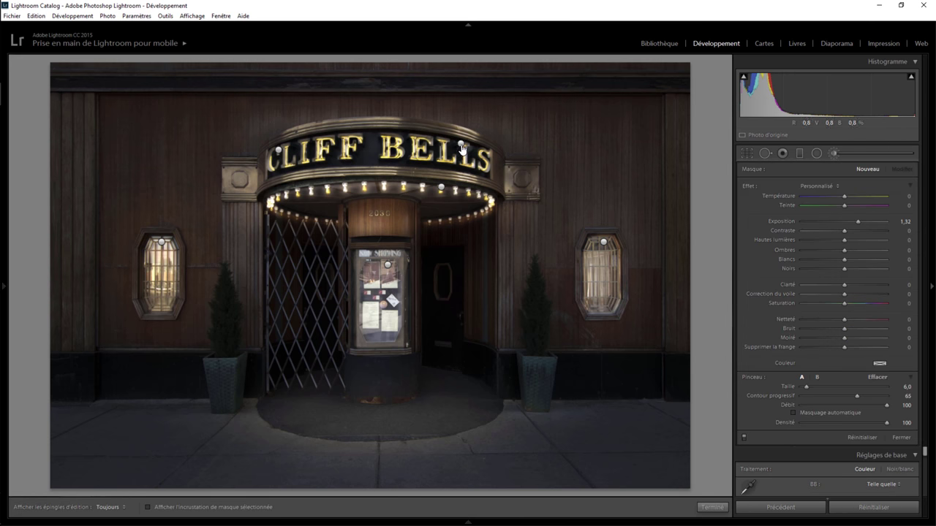
click(460, 143)
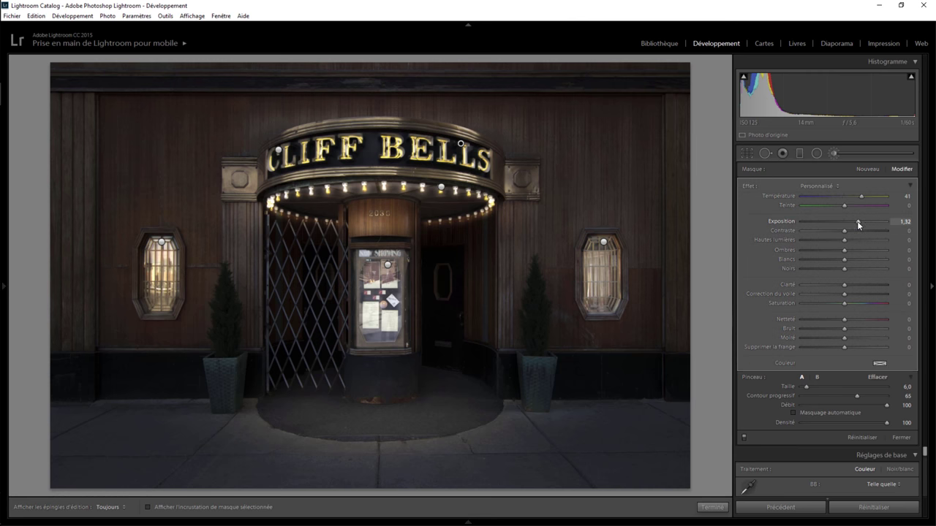
drag(859, 221, 857, 223)
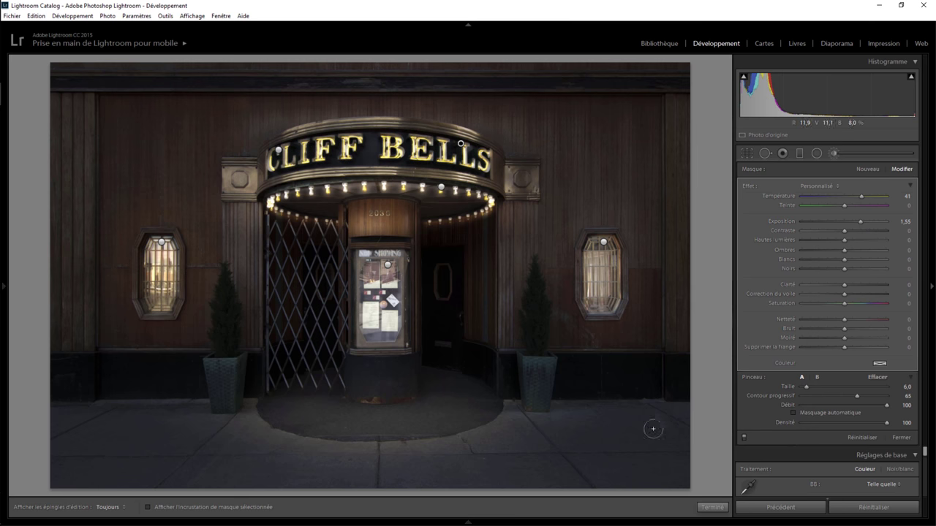
click(712, 507)
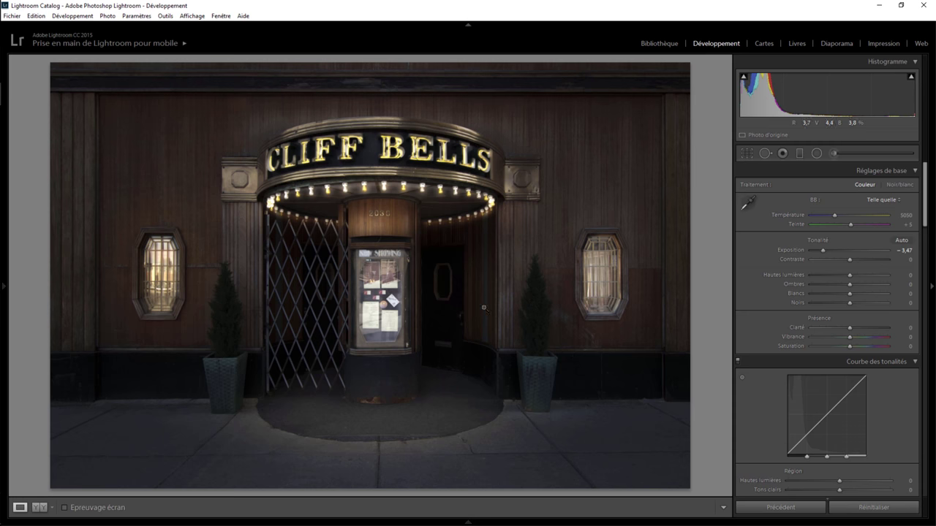
Brush a new glow over the door's octagonal window at Exposure 4.00, Whites 90, Temperature 57
click(447, 285)
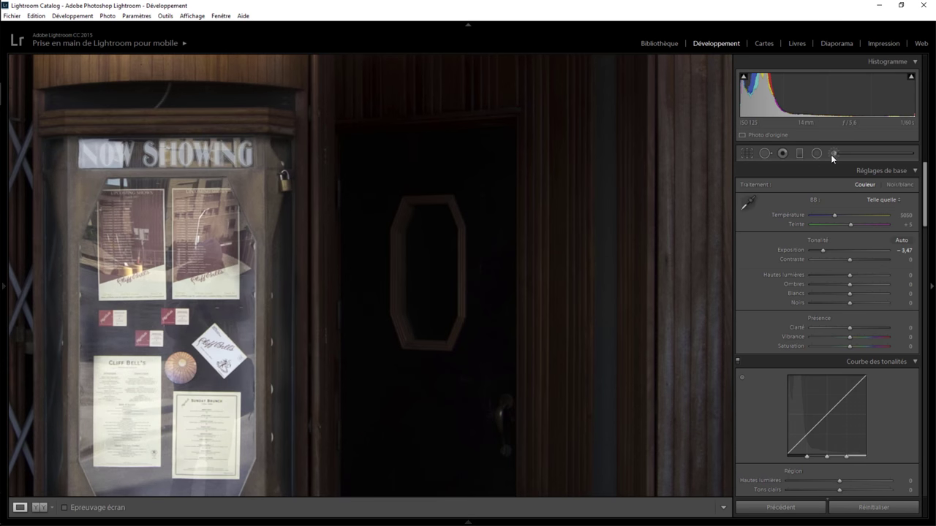
click(830, 155)
drag(426, 224, 429, 299)
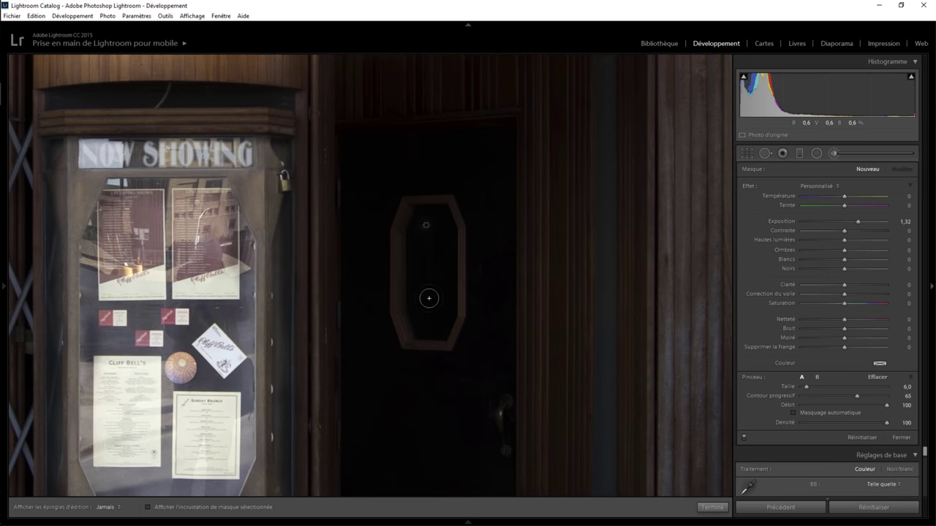
key(h)
key(h)
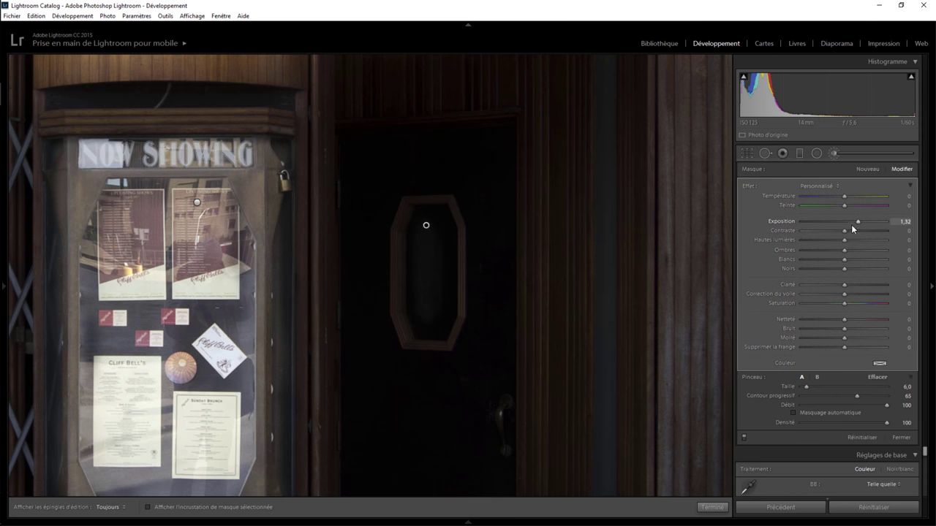
drag(884, 225, 904, 224)
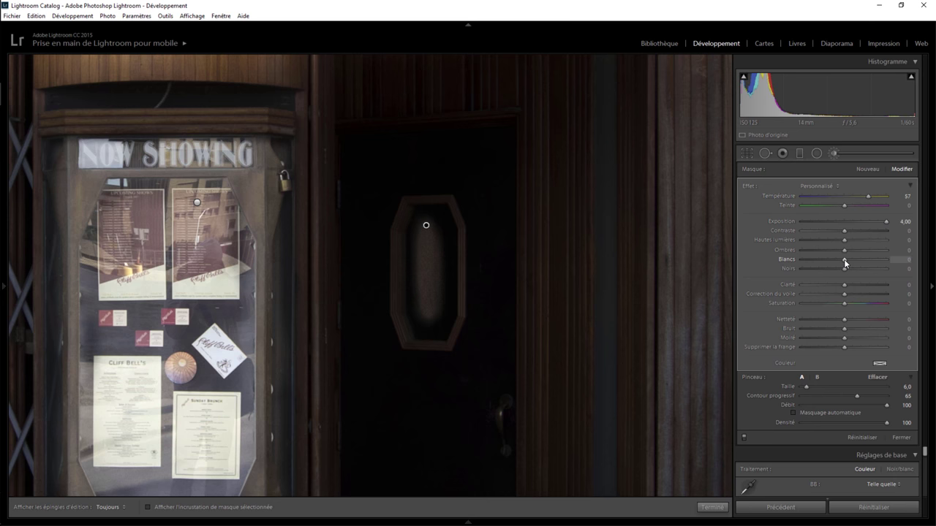
key(h)
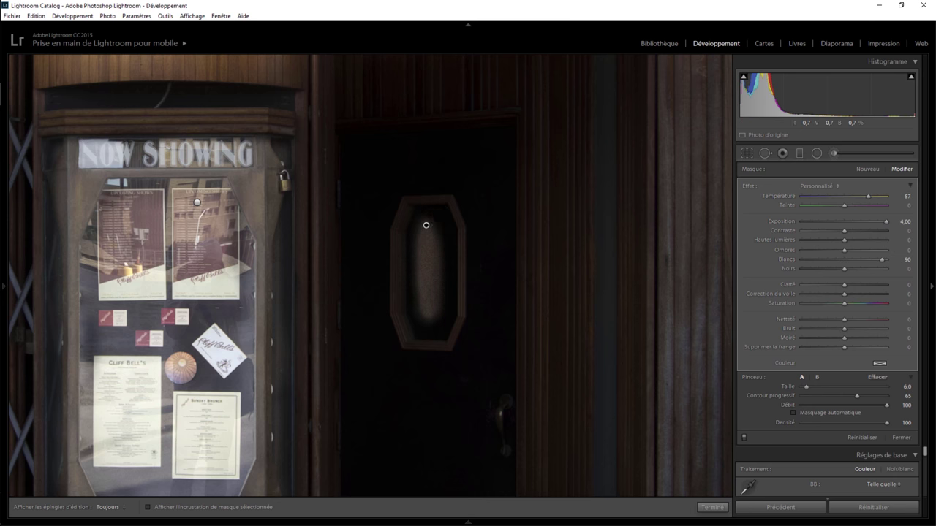
mouse_move(426, 223)
mouse_down()
mouse_move(443, 261)
mouse_move(442, 302)
mouse_move(426, 328)
mouse_move(414, 290)
mouse_move(420, 217)
mouse_move(417, 310)
mouse_move(430, 326)
mouse_move(443, 317)
mouse_move(430, 319)
mouse_up()
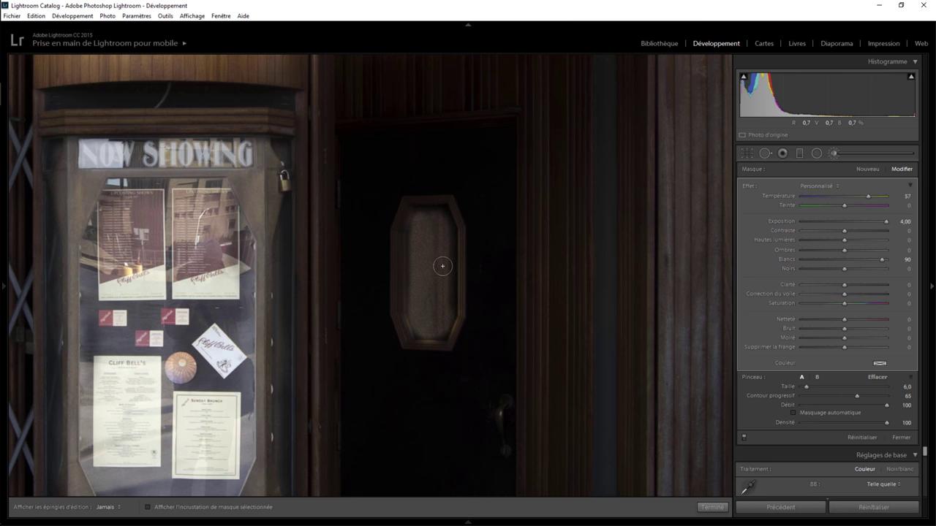
mouse_move(442, 266)
mouse_down()
mouse_move(441, 215)
mouse_move(416, 215)
mouse_move(447, 224)
mouse_move(445, 306)
mouse_move(439, 330)
mouse_move(420, 333)
mouse_move(410, 273)
mouse_move(419, 219)
mouse_move(411, 293)
mouse_move(421, 328)
mouse_up()
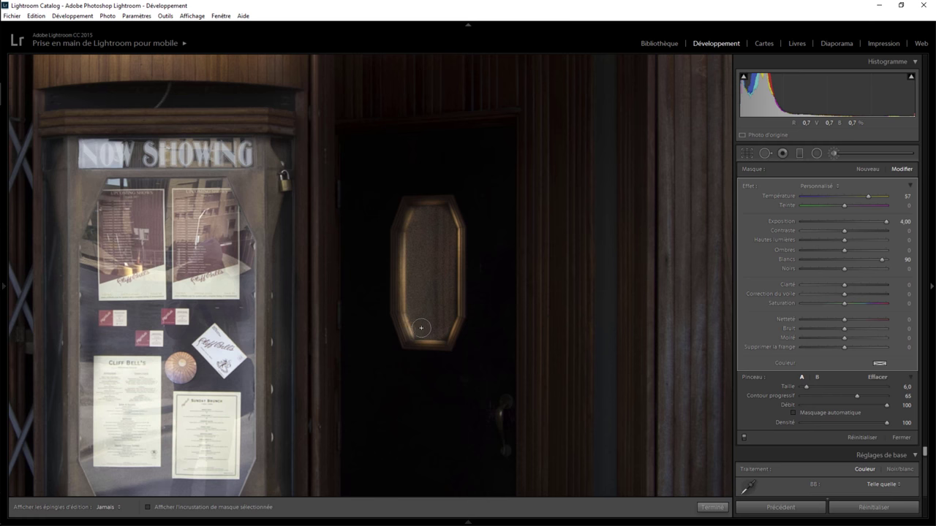
Erase stray glow from the window frame's right and bottom edges
key(h)
key(alt)
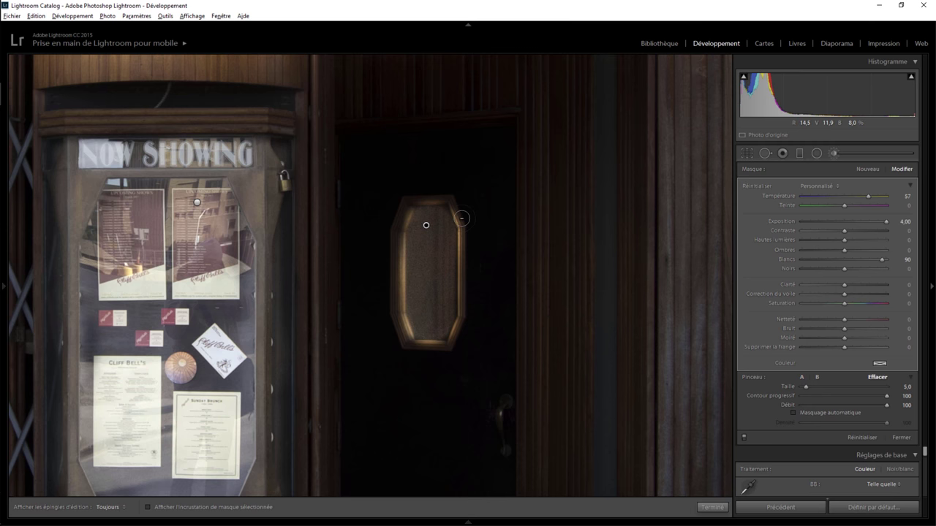
key(h)
drag(463, 251, 465, 280)
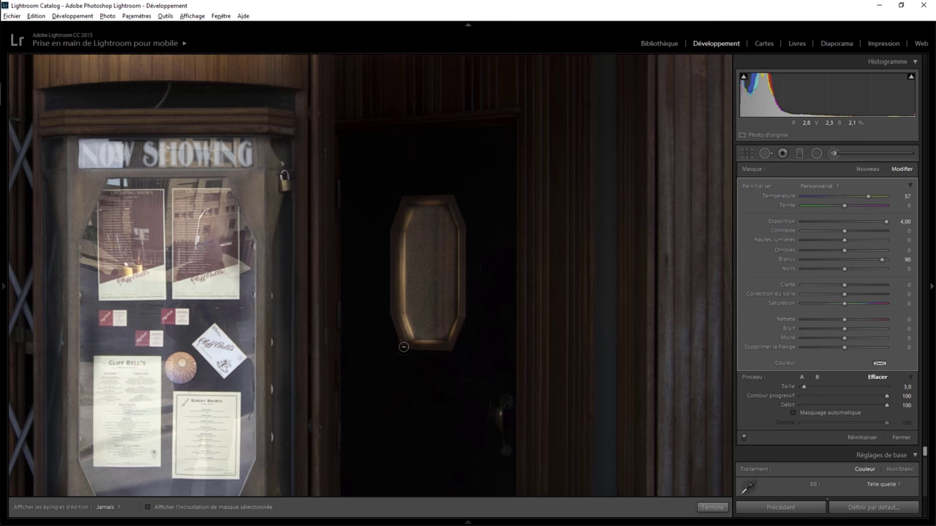
drag(403, 347, 451, 341)
key(h)
key(h)
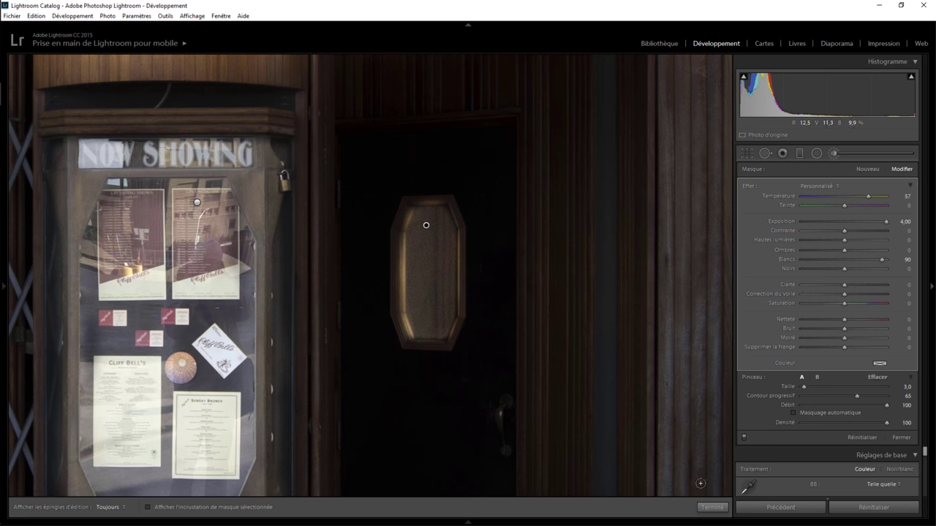
Zoom in on the door window and reselect its existing brush adjustment
click(713, 507)
click(454, 278)
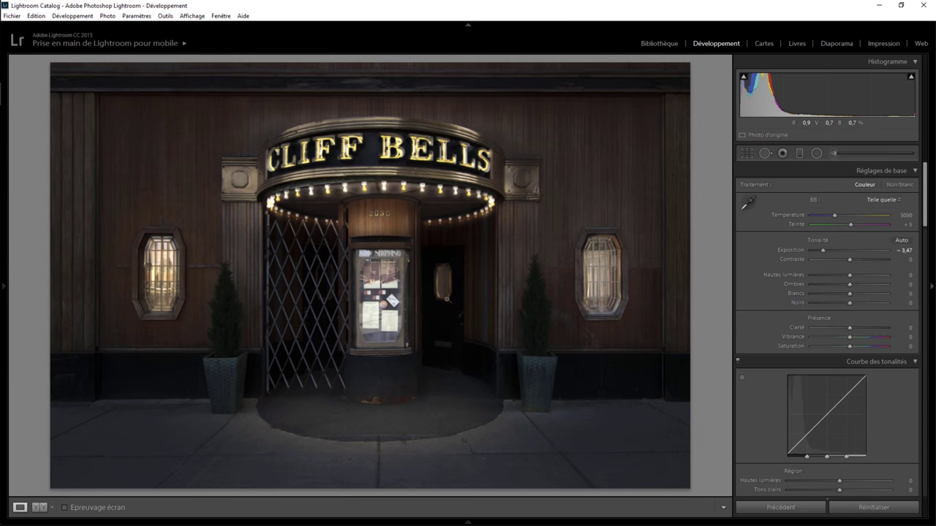
click(444, 279)
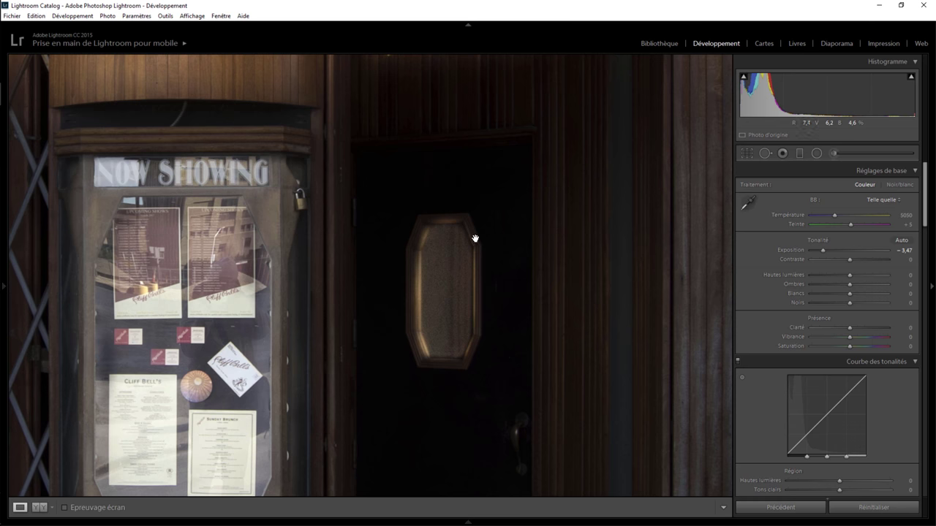
click(831, 153)
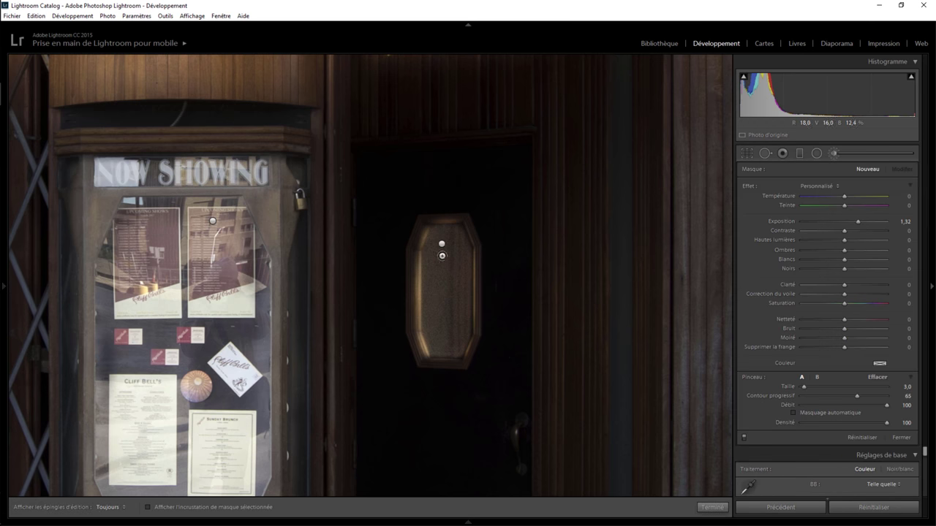
click(443, 244)
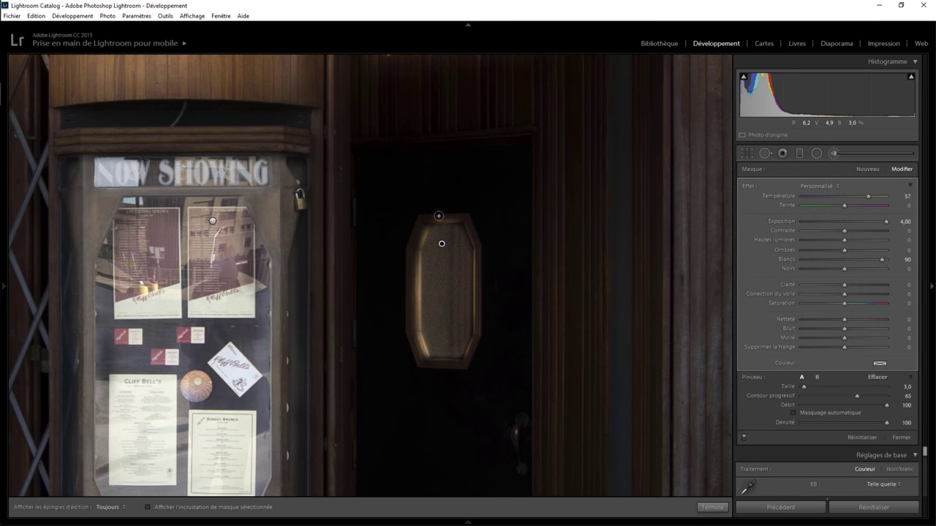
Erase spilled glow at the window's edges and close the brush
key(alt)
key(h)
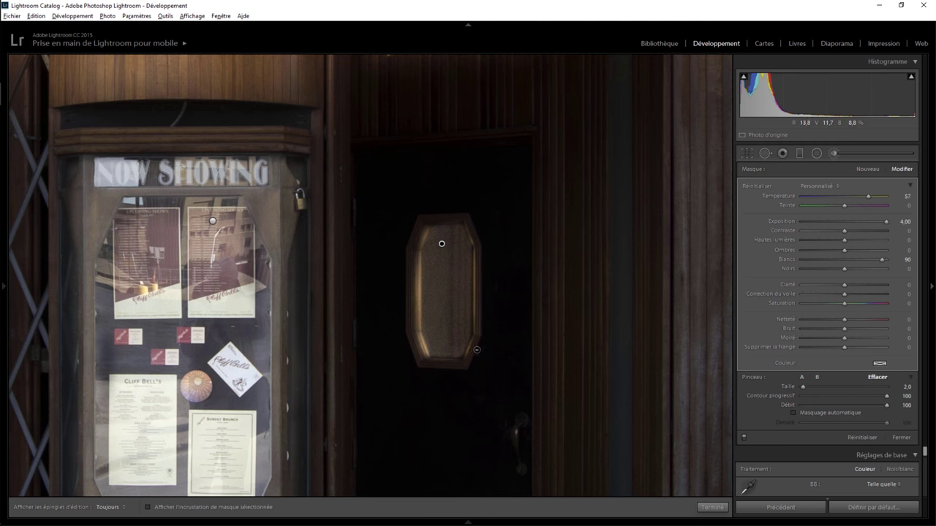
key(h)
key(alt)
click(717, 506)
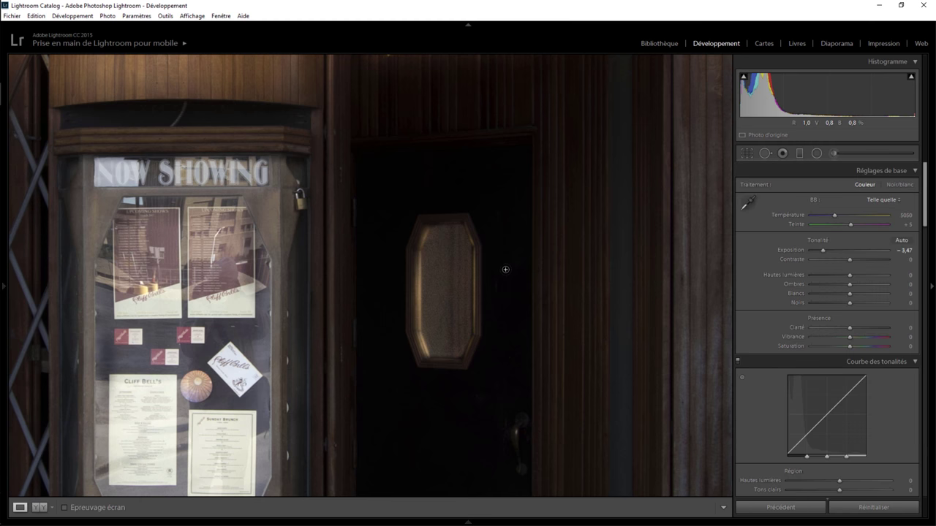
click(505, 270)
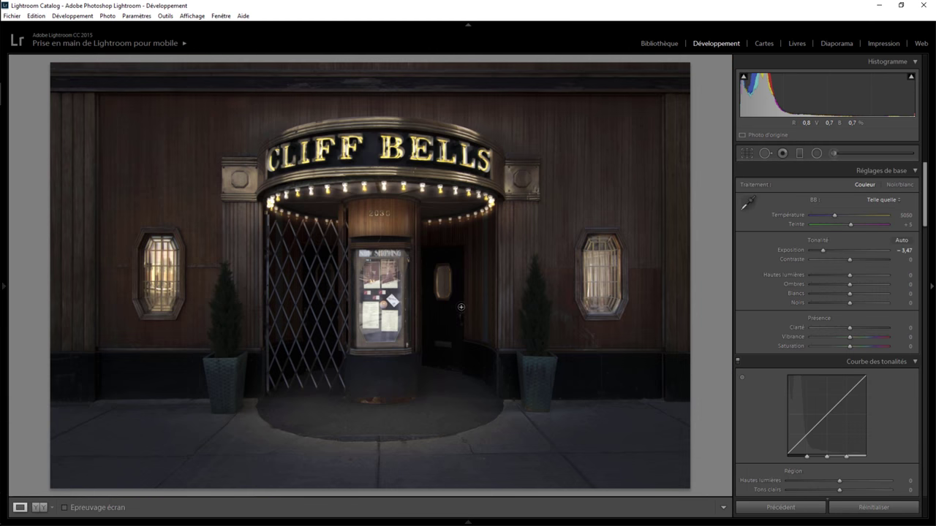
Draw a radial filter around the door window with Blacks 8 and Exposure 0.39
click(816, 153)
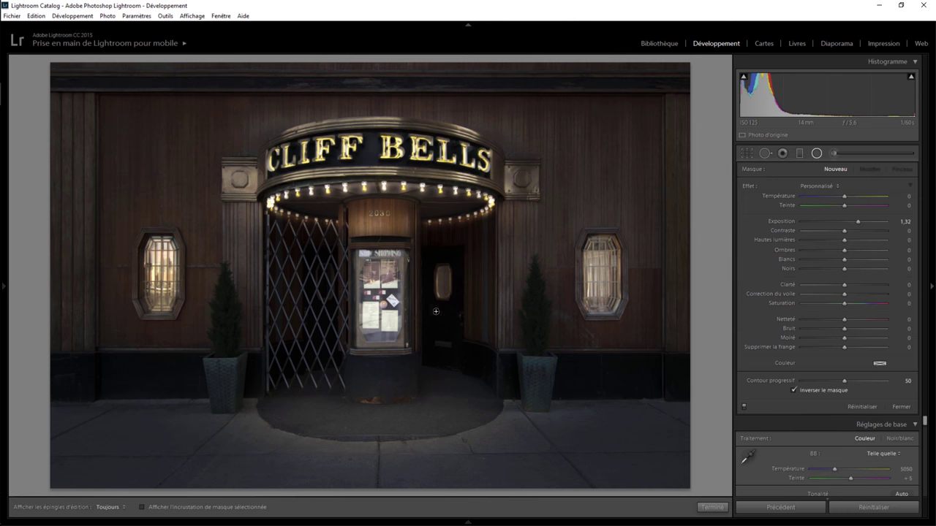
drag(445, 278, 471, 332)
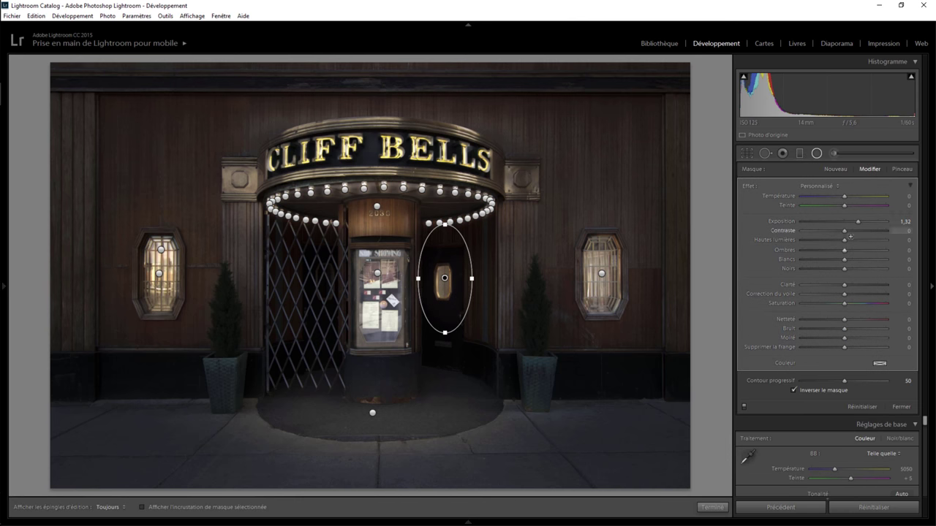
drag(853, 269, 847, 268)
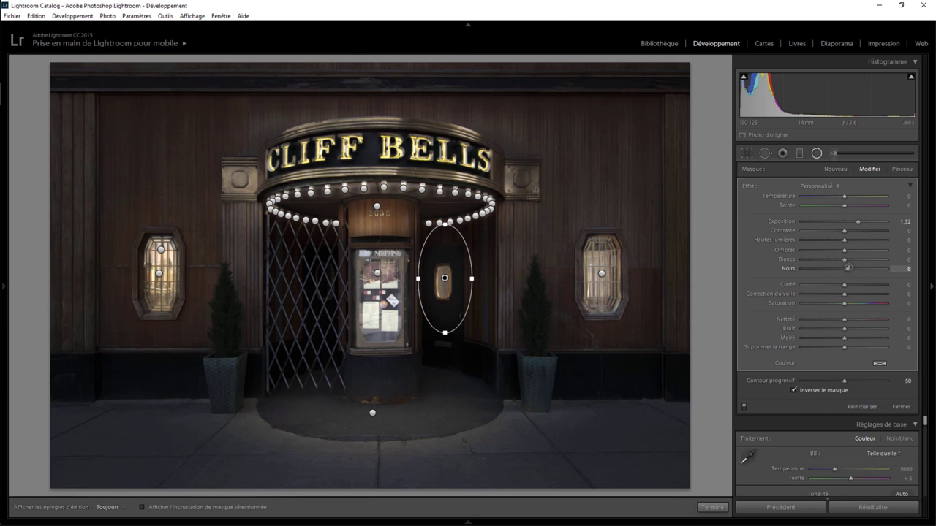
drag(858, 221, 852, 220)
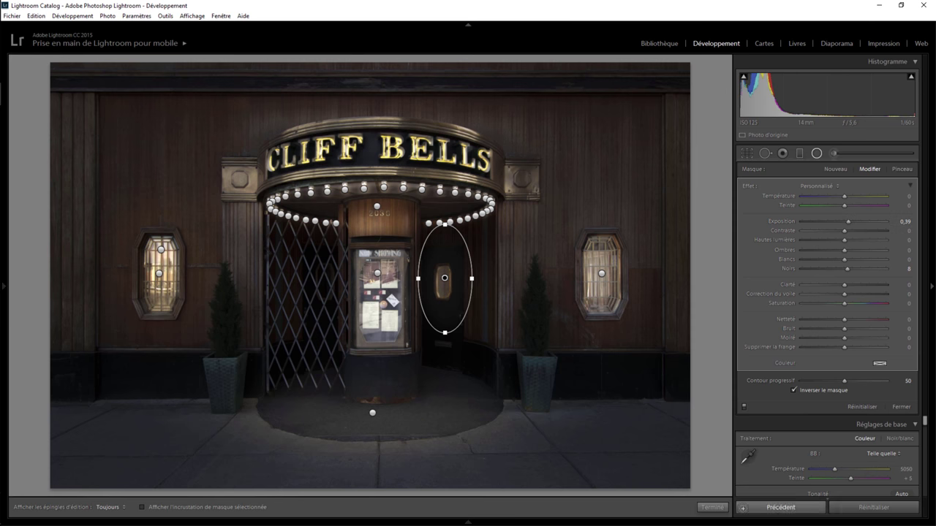
click(713, 507)
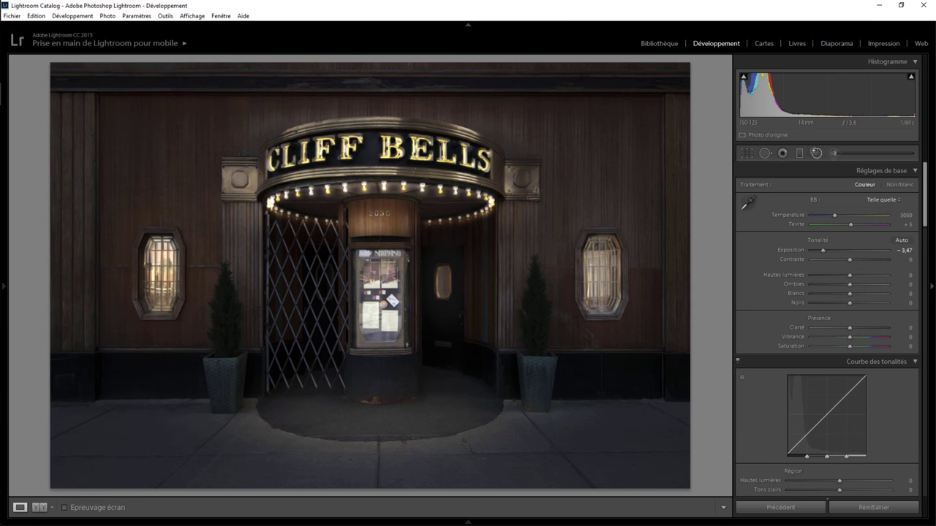
Add a radial filter over the left ornament, reset Exposure, and lower Highlights to about -66
click(816, 153)
drag(234, 179, 269, 233)
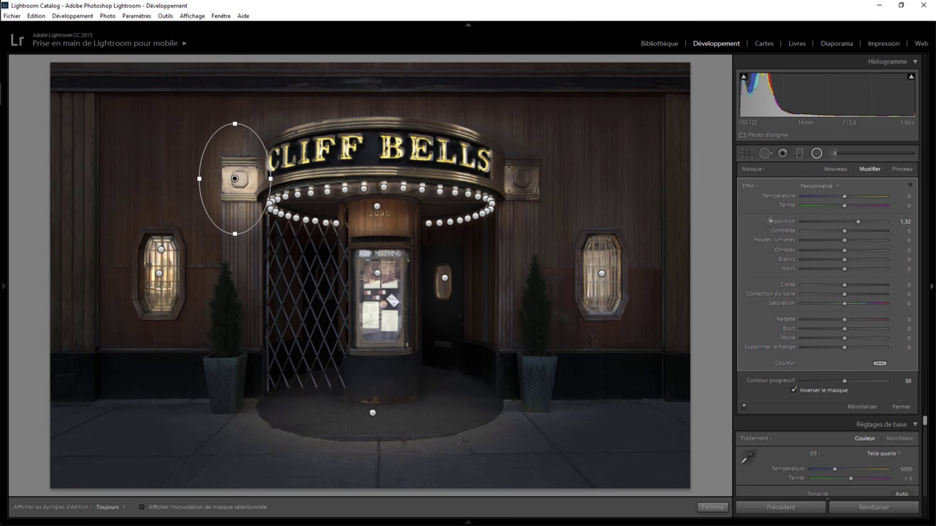
double_click(749, 187)
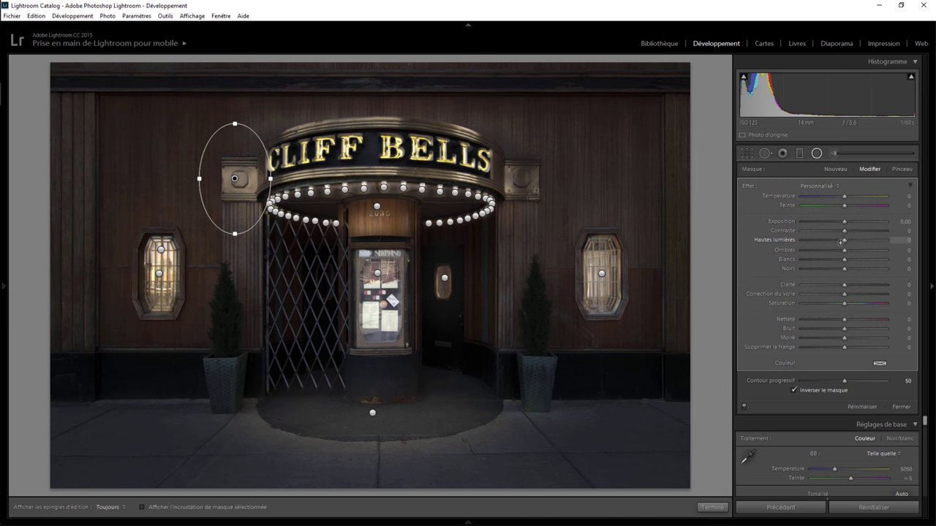
drag(844, 240, 824, 239)
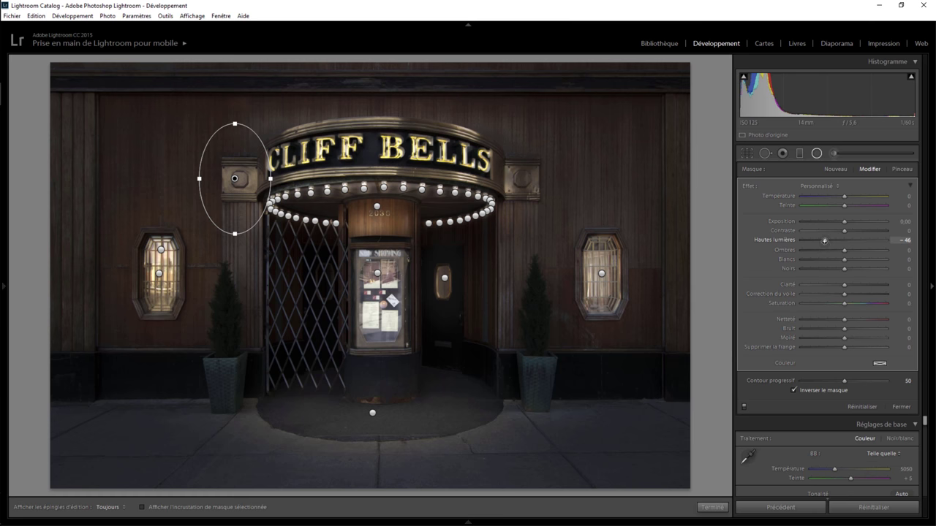
drag(815, 239, 818, 239)
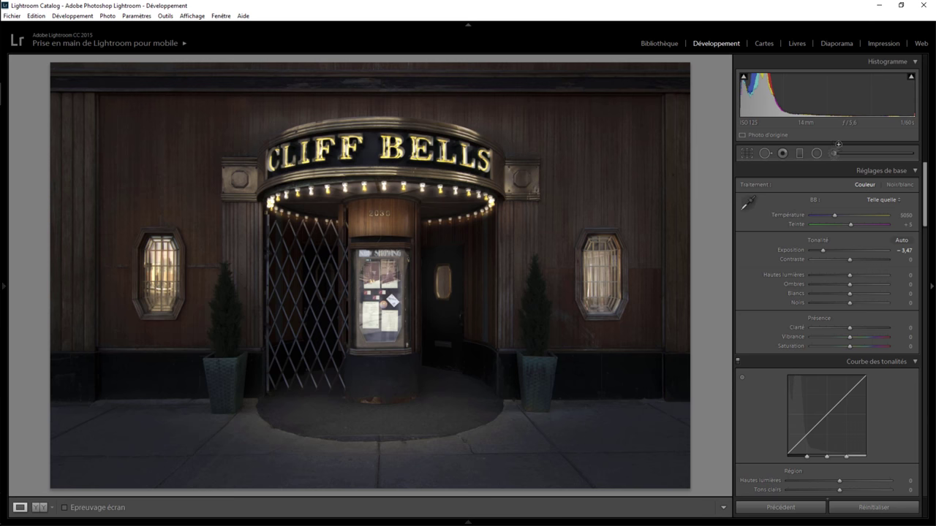
Paint a highlights-reducing brush along the sign's top edge, ending at Highlights -77
click(833, 153)
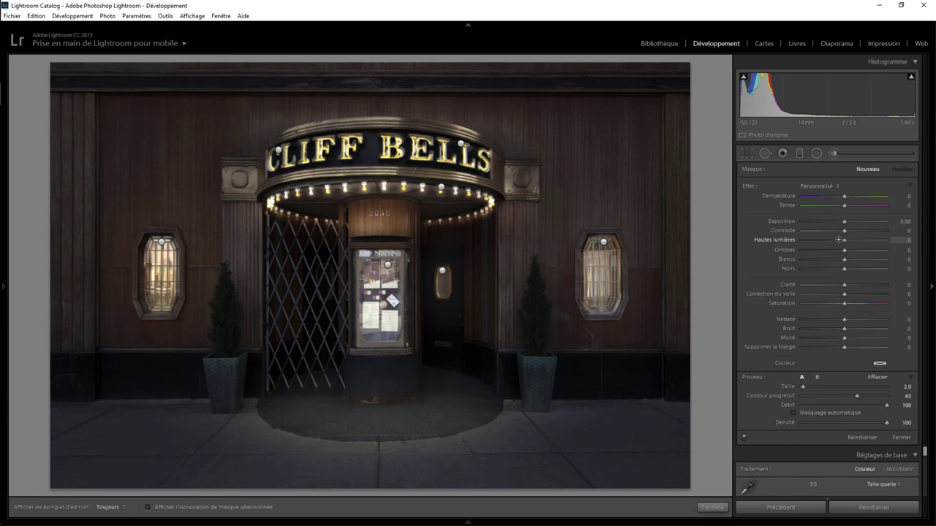
drag(839, 240, 822, 240)
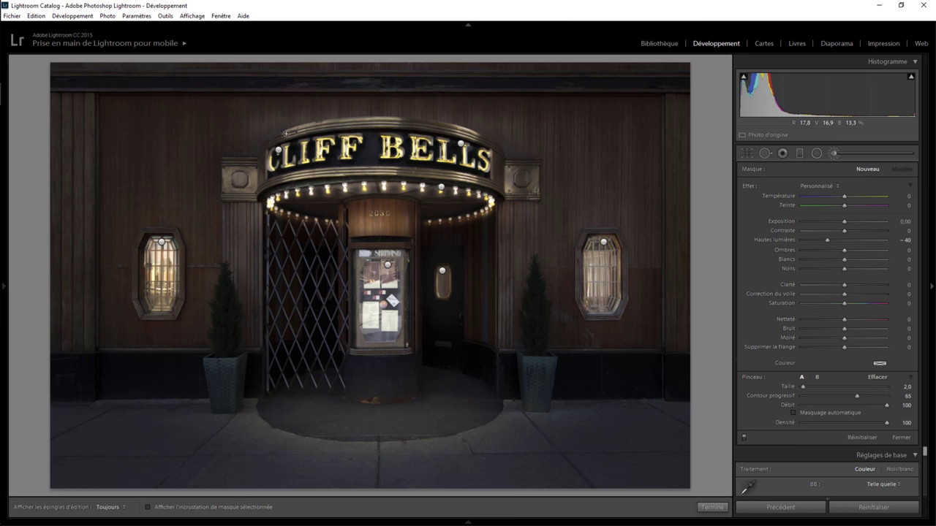
key(h)
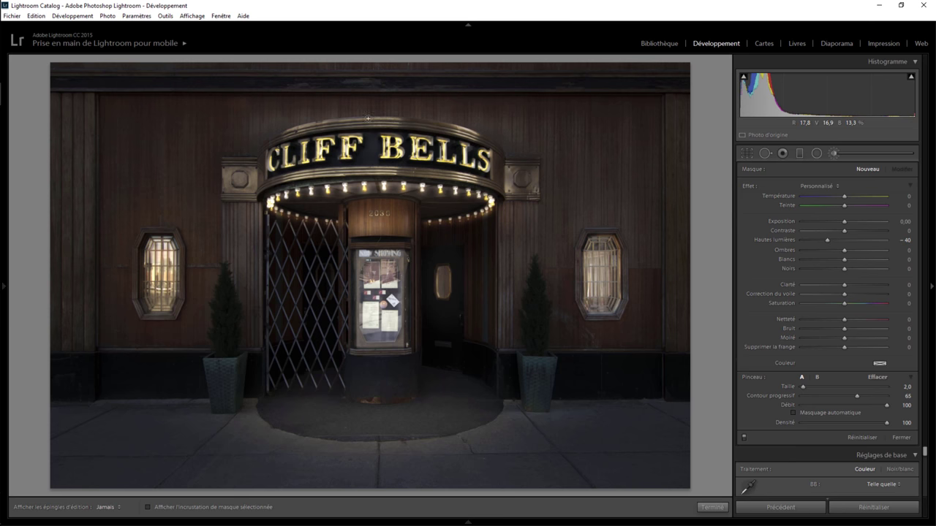
drag(285, 134, 476, 135)
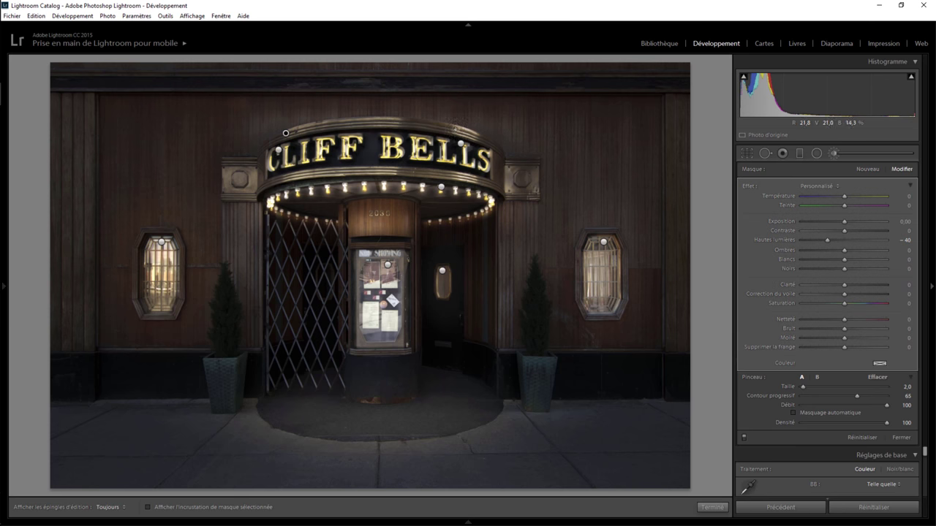
key(h)
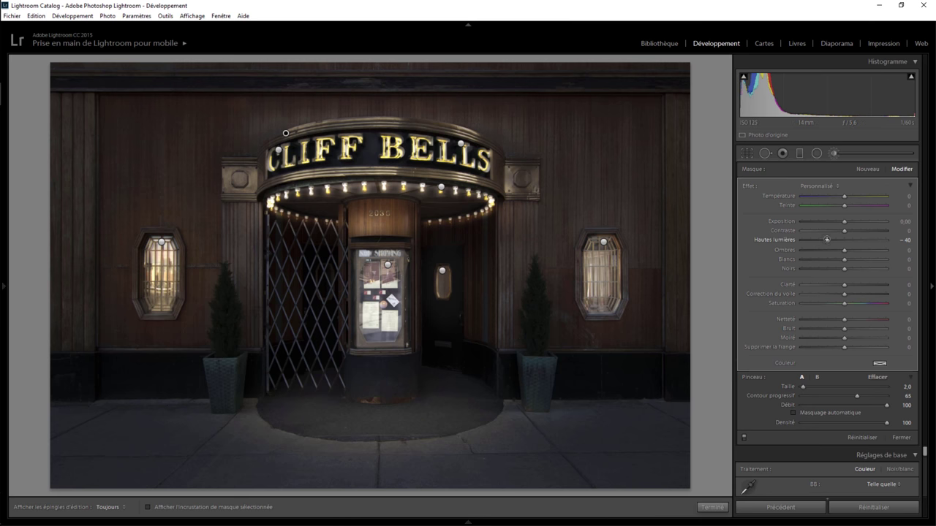
drag(827, 240, 808, 240)
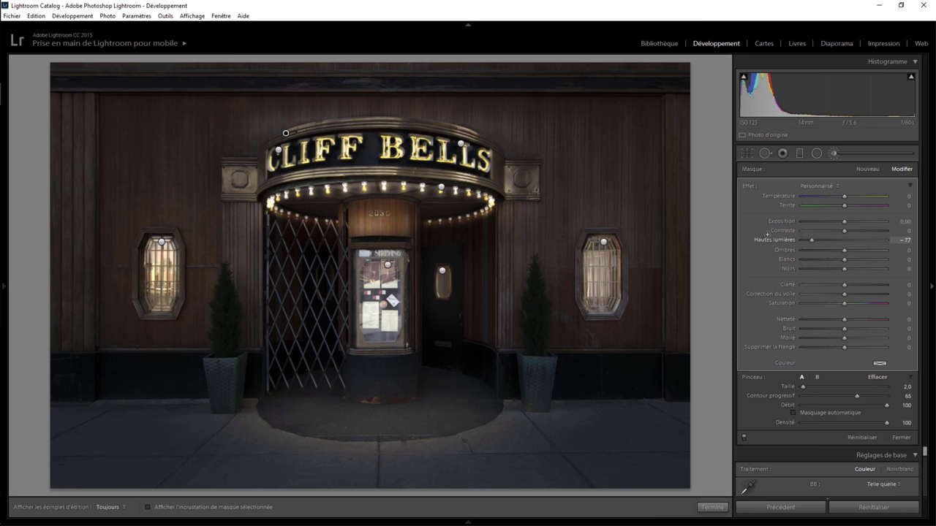
key(h)
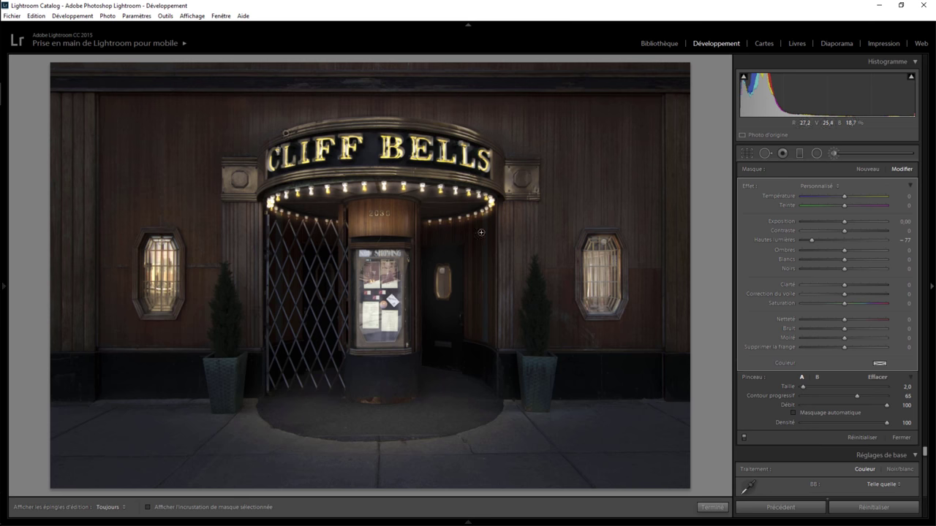
click(713, 507)
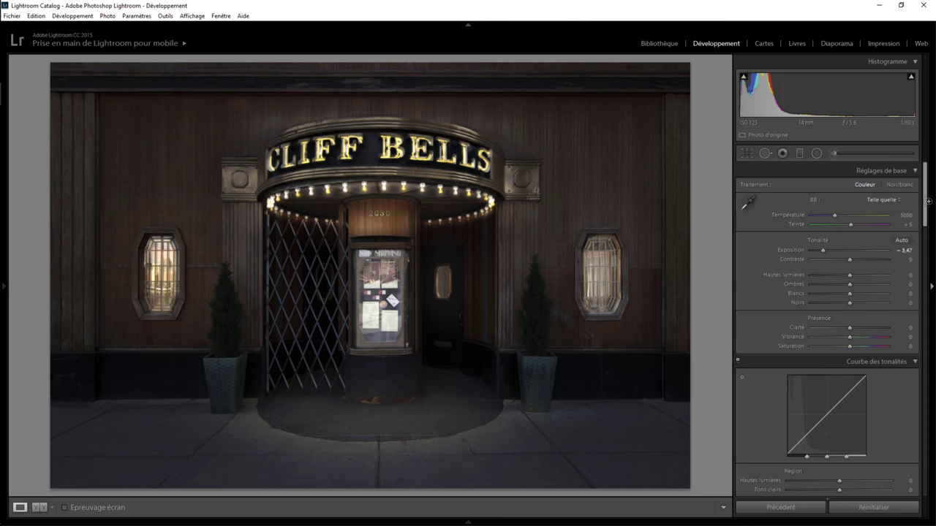
Add a post-crop vignette with Amount -36 and compare against the before view
drag(926, 203, 918, 459)
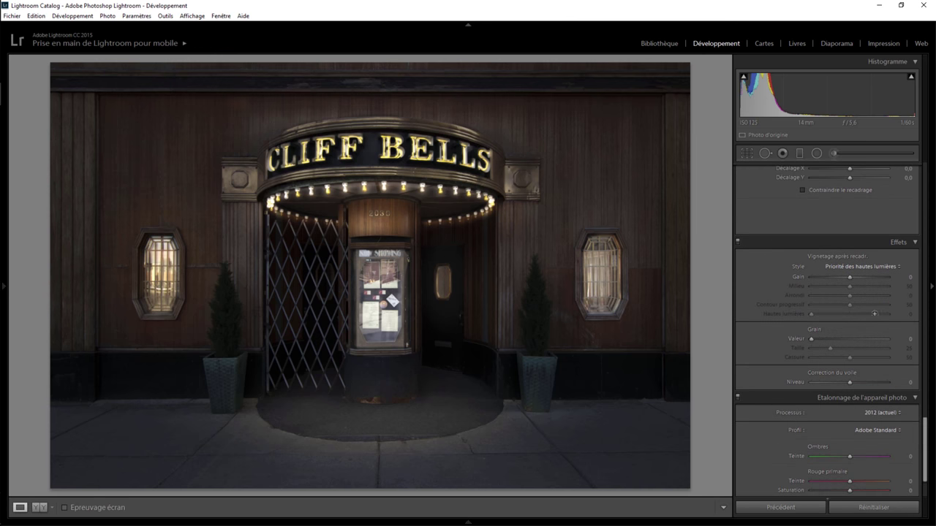
drag(850, 276, 835, 276)
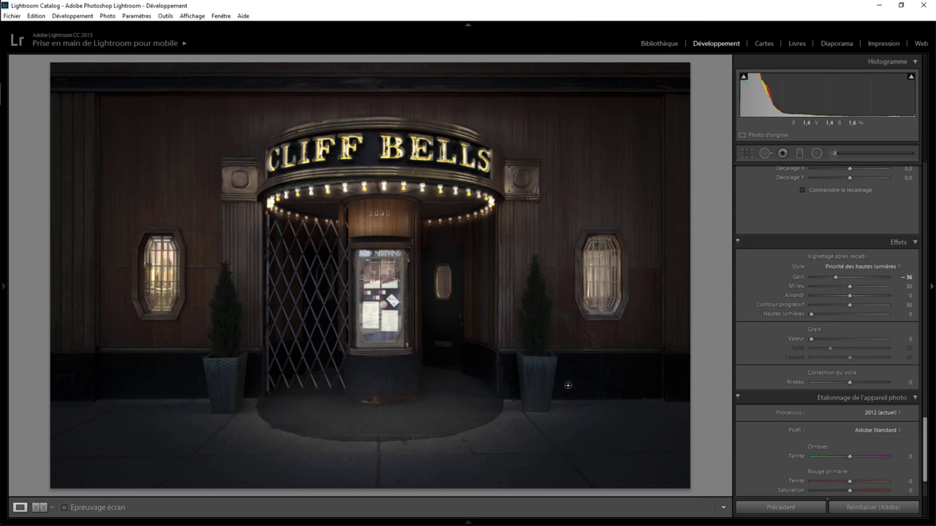
key(backslash)
key(backslash)
key(backslash)
key(backslash)
key(backslash)
key(backslash)
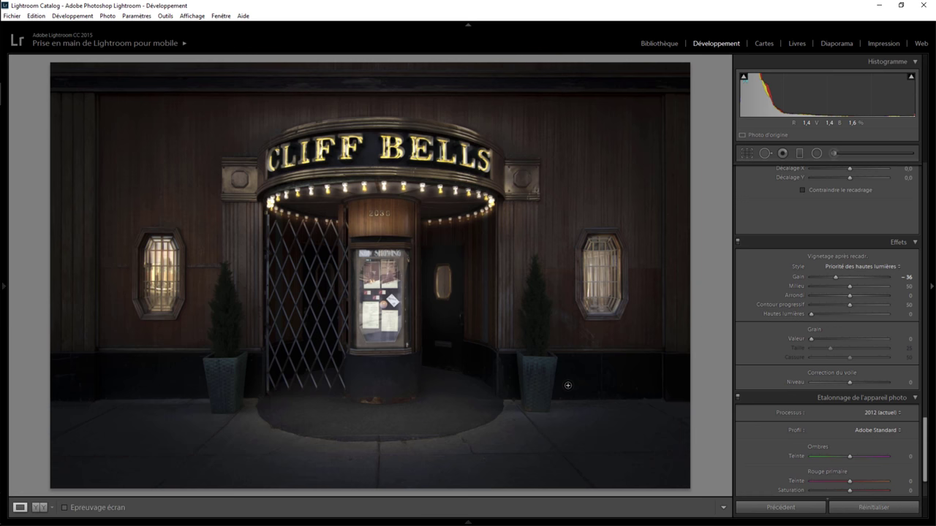